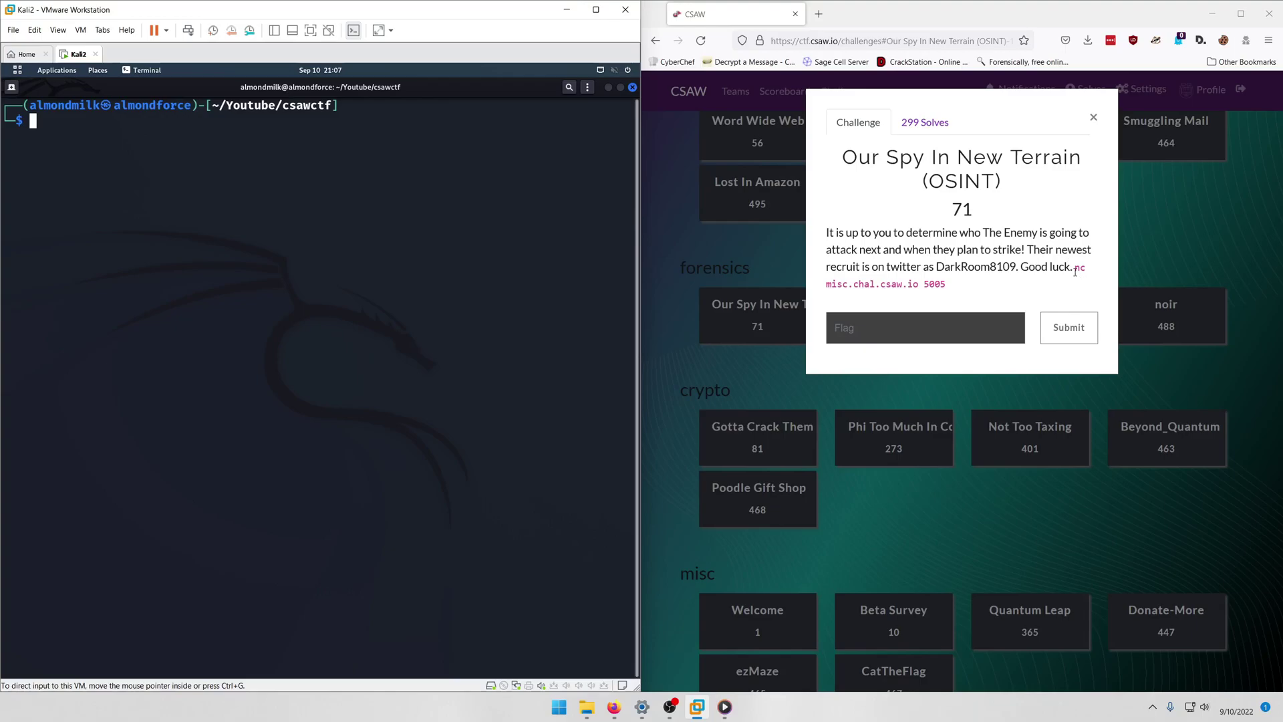
# Copy the 'nc misc.chal.csaw.io 5005' command into the Kali terminal and run it to start the quiz
pyautogui.moveTo(1075, 270); pyautogui.dragTo(955, 302)
pyautogui.rightClick(952, 288)
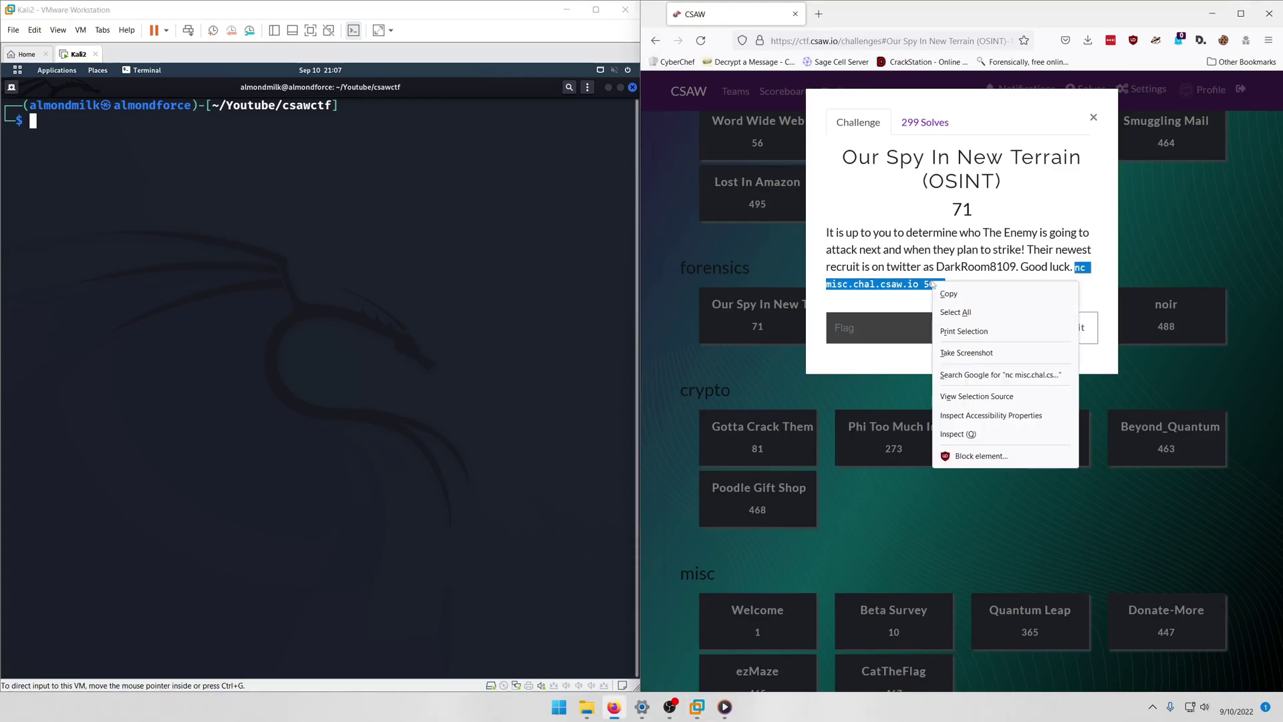
pyautogui.click(969, 294)
pyautogui.rightClick(224, 184)
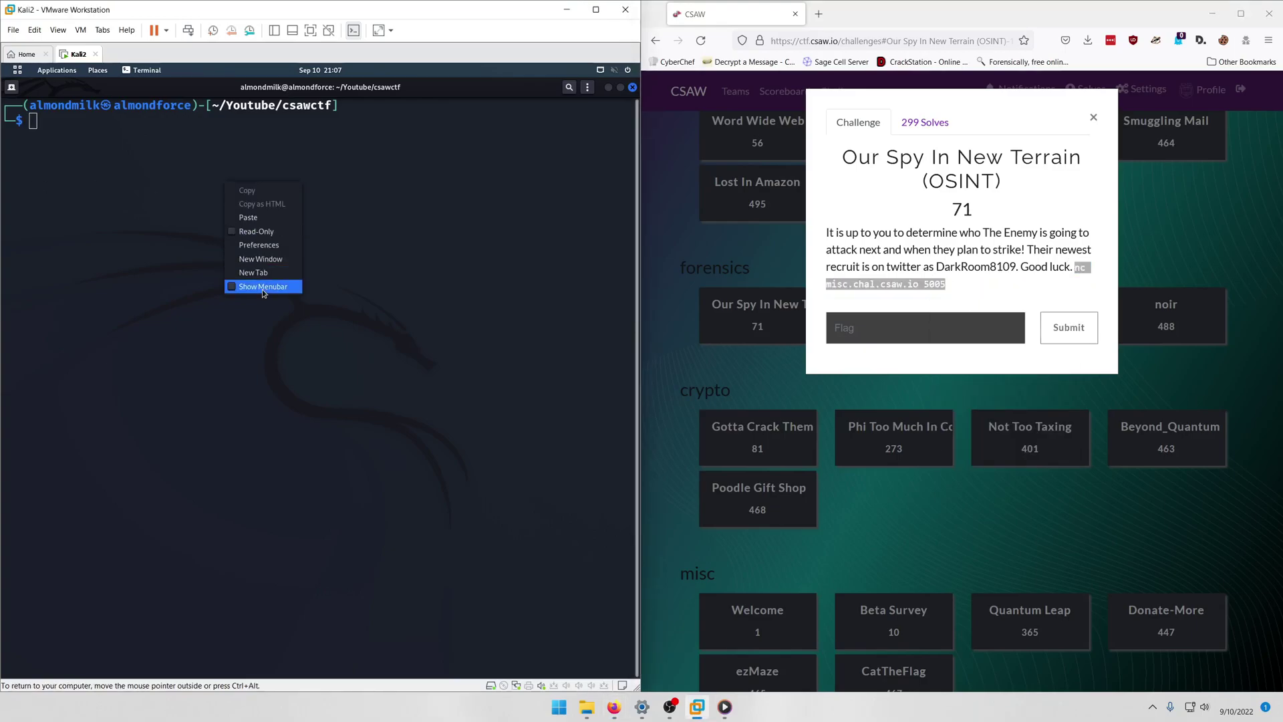
pyautogui.click(253, 217)
pyautogui.press('Return')
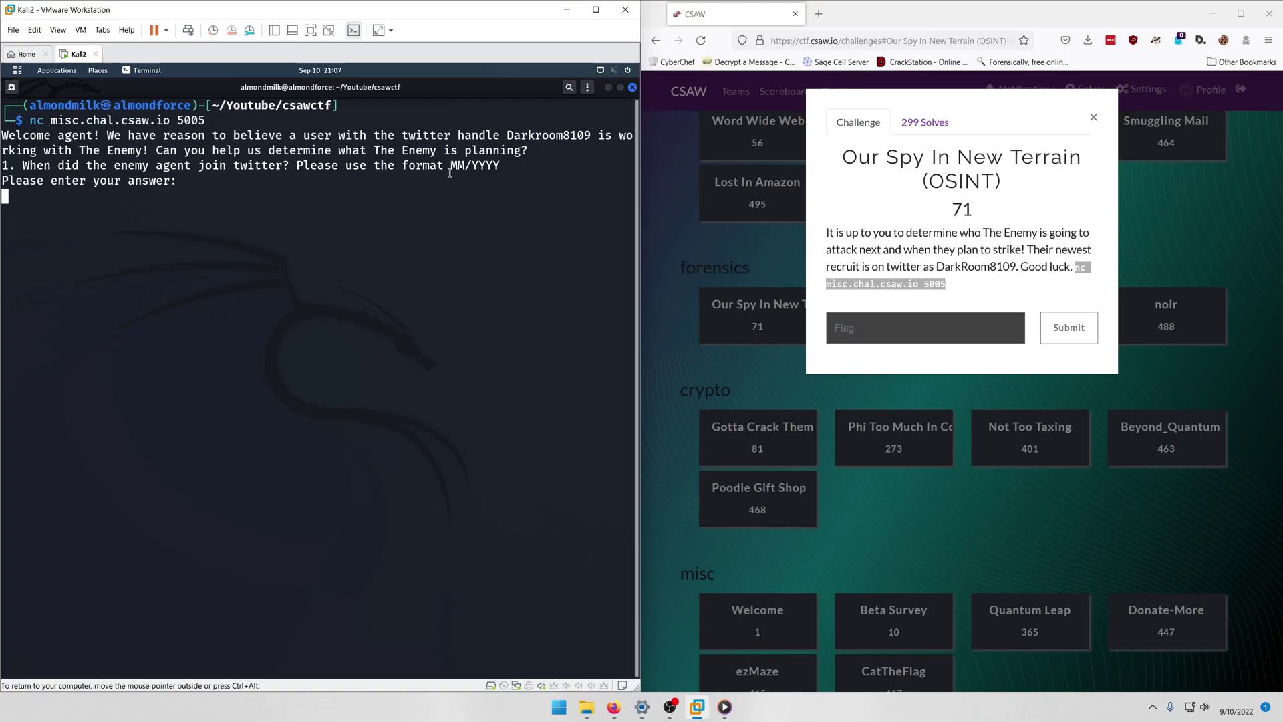
# Load twitter.com in a new browser tab
pyautogui.click(827, 21)
pyautogui.click(826, 18)
pyautogui.write('twitter.com/')
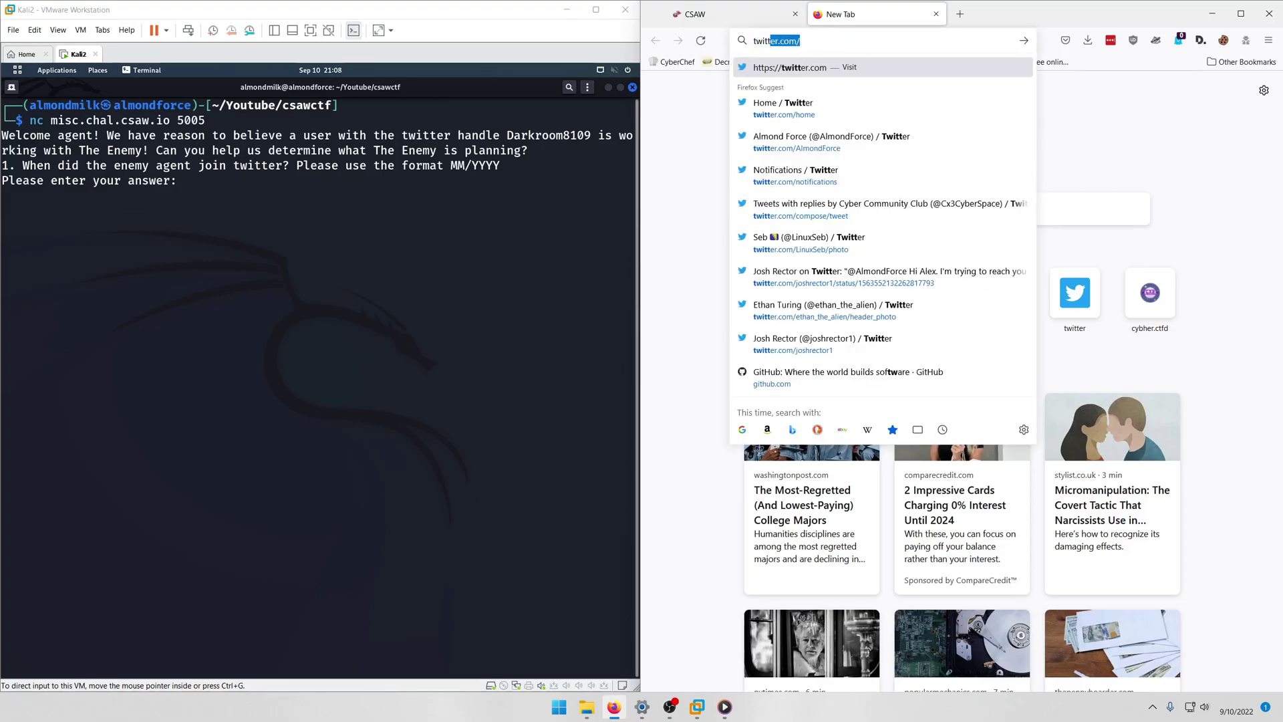
pyautogui.press('Return')
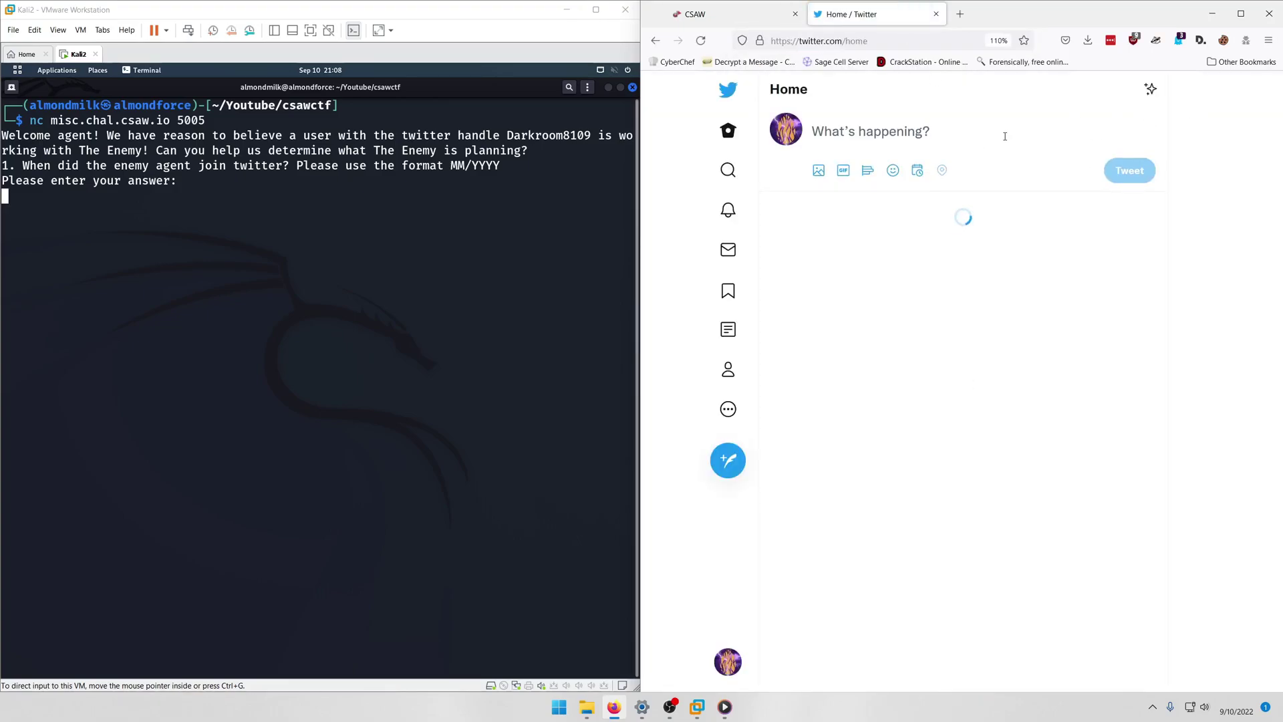
# Copy the handle Darkroom8109 from the quiz question in the terminal
pyautogui.click(223, 192)
pyautogui.doubleClick(548, 136)
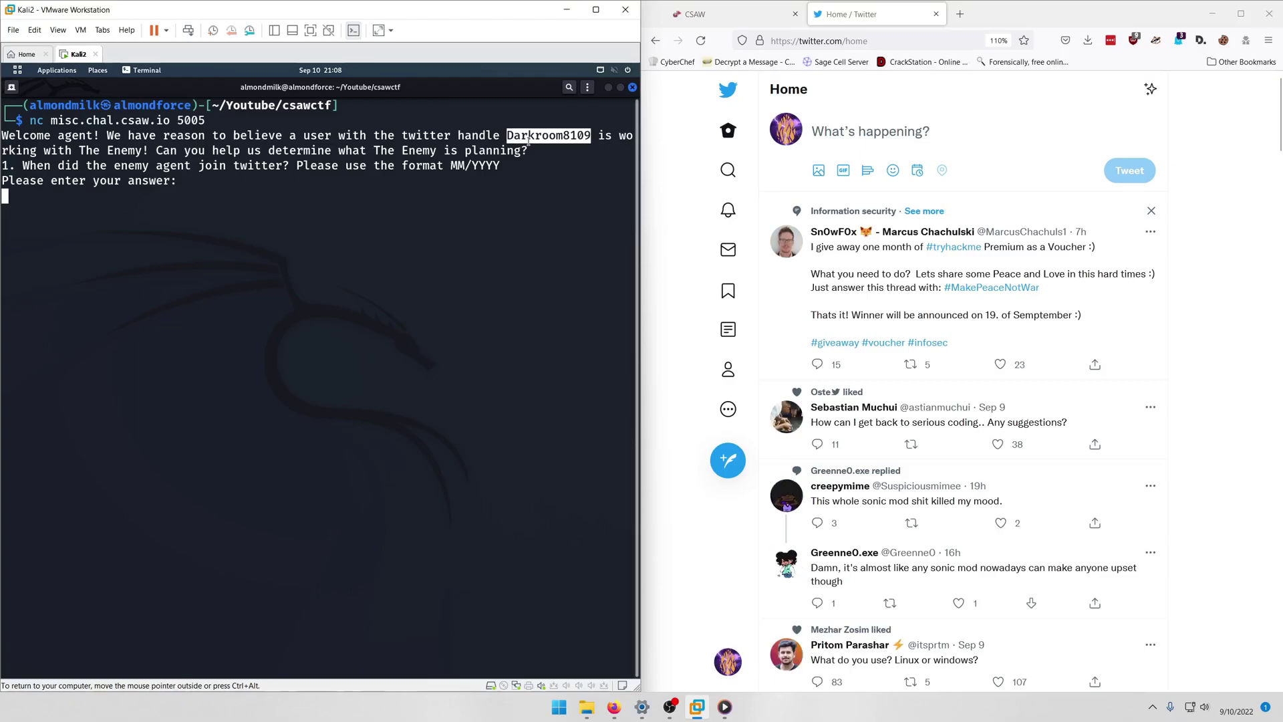
pyautogui.rightClick(543, 141)
pyautogui.click(563, 149)
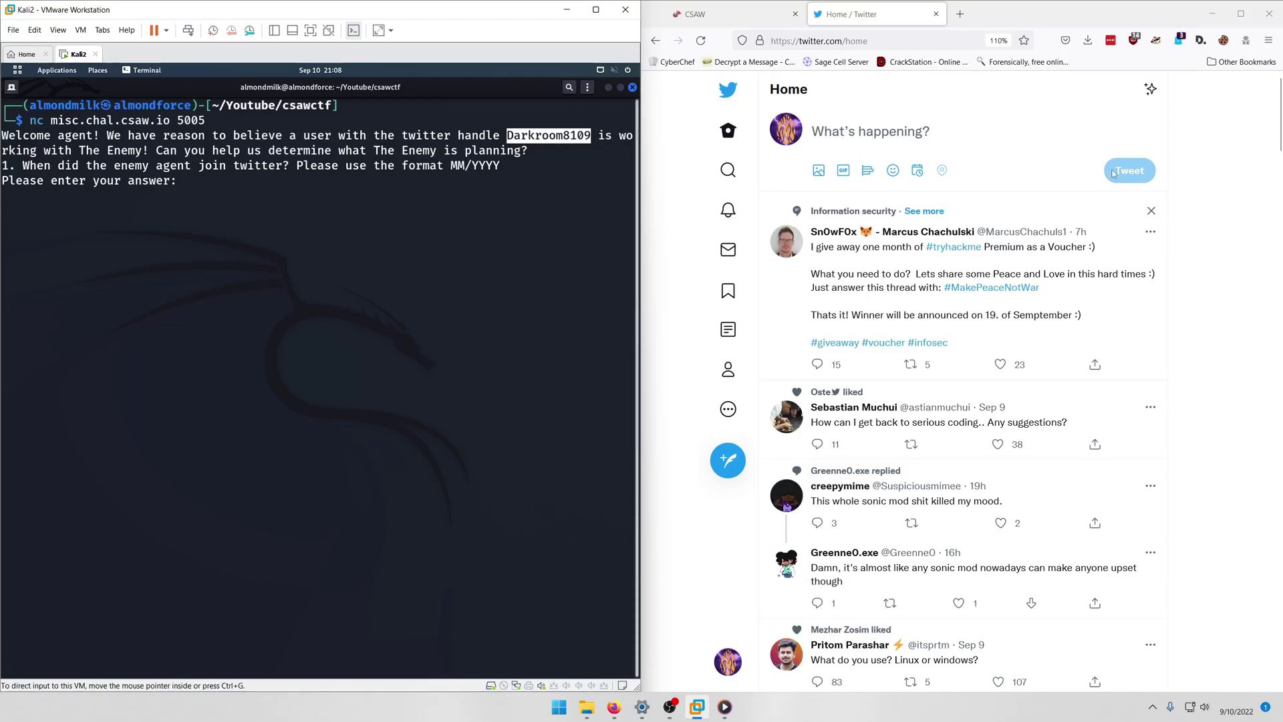
pyautogui.click(1240, 13)
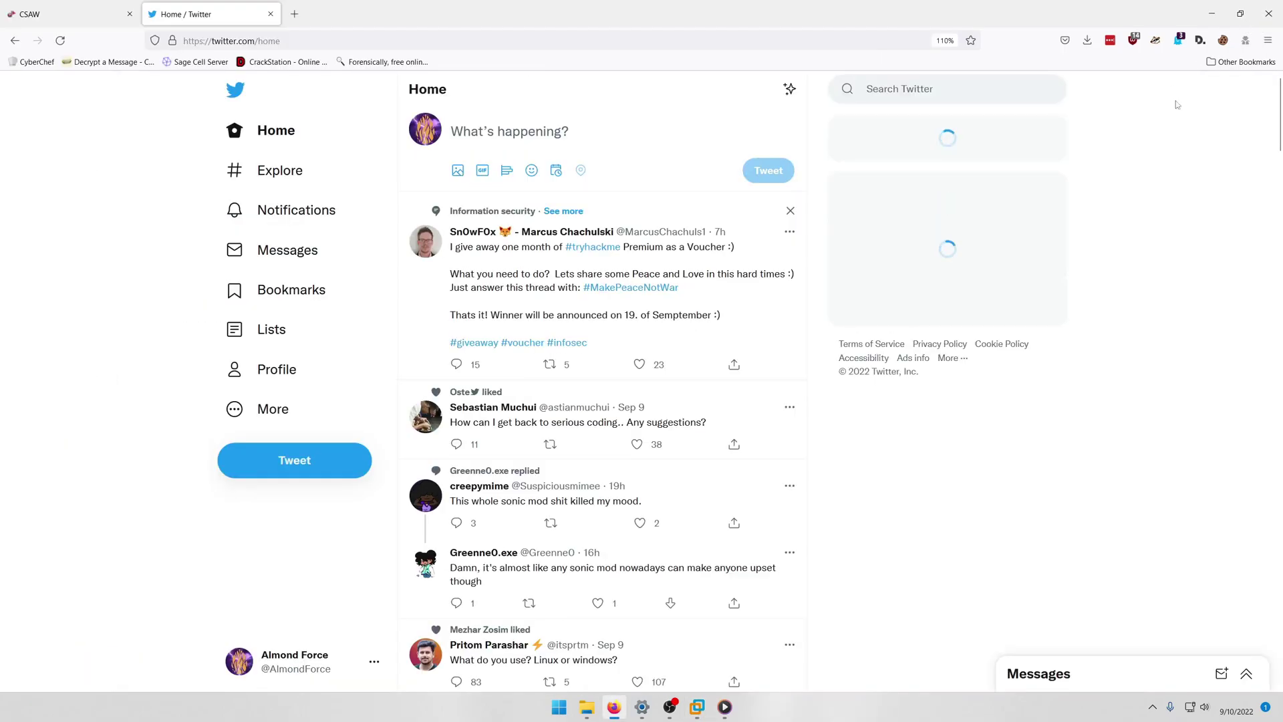
pyautogui.click(903, 94)
pyautogui.hotkey('ctrl', 'v')
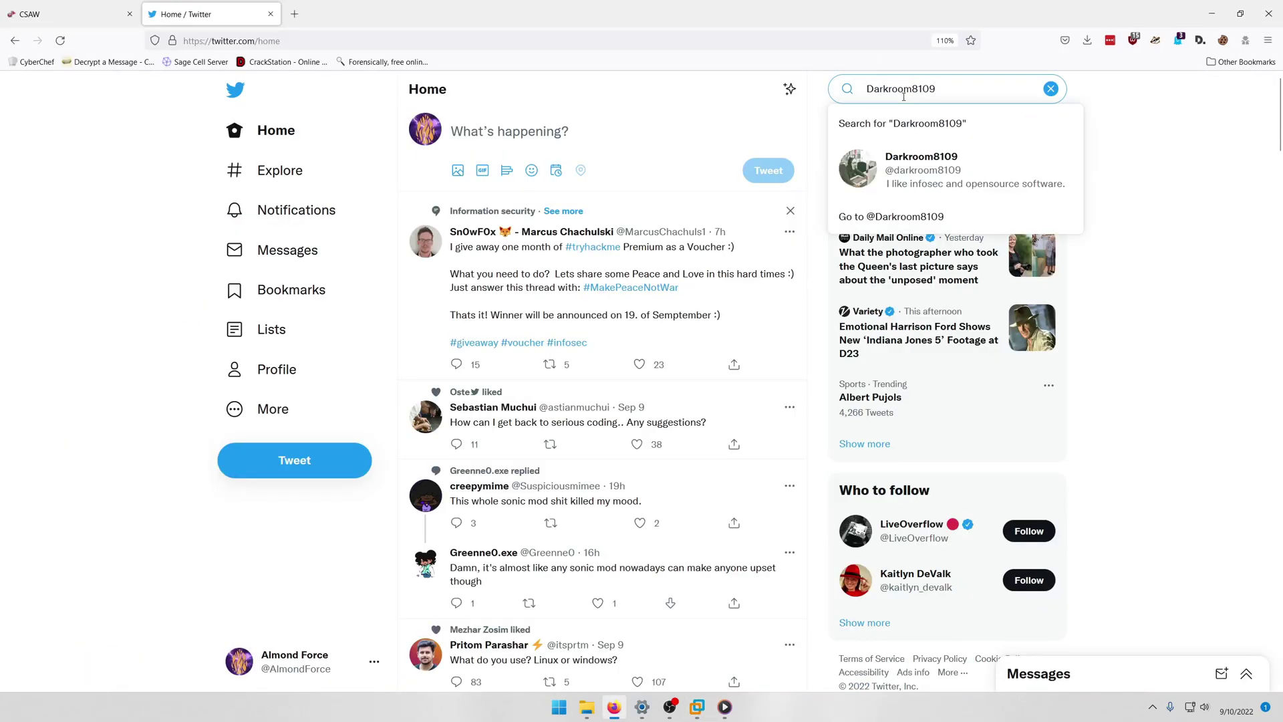
pyautogui.press('Return')
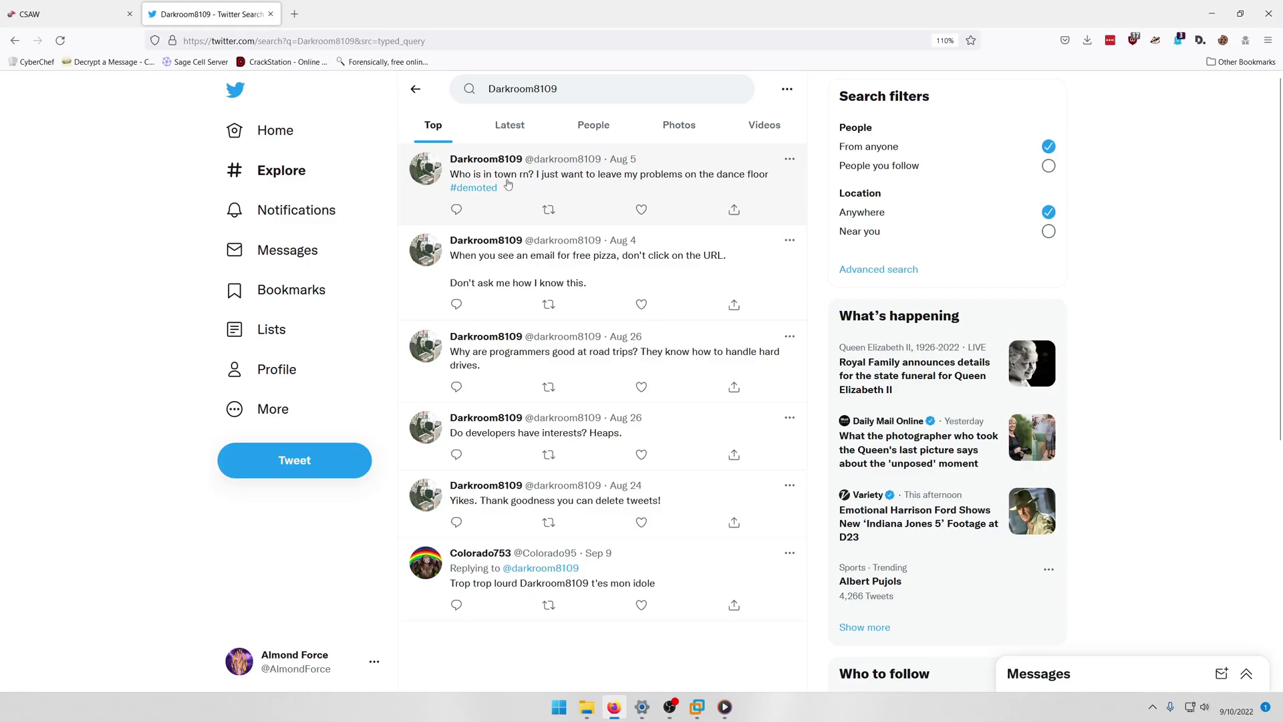
pyautogui.click(505, 175)
pyautogui.click(482, 128)
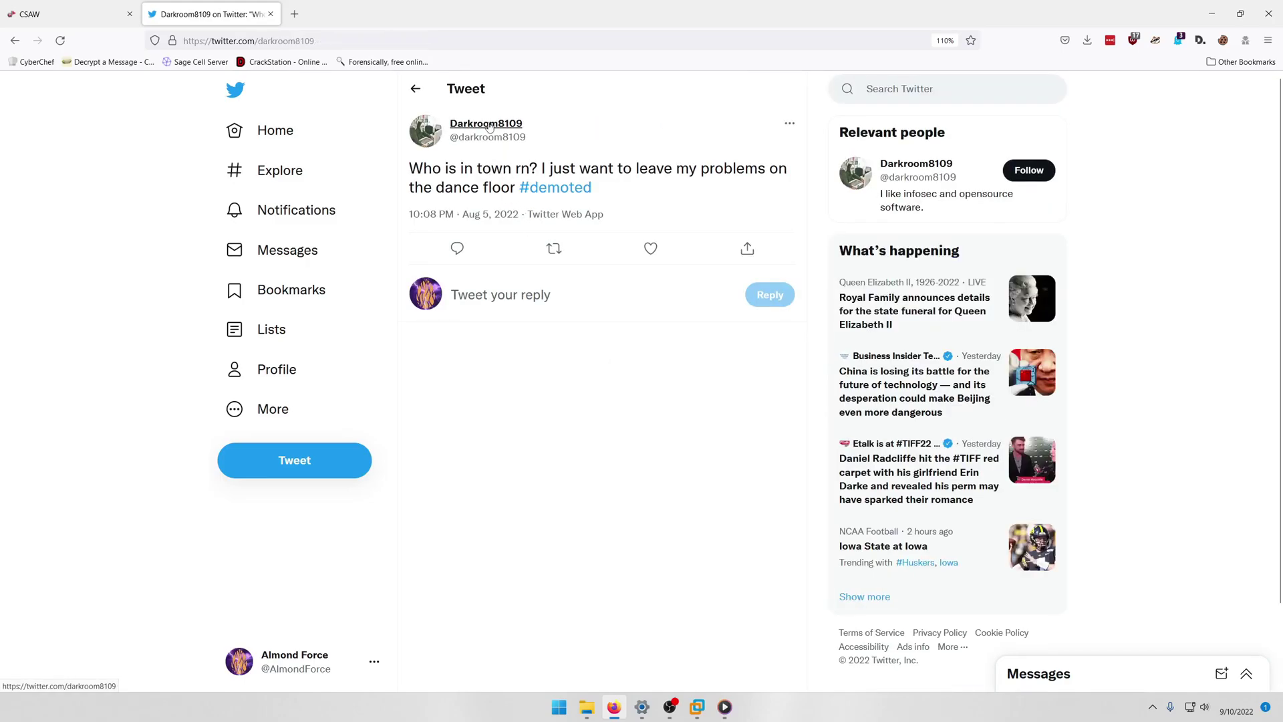
pyautogui.scroll(-3, 531, 421)
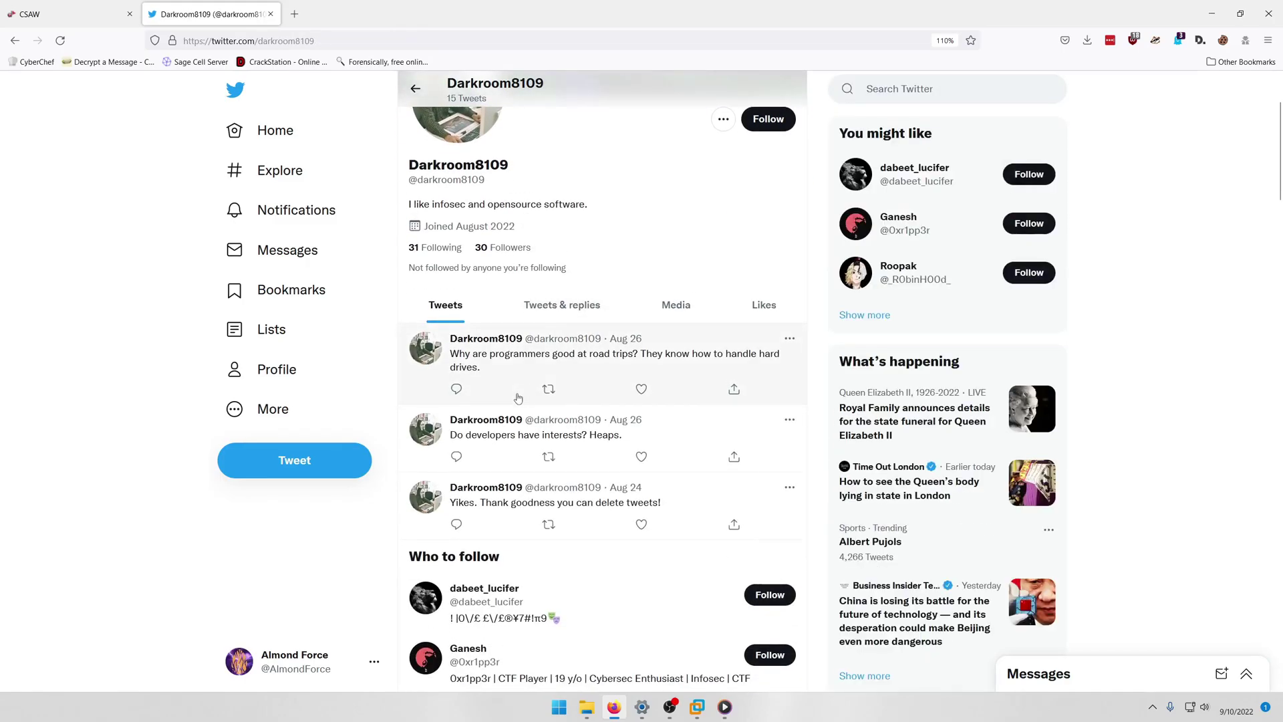
pyautogui.scroll(-1, 520, 394)
pyautogui.scroll(3, 521, 394)
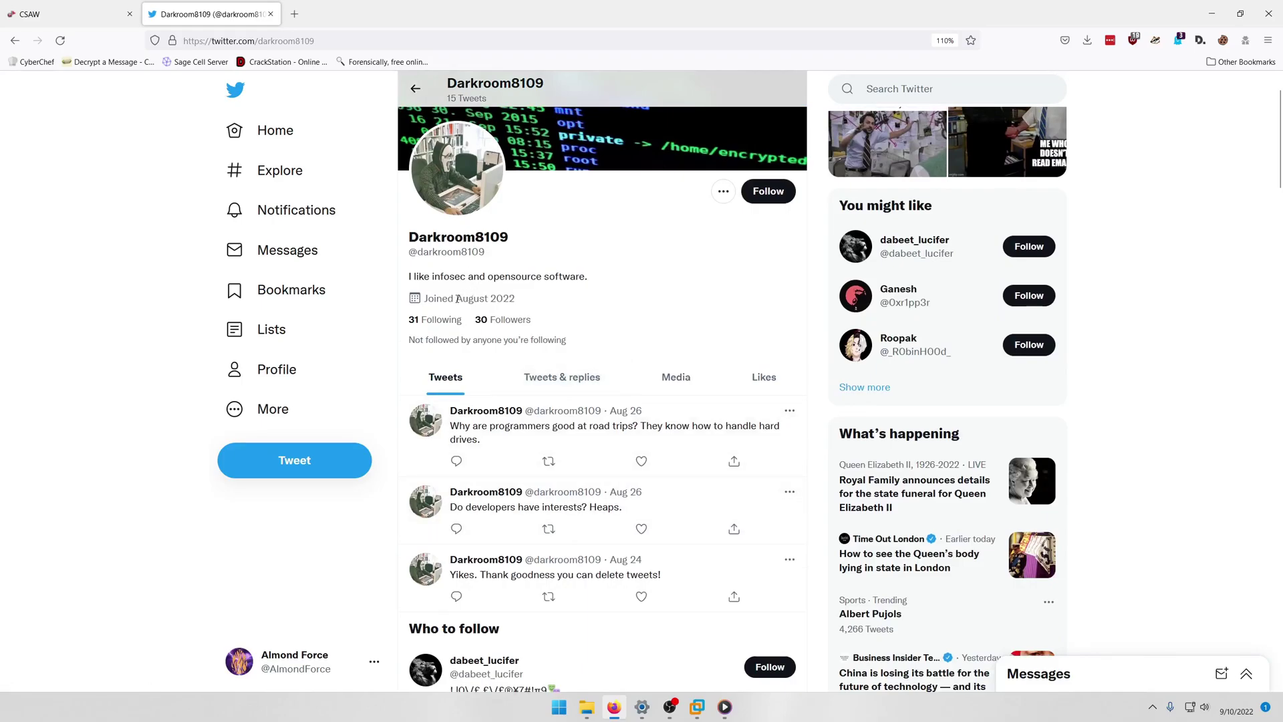
# Note the 'Joined August 2022' date and answer 08/2022 in the quiz
pyautogui.moveTo(457, 300); pyautogui.dragTo(485, 300)
pyautogui.press('super+Right')
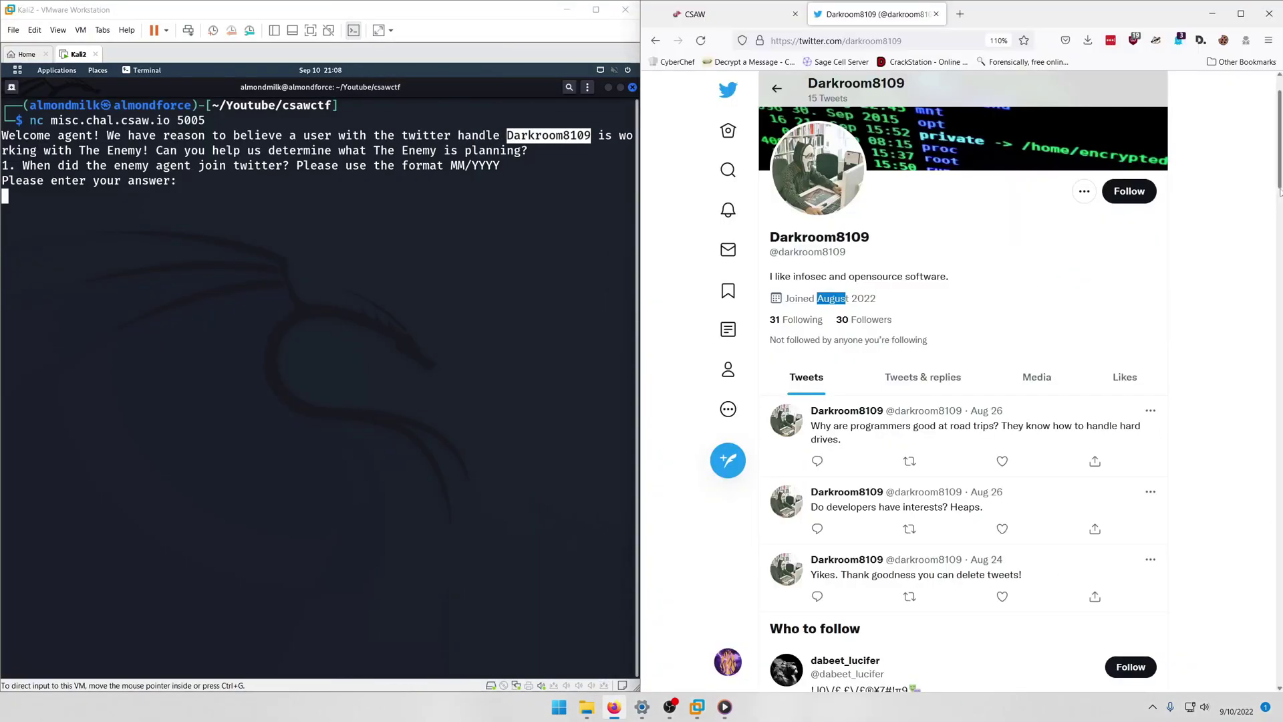
pyautogui.click(234, 207)
pyautogui.write('08/2022')
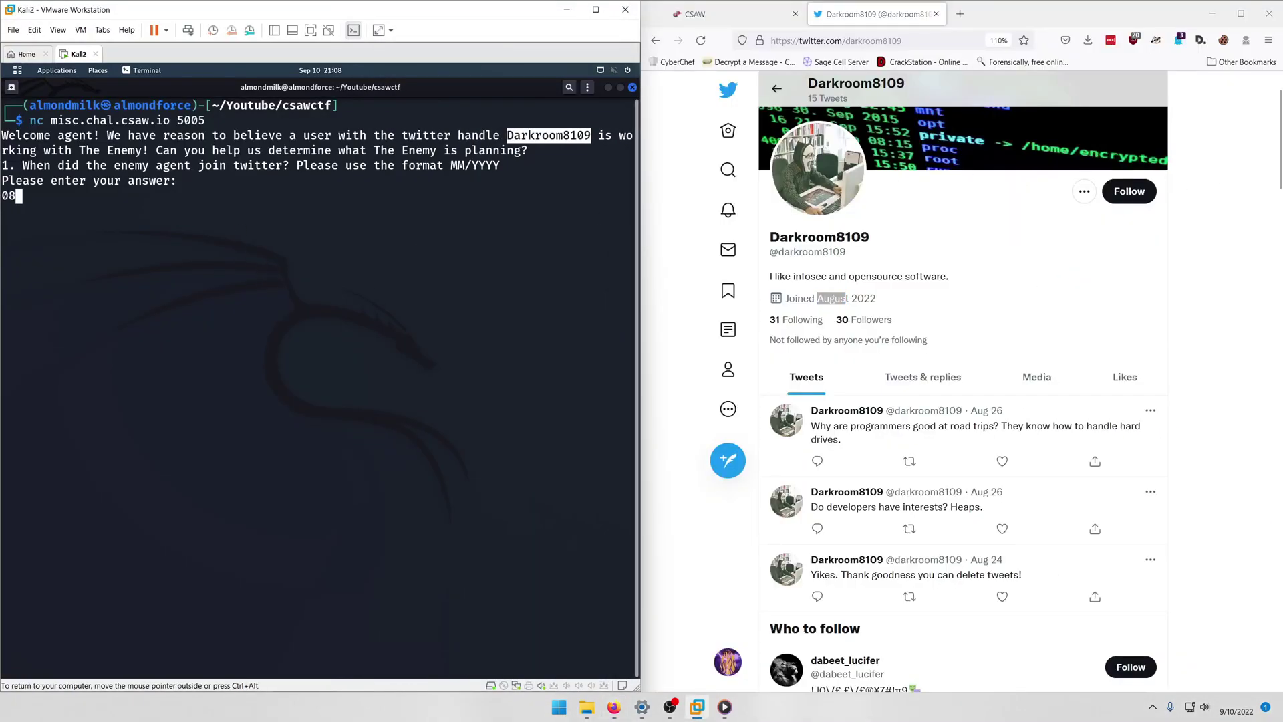
pyautogui.press('Return')
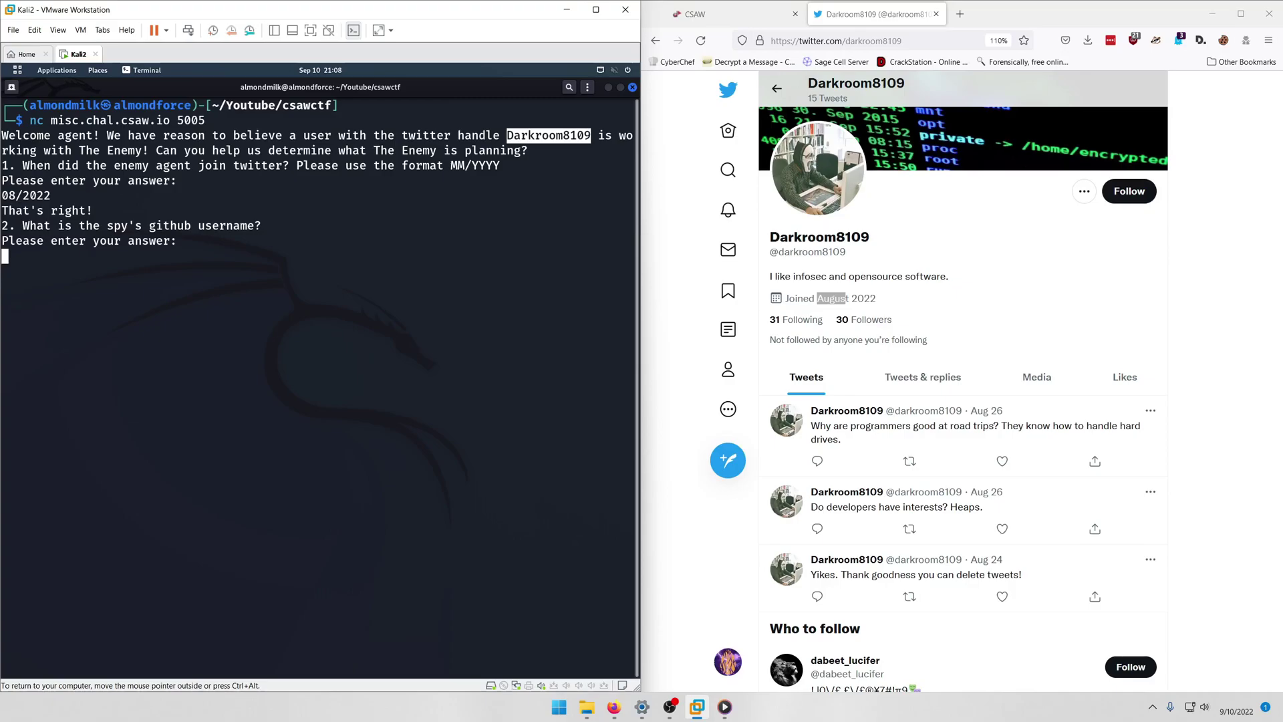
# Search Google for 'wayback machine' and open the Wayback Machine site
pyautogui.click(960, 14)
pyautogui.write('waybac')
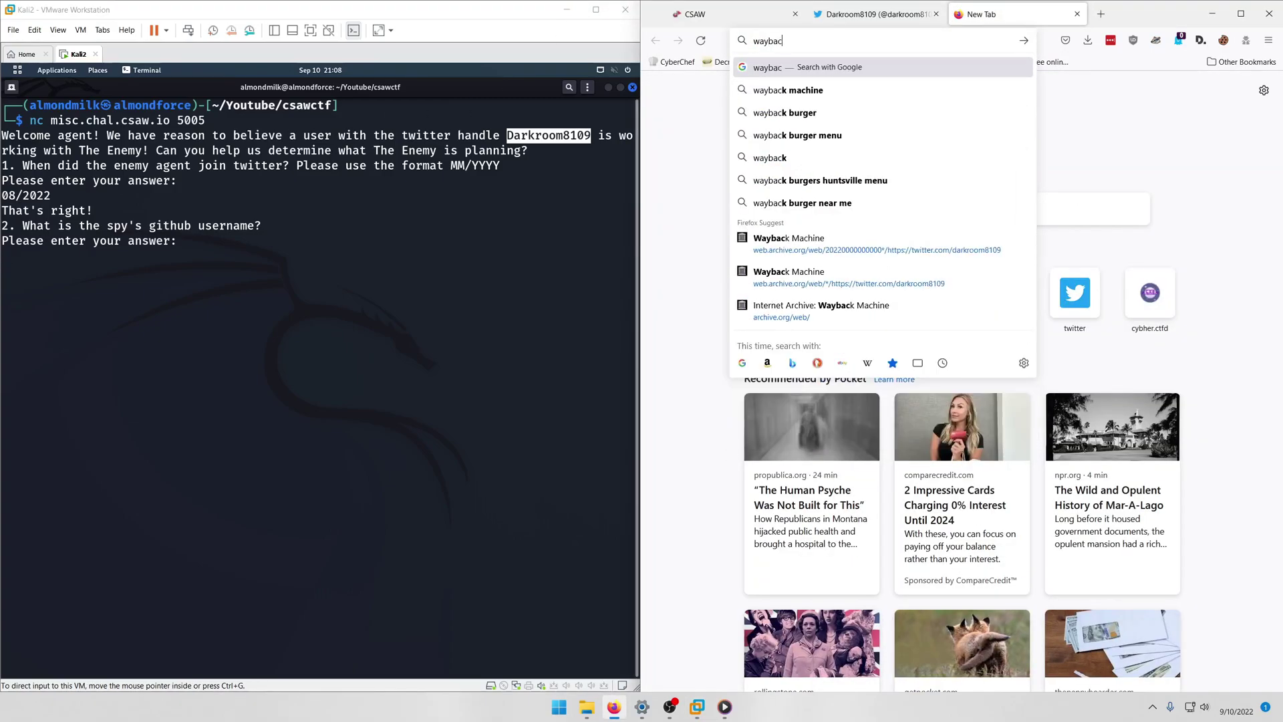
pyautogui.write('k machine')
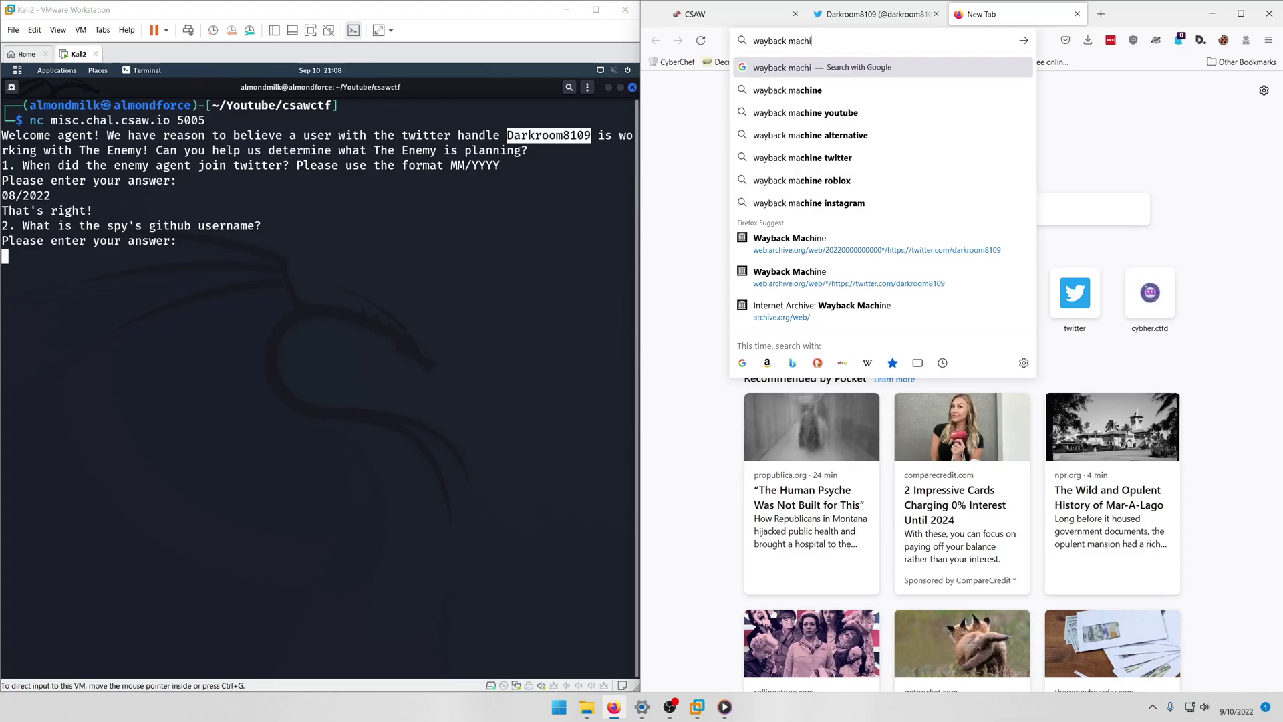
pyautogui.press('Return')
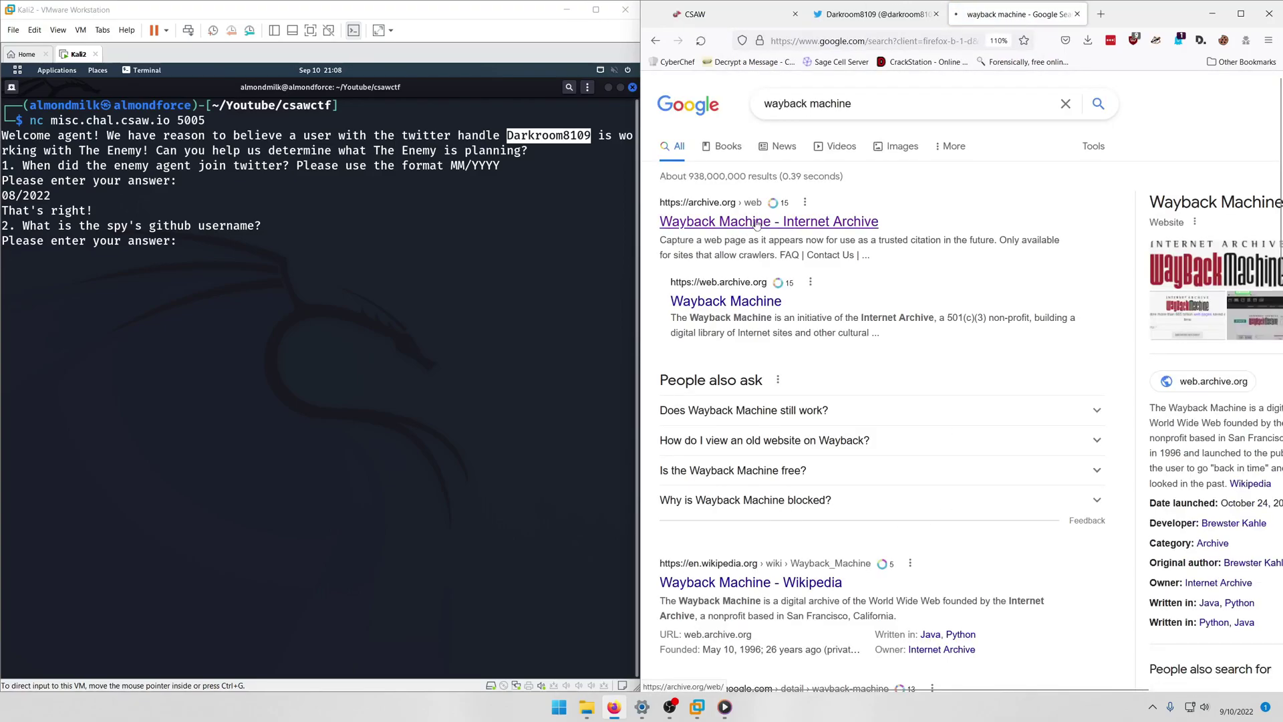
pyautogui.click(756, 223)
pyautogui.click(898, 15)
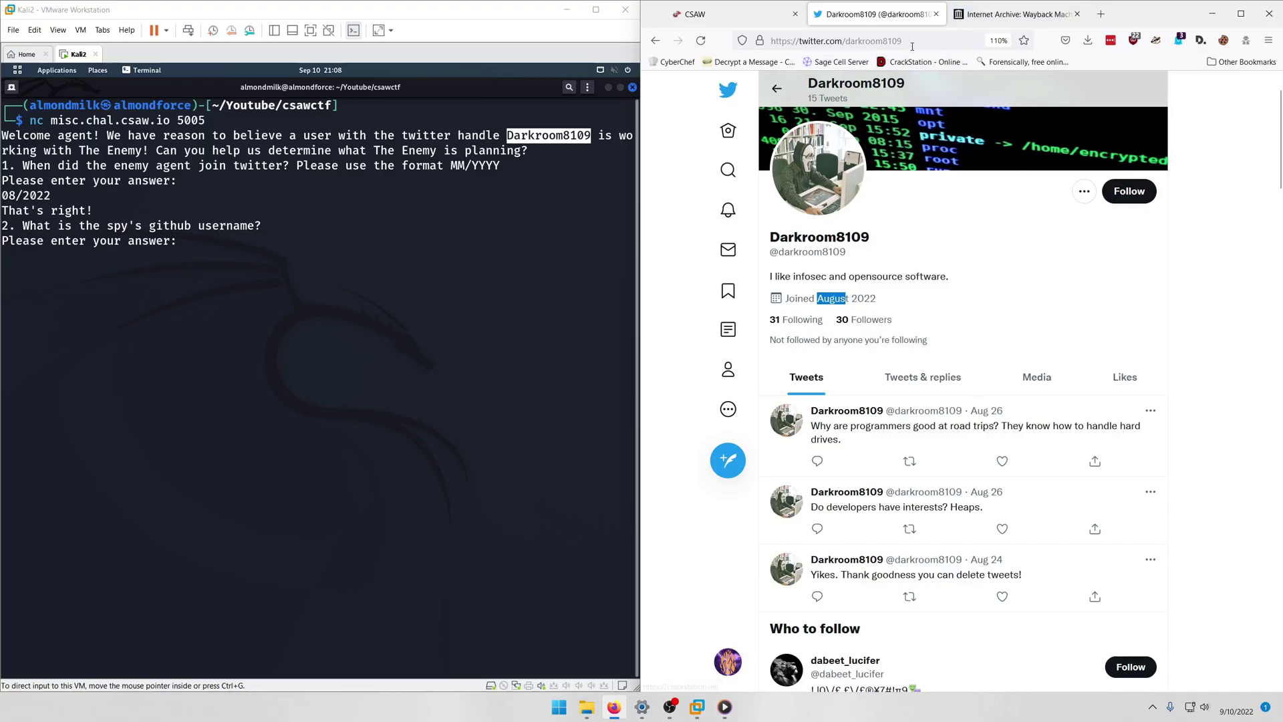
pyautogui.click(889, 42)
pyautogui.rightClick(896, 44)
pyautogui.click(909, 116)
pyautogui.click(1016, 14)
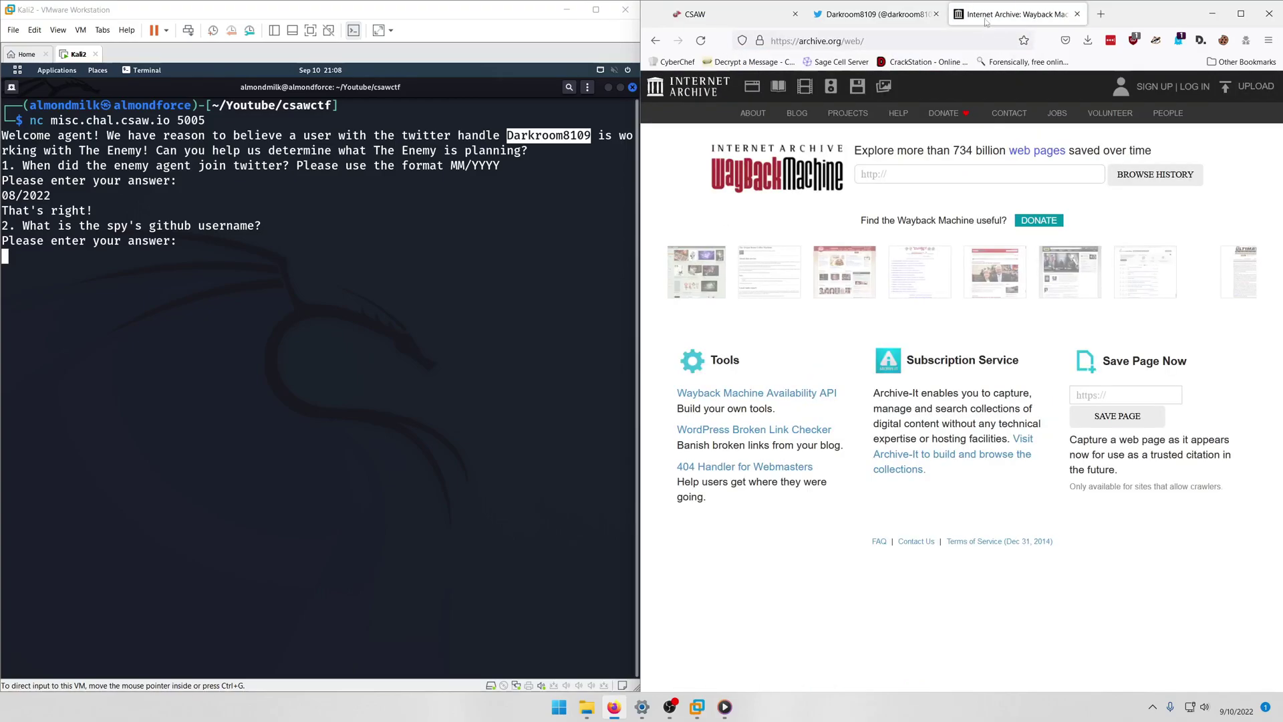
pyautogui.hotkey('ctrl', 'v')
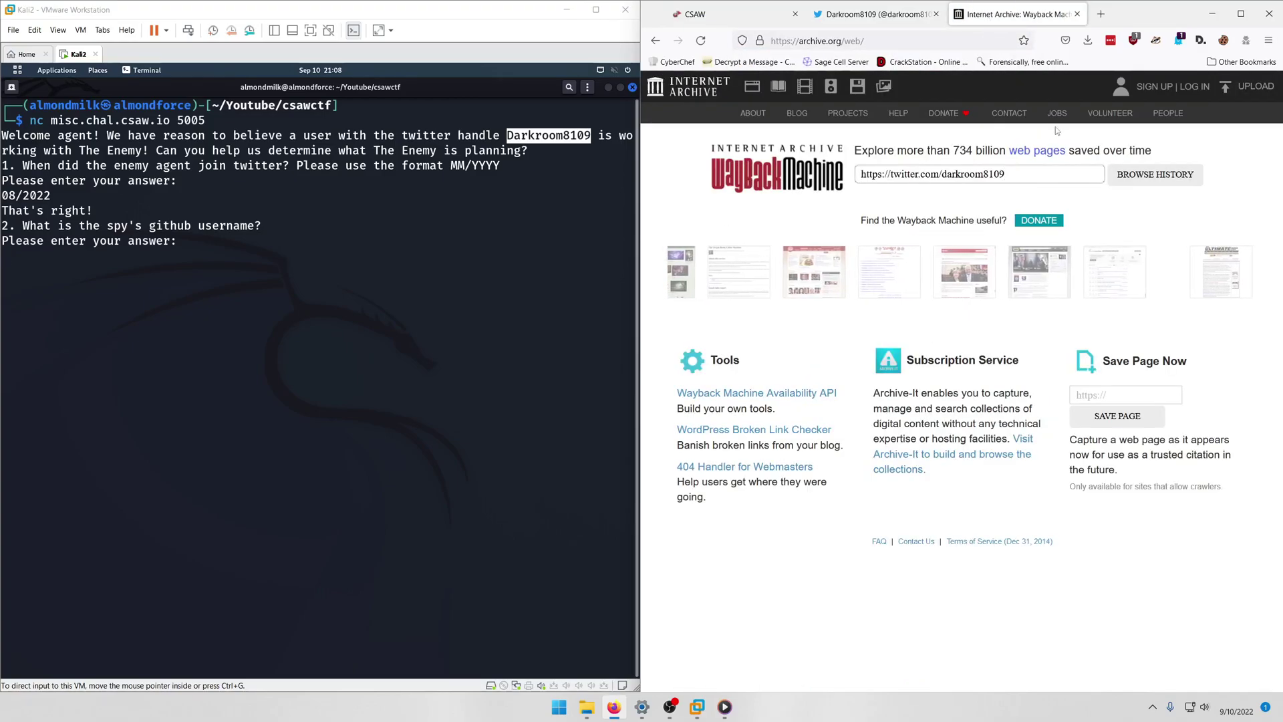
pyautogui.click(1123, 183)
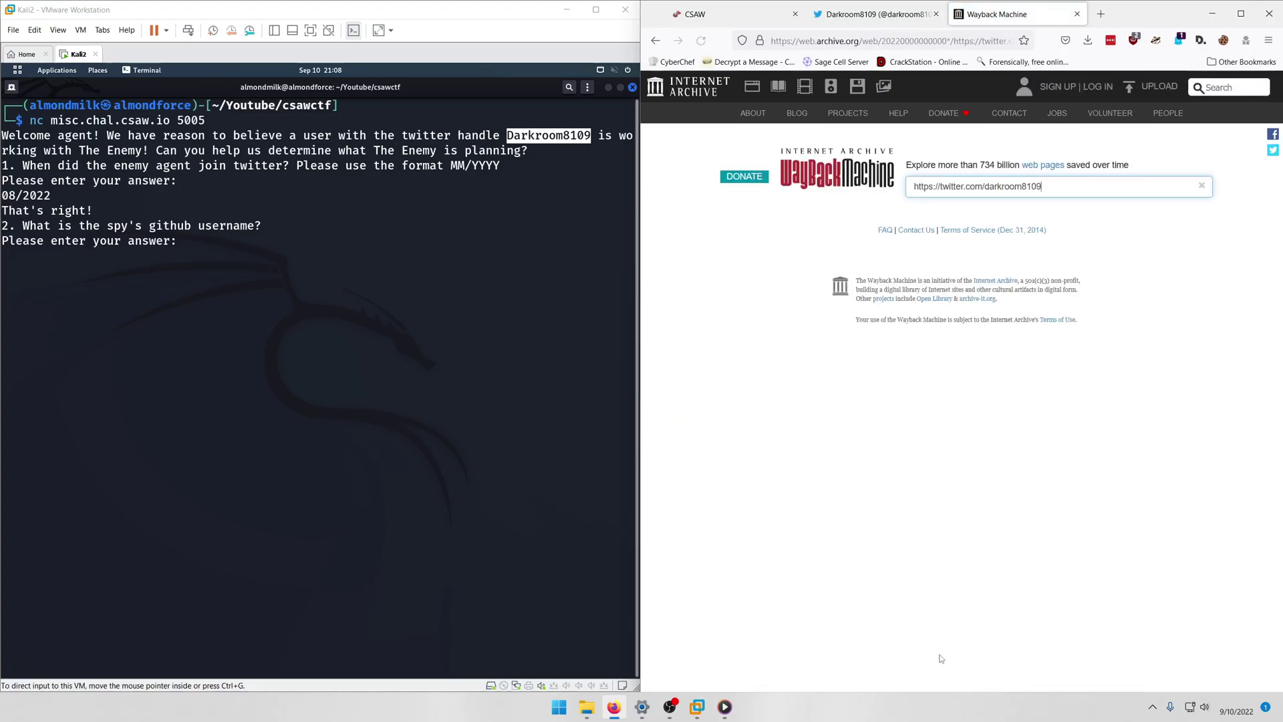
# Open the August 20 14:54:18 snapshot and compare it with the live profile
pyautogui.scroll(-5, 1033, 501)
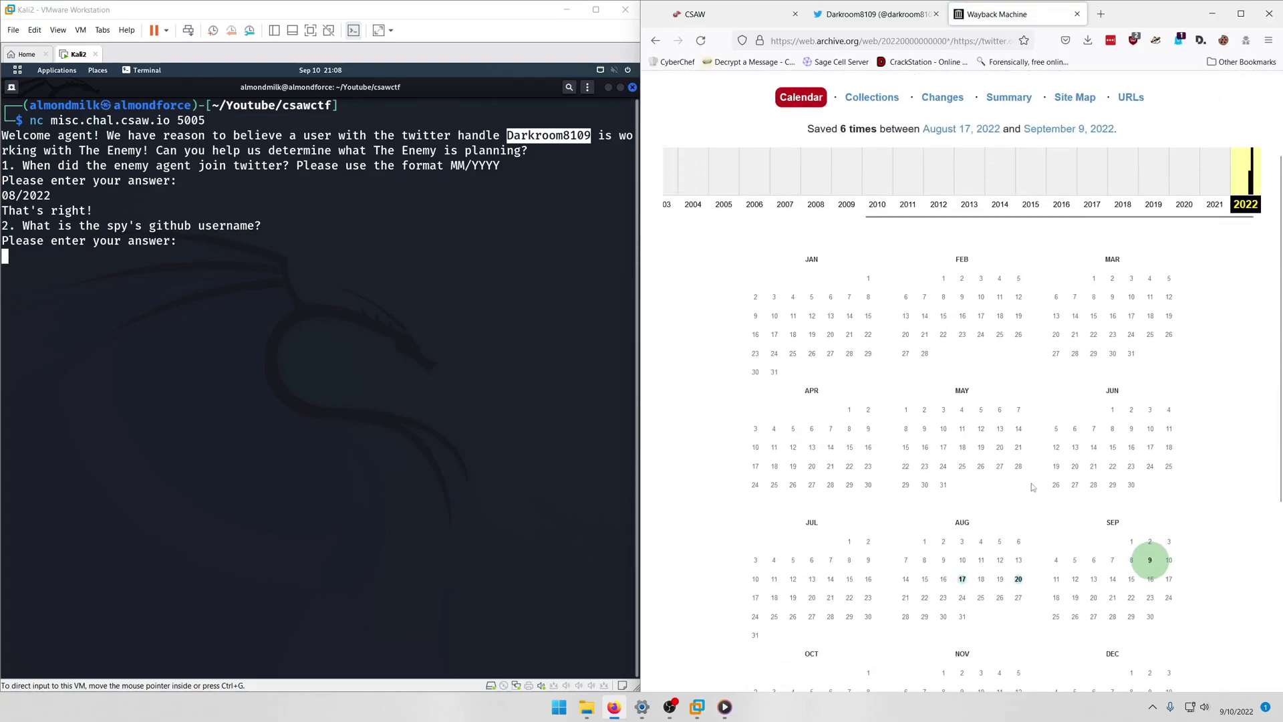
pyautogui.moveTo(1018, 380)
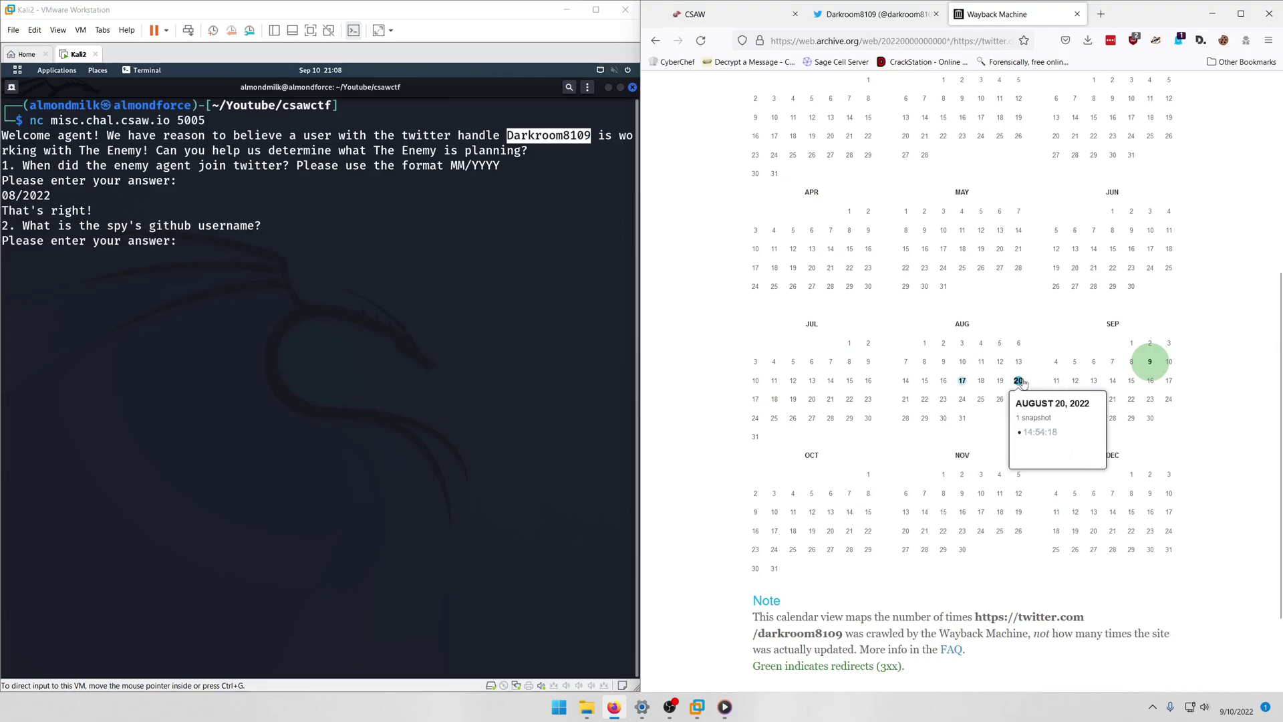
pyautogui.click(1041, 433)
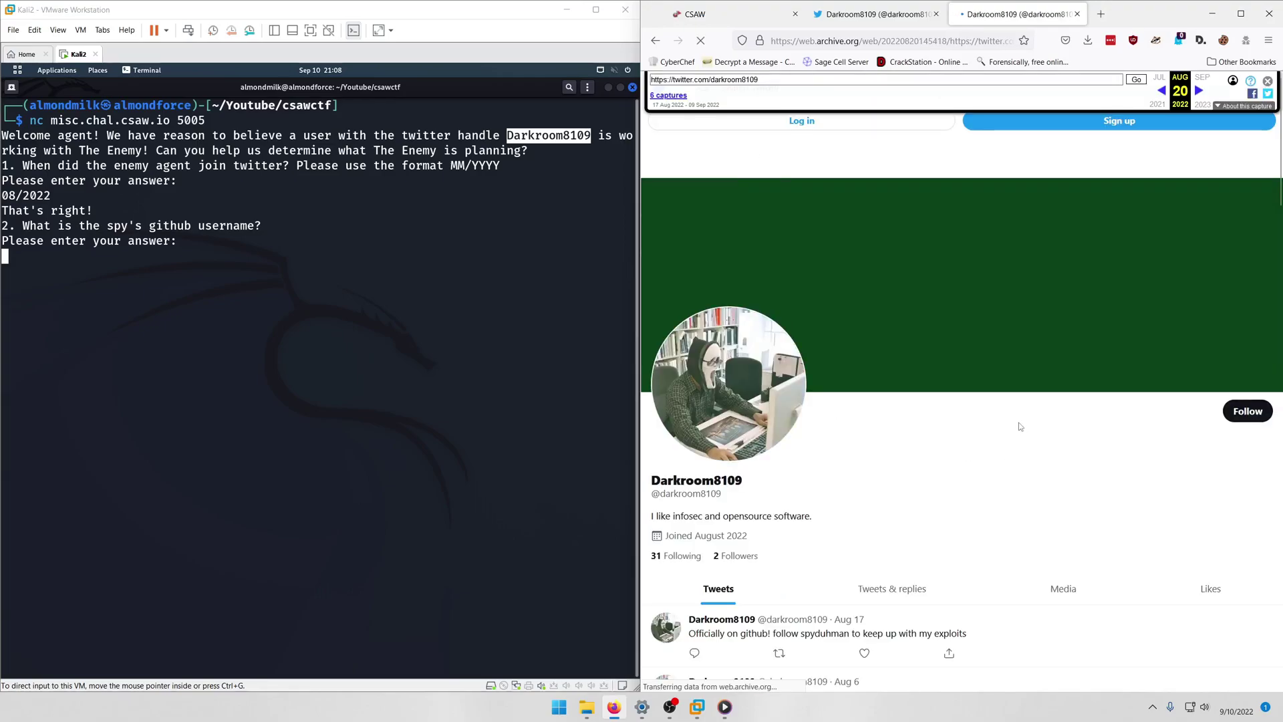
pyautogui.scroll(-4, 1020, 426)
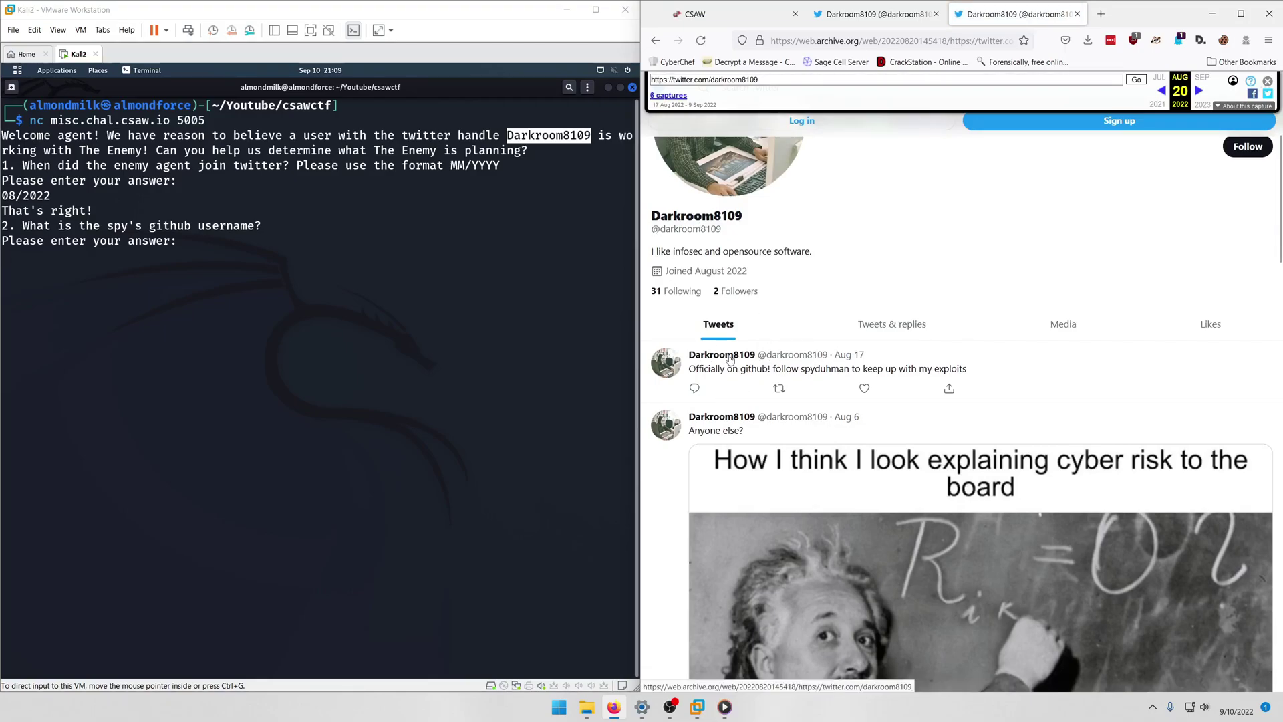
pyautogui.click(862, 24)
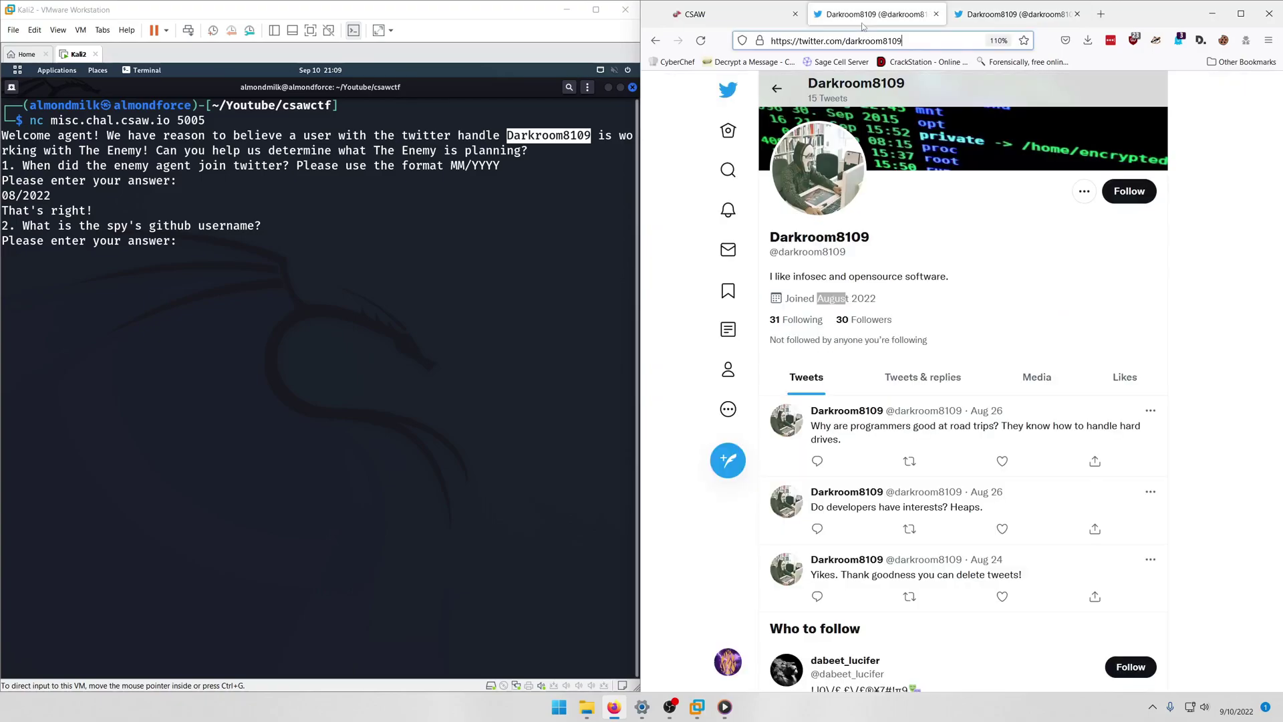
pyautogui.hotkey('ctrl', 'Tab')
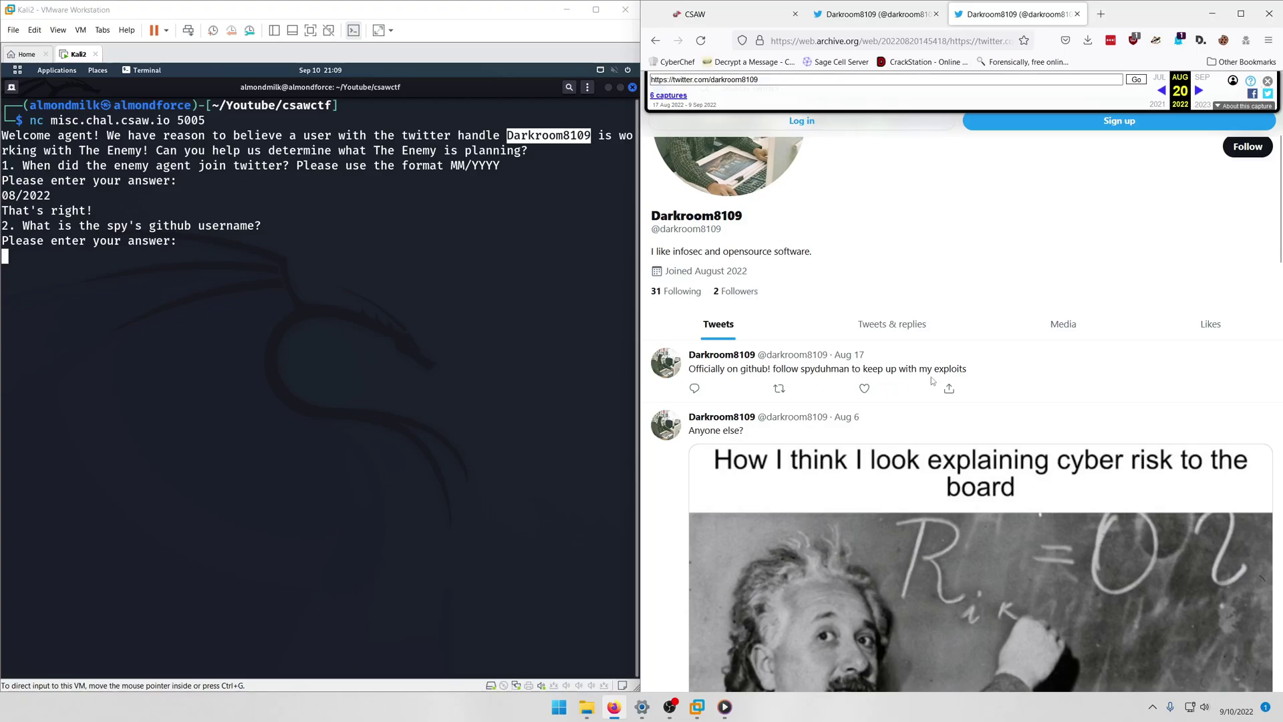
pyautogui.click(1100, 14)
pyautogui.write('github')
pyautogui.press('Return')
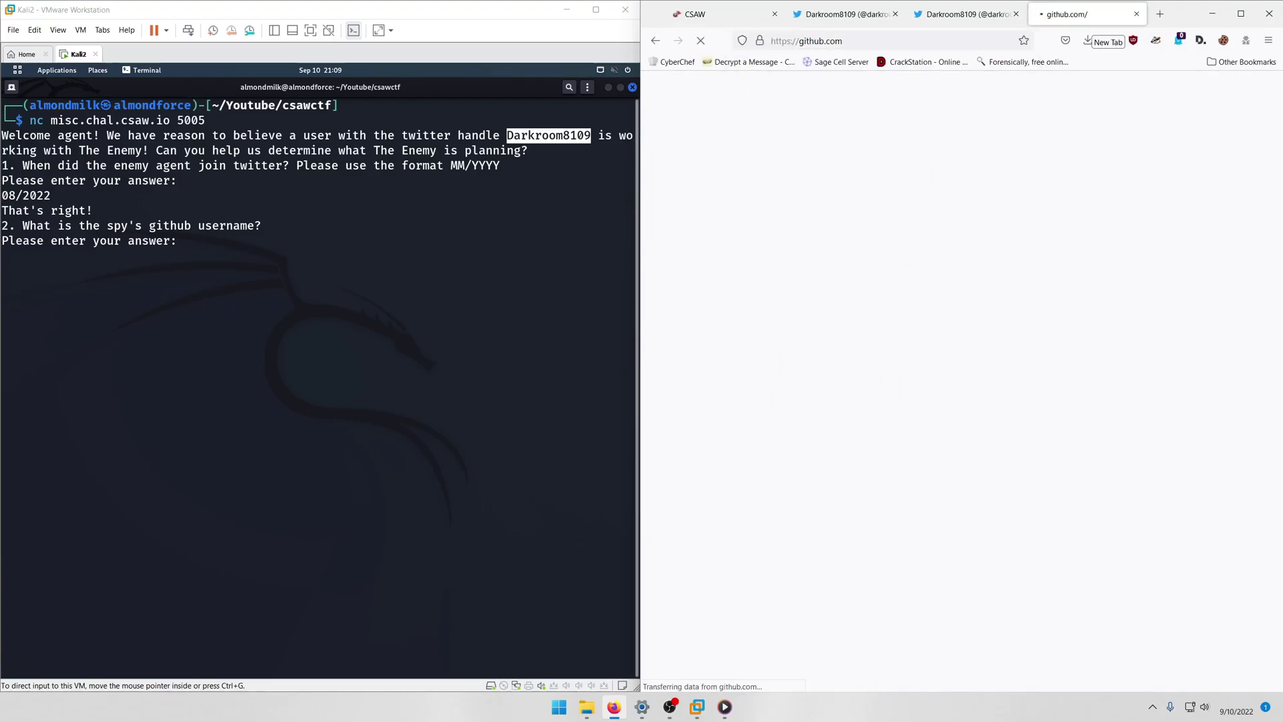
pyautogui.click(1134, 101)
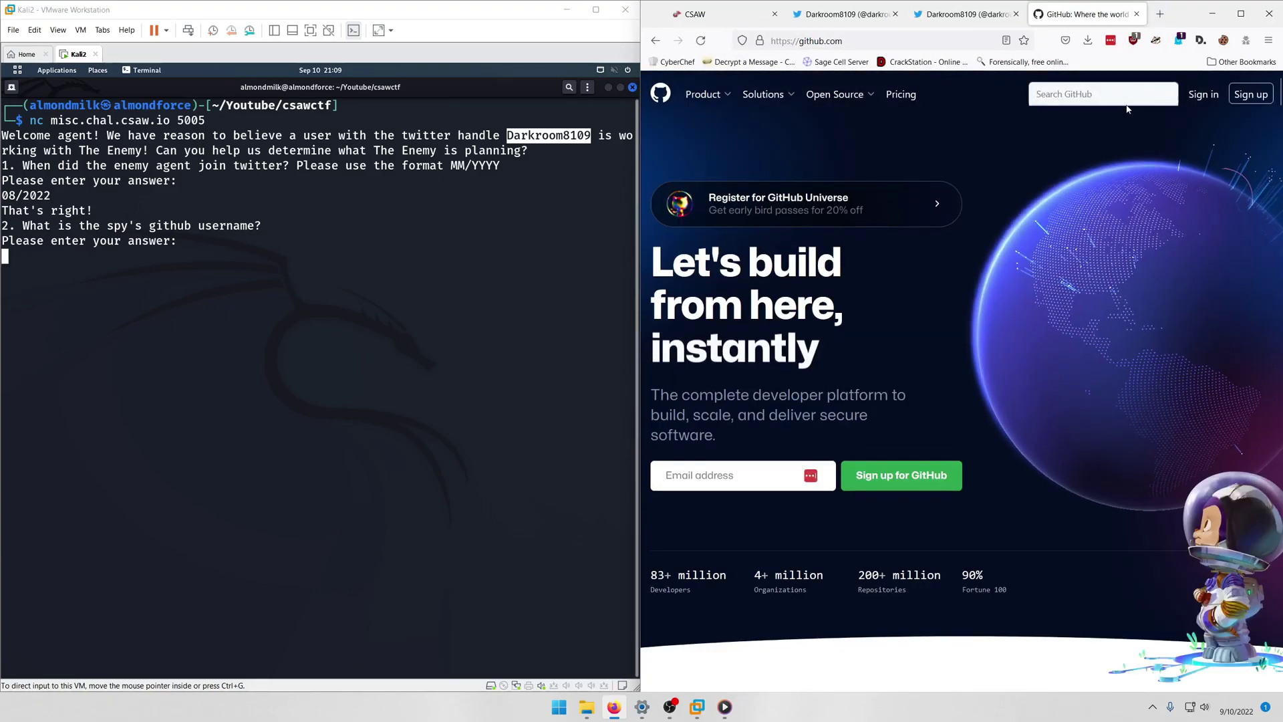
pyautogui.write('spyduhman')
pyautogui.press('Return')
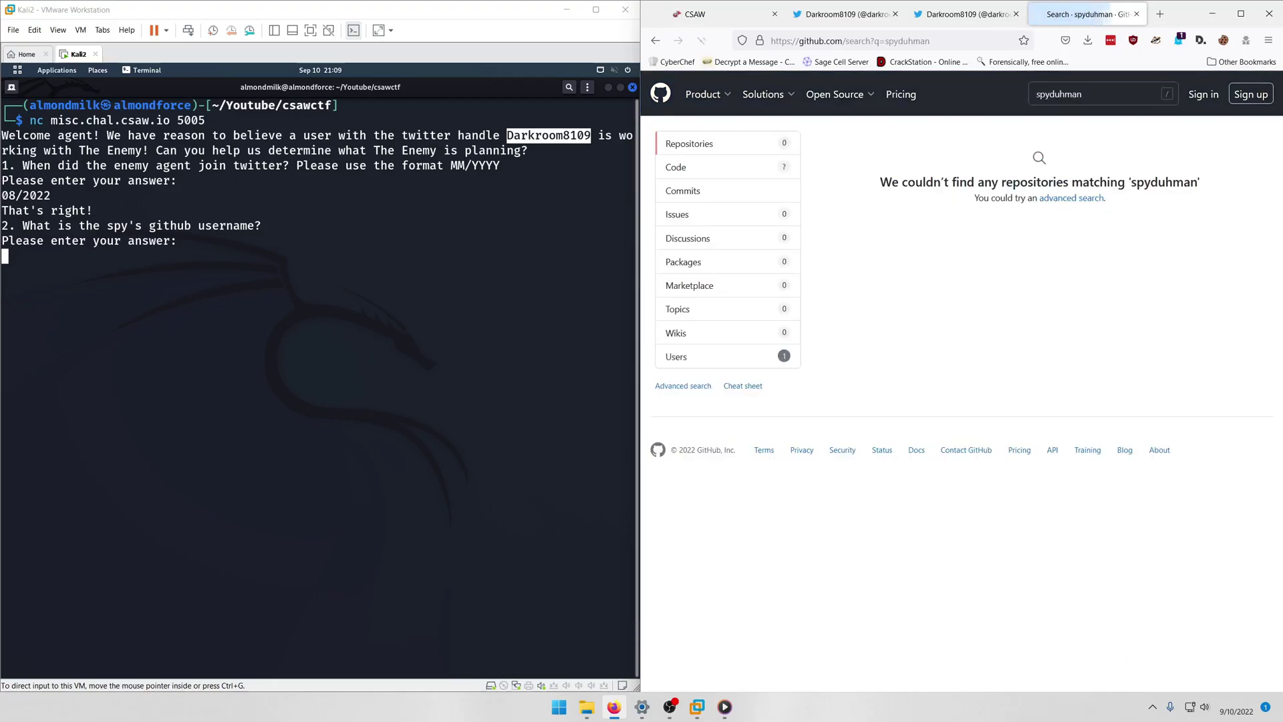
pyautogui.click(730, 359)
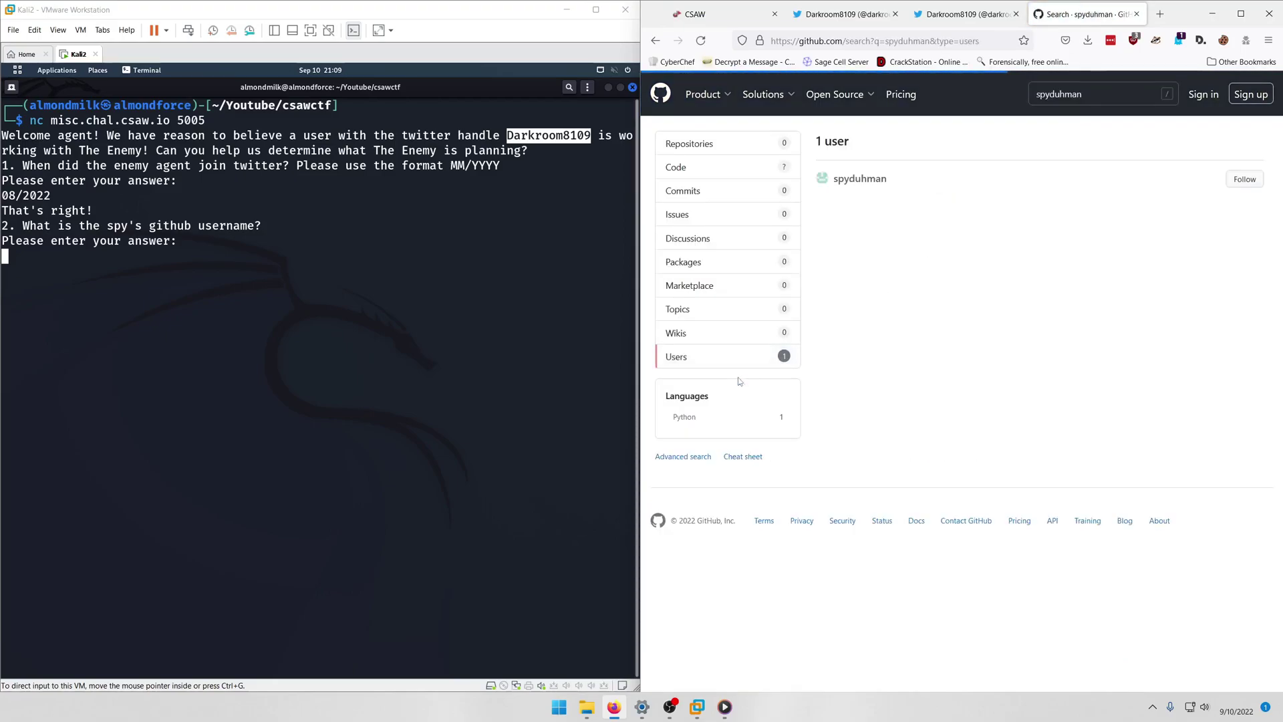
pyautogui.click(853, 178)
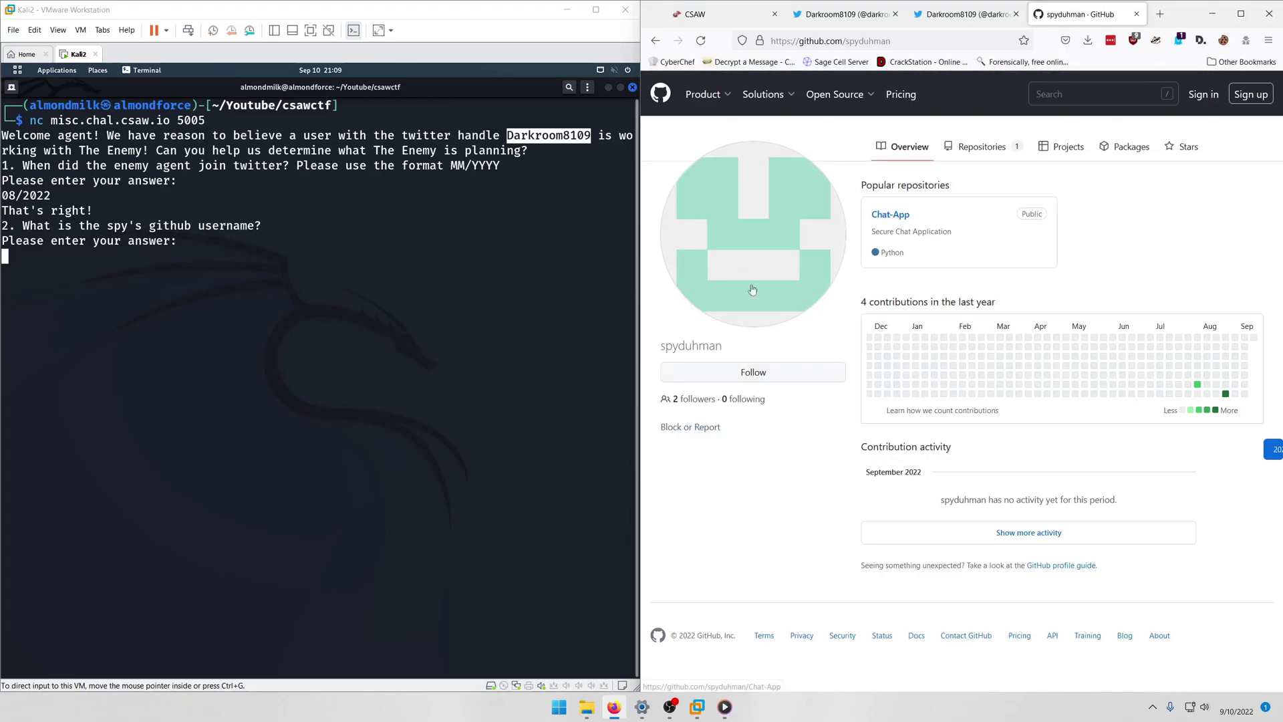
# Answer spyduhman as the spy's GitHub username in the quiz
pyautogui.click(285, 320)
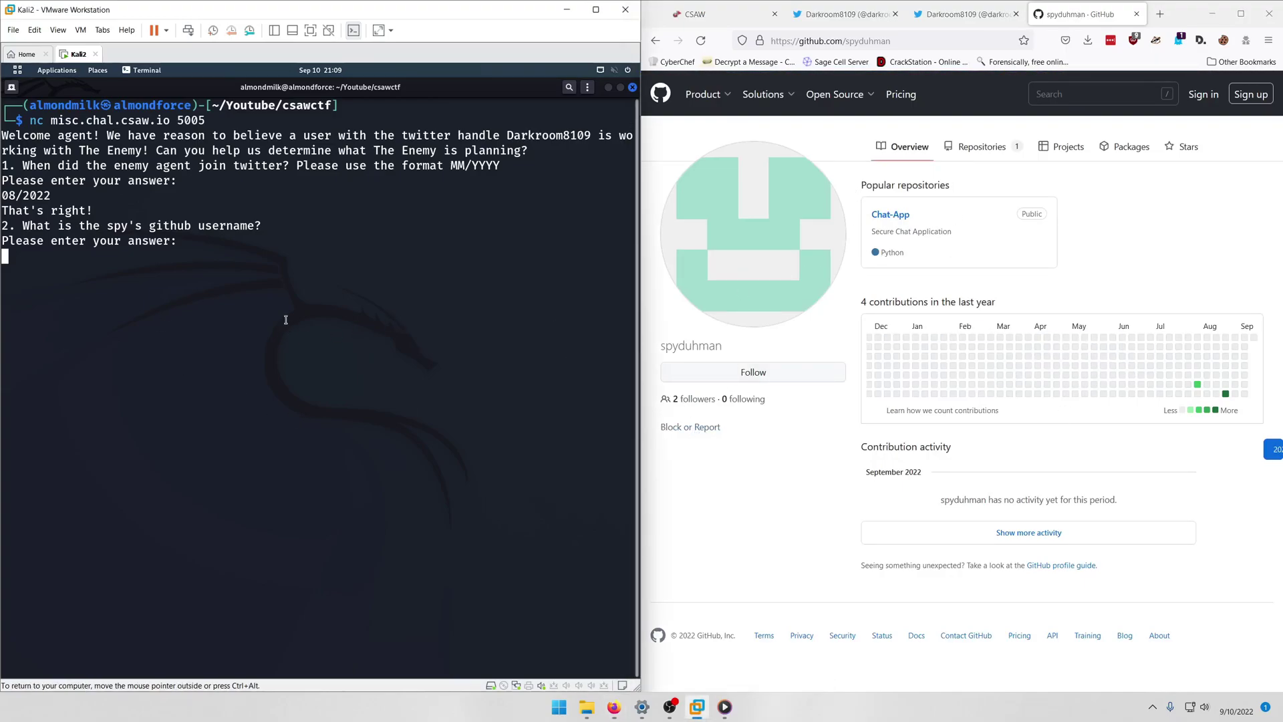
pyautogui.write('spyduhman')
pyautogui.press('Return')
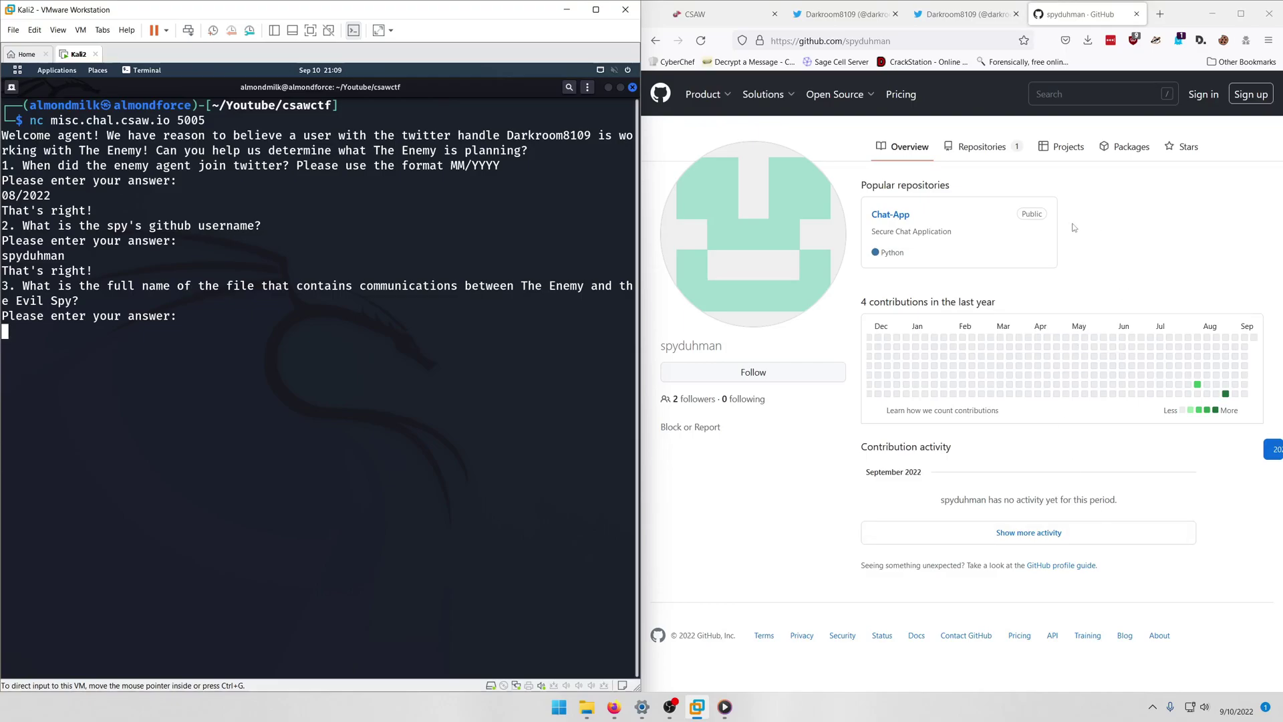
# Open Chat-App's 'Deleted log.txt' commit and load the diff showing the removed Server and Client lines
pyautogui.click(963, 147)
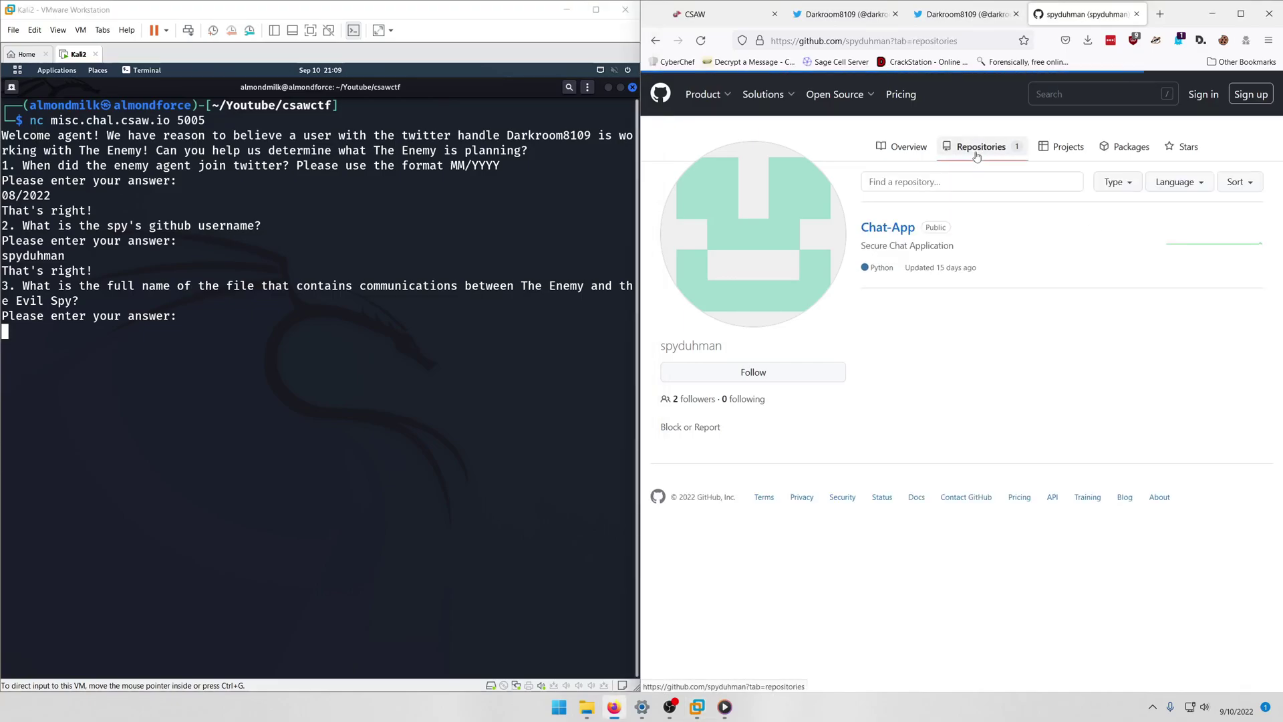
pyautogui.click(880, 228)
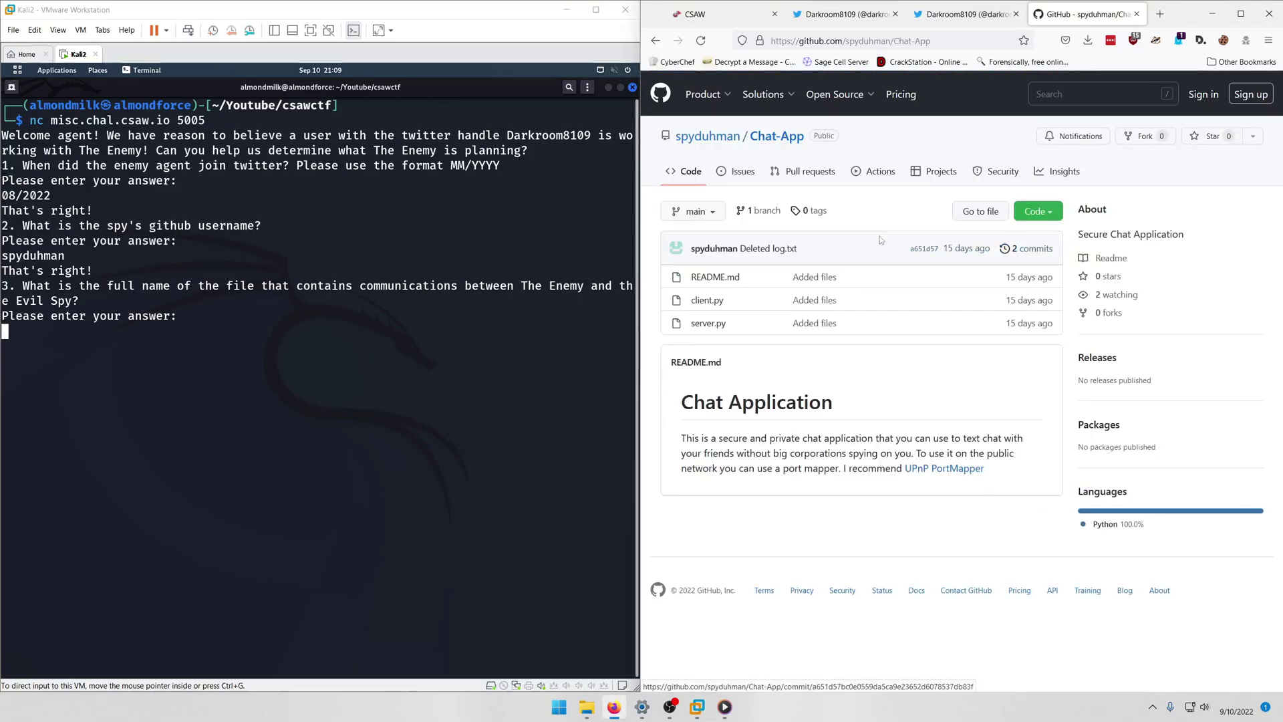
pyautogui.click(1020, 252)
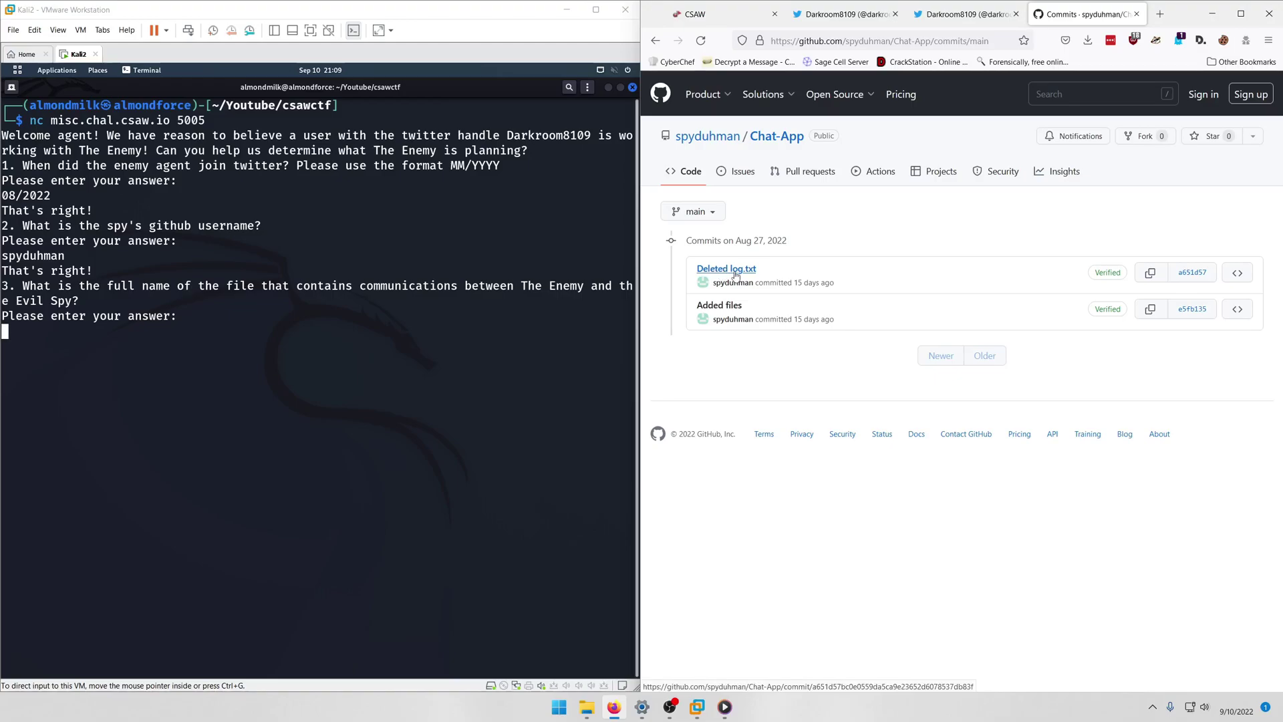
pyautogui.click(735, 270)
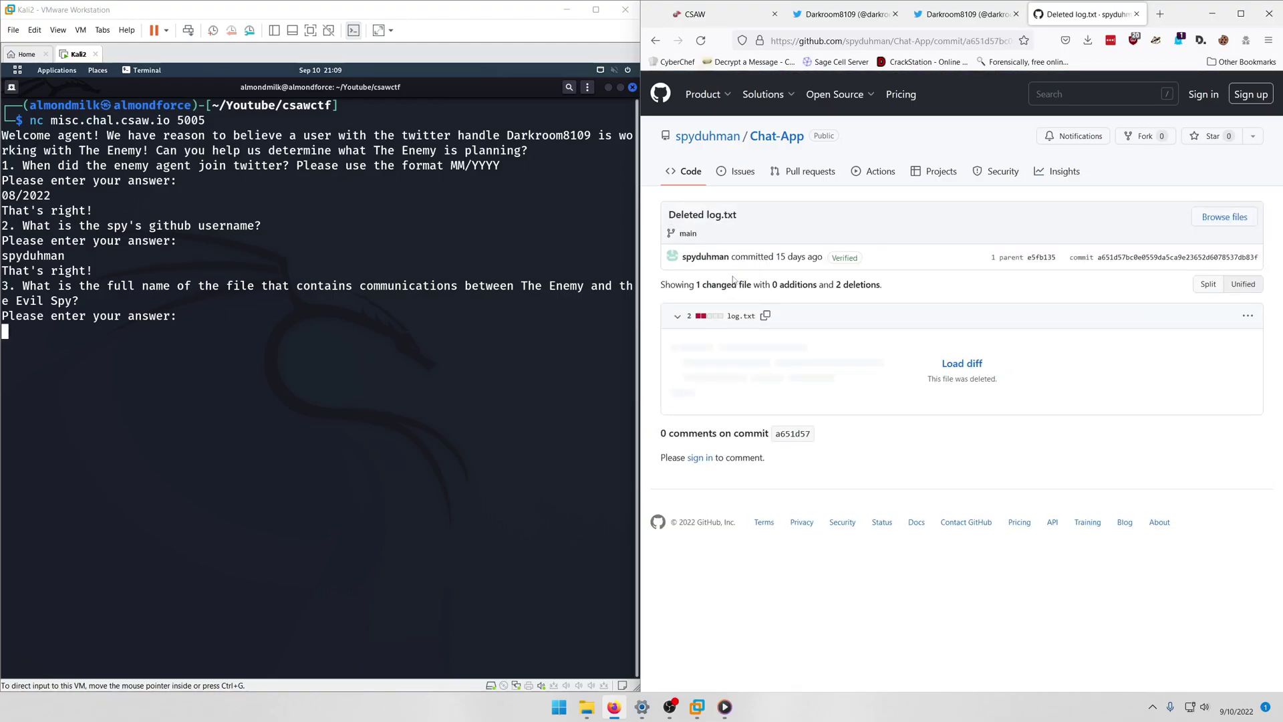
pyautogui.click(964, 363)
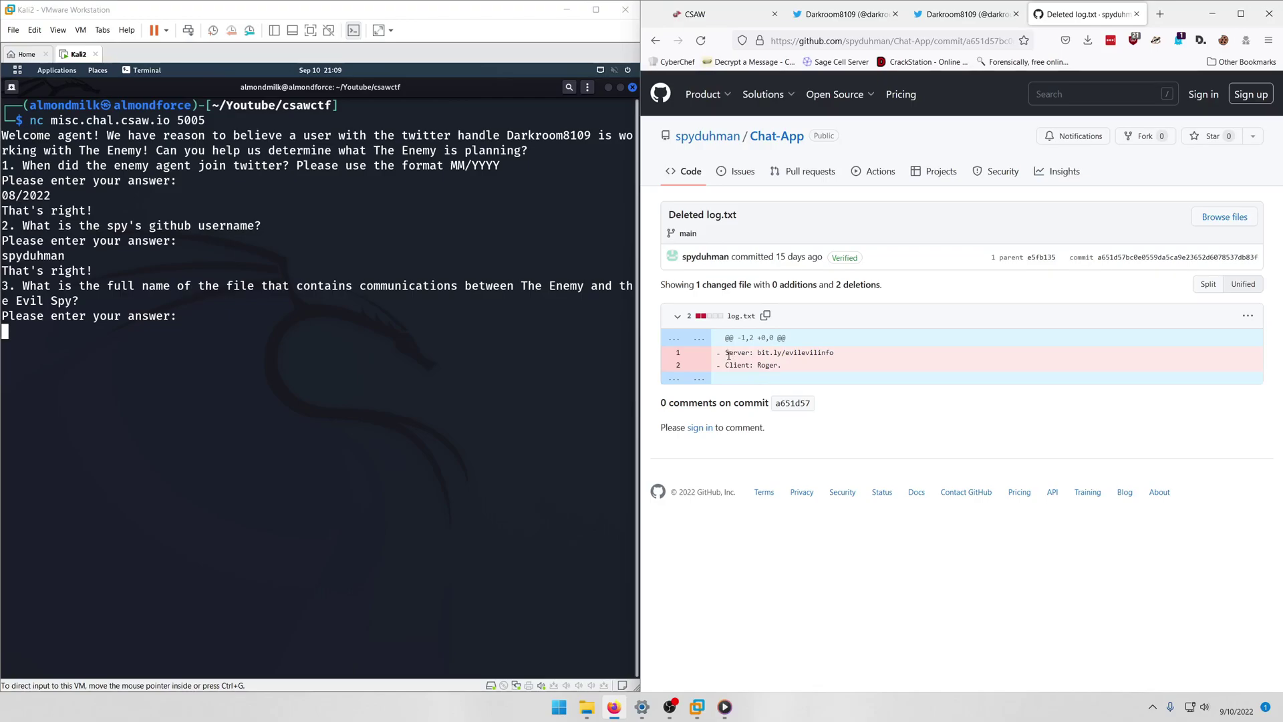
# Answer log.txt to question 3, then select the bit.ly/evilevilinfo link text
pyautogui.click(219, 338)
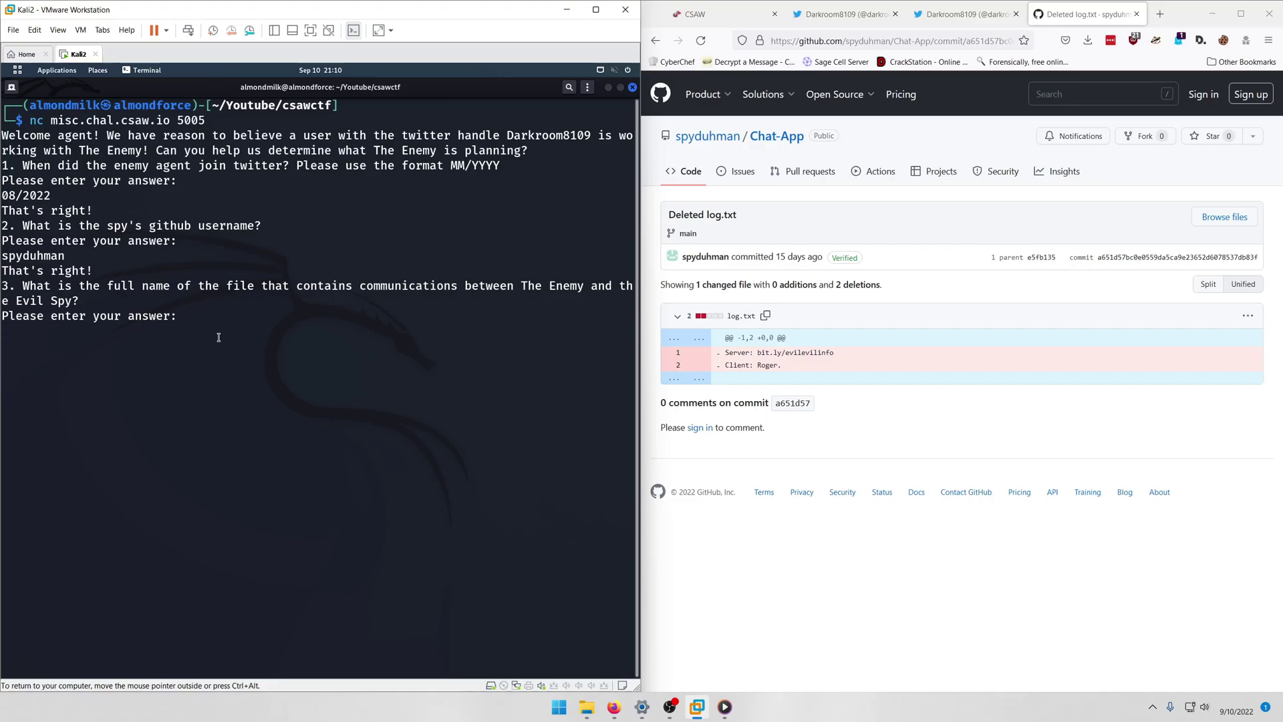
pyautogui.write('log.txt')
pyautogui.press('Return')
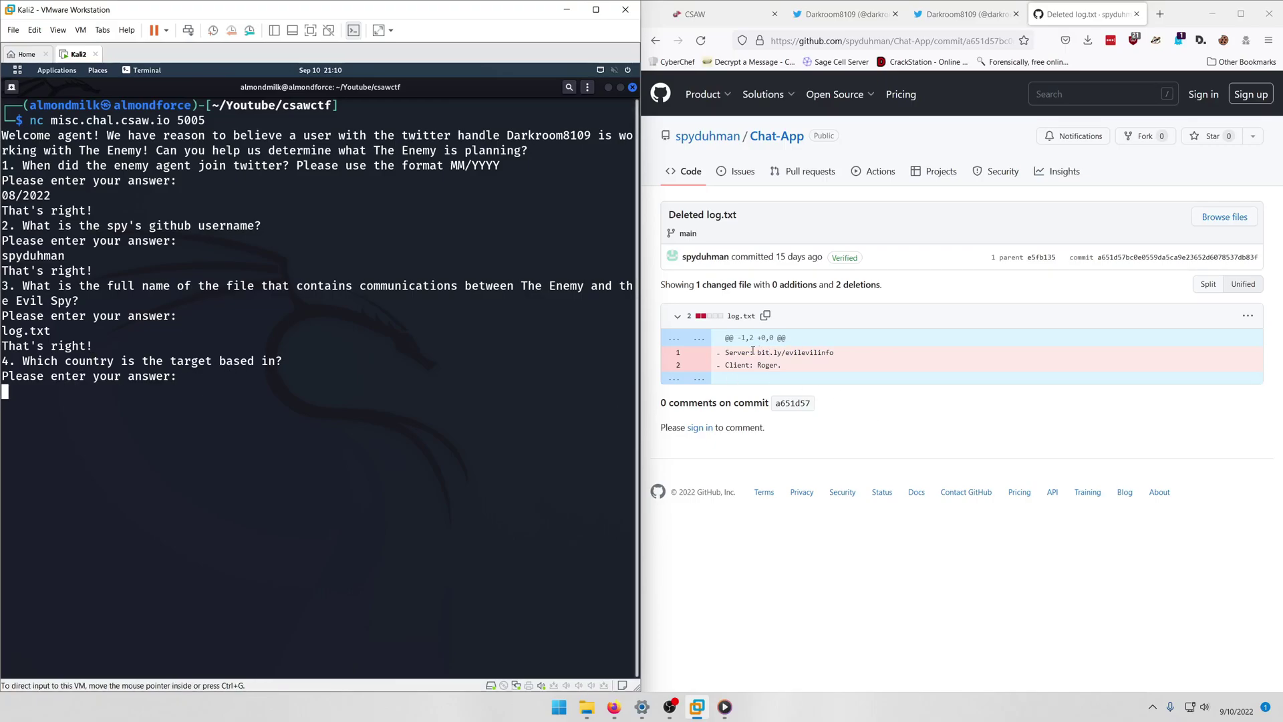
pyautogui.moveTo(758, 353); pyautogui.dragTo(834, 353)
# Open the bit.ly/evilevilinfo link in a new tab, preview and download Assignment.wav
pyautogui.rightClick(821, 355)
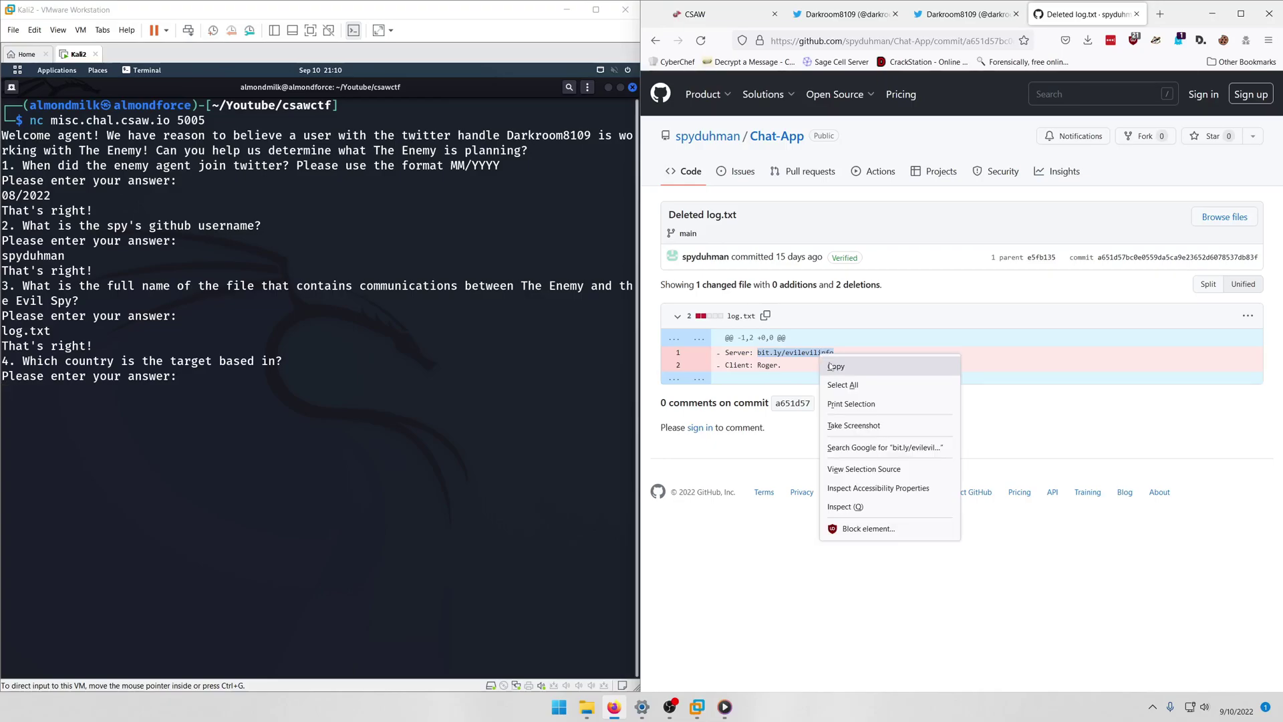
pyautogui.click(831, 368)
pyautogui.click(1160, 14)
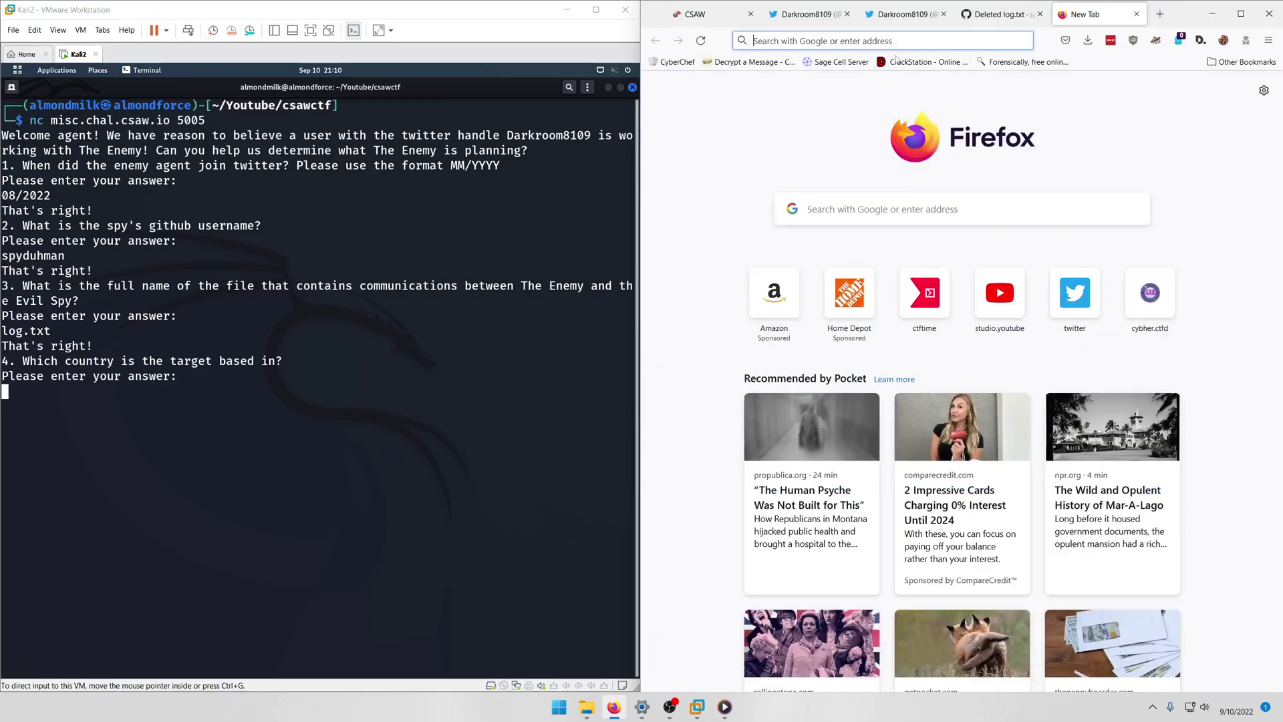
pyautogui.hotkey('ctrl', 'v')
pyautogui.press('Return')
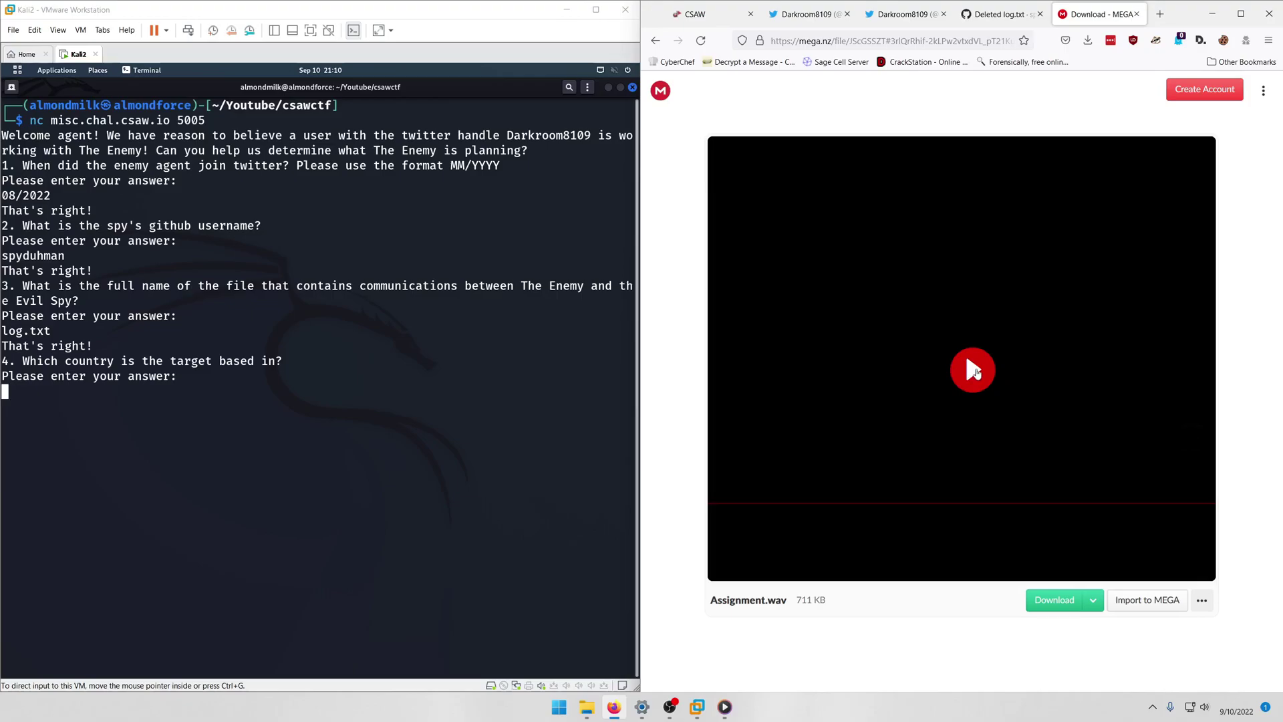
pyautogui.click(974, 371)
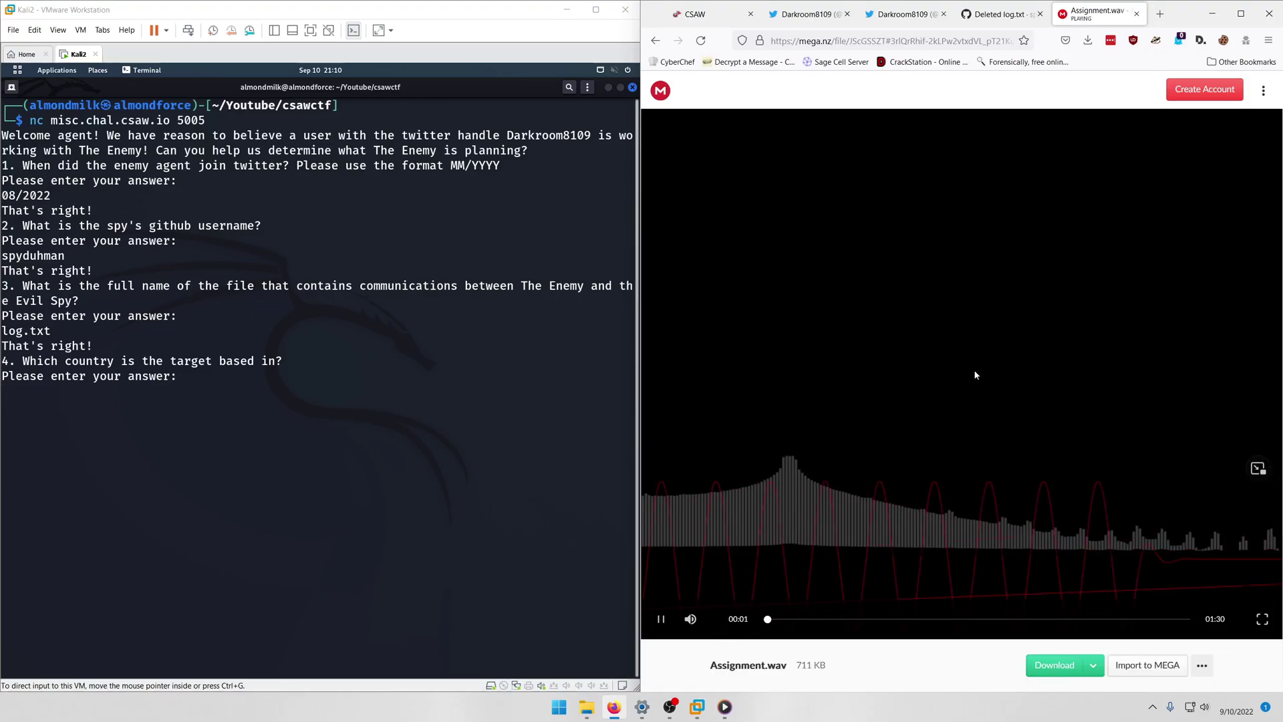
pyautogui.click(895, 497)
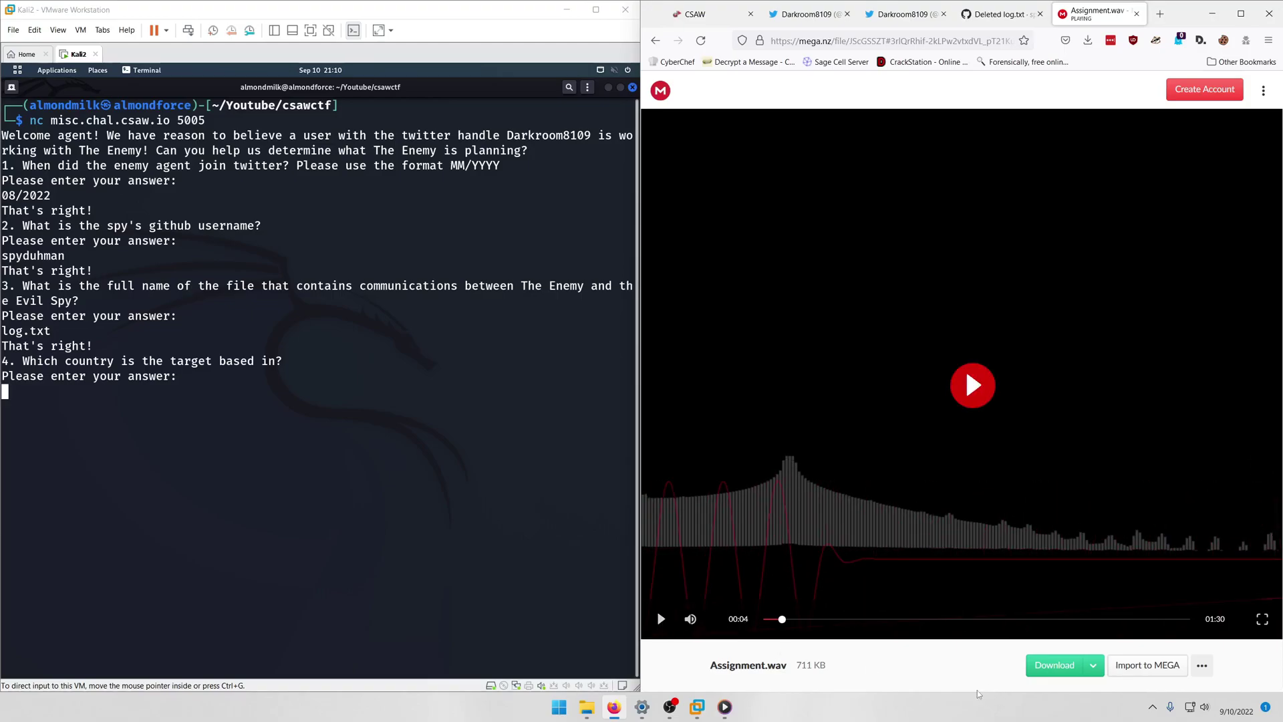
pyautogui.click(1055, 665)
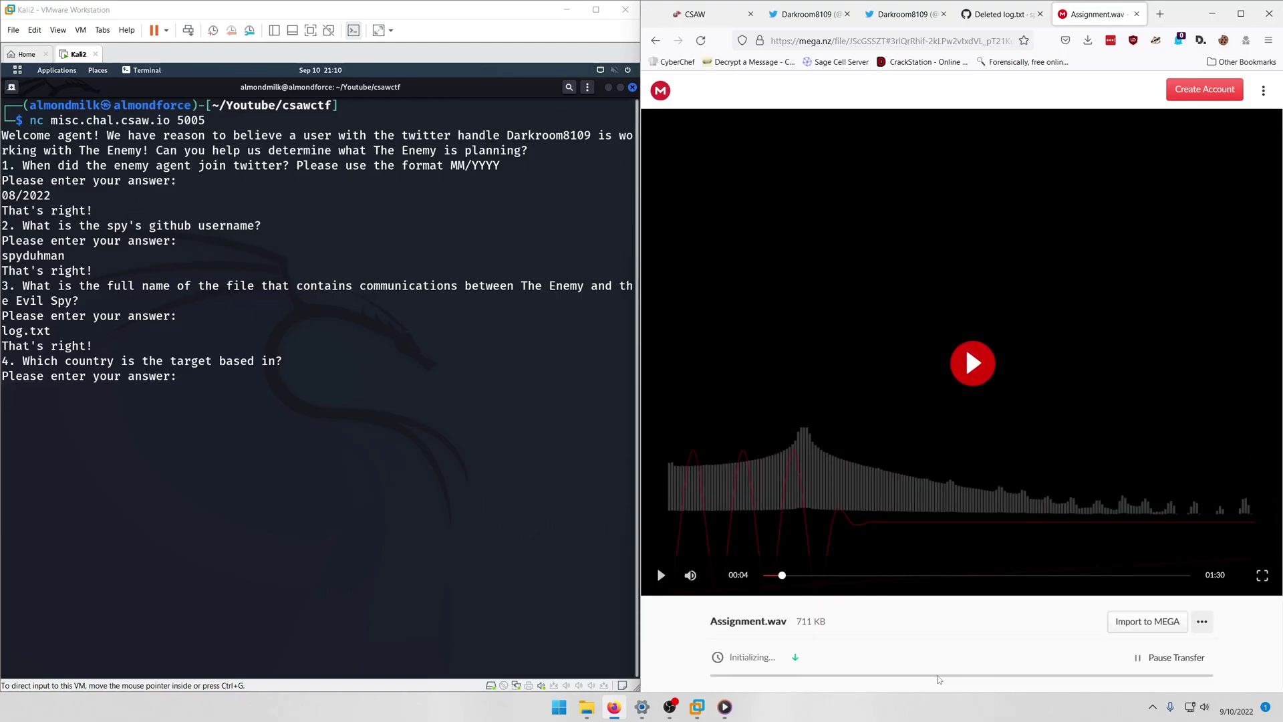
# Search Google for 'online morse audio decoder' in a new tab
pyautogui.click(1161, 20)
pyautogui.write('go')
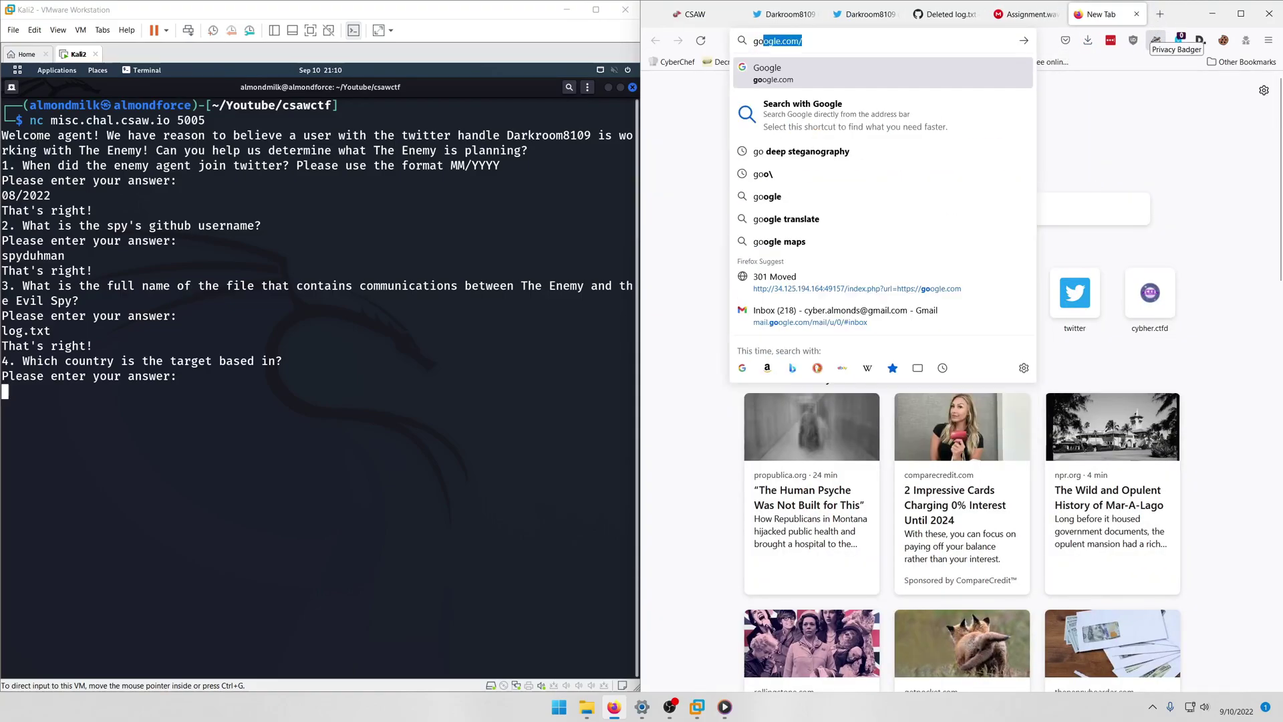
pyautogui.press('BackSpace')
pyautogui.press('BackSpace')
pyautogui.press('BackSpace')
pyautogui.write('online ')
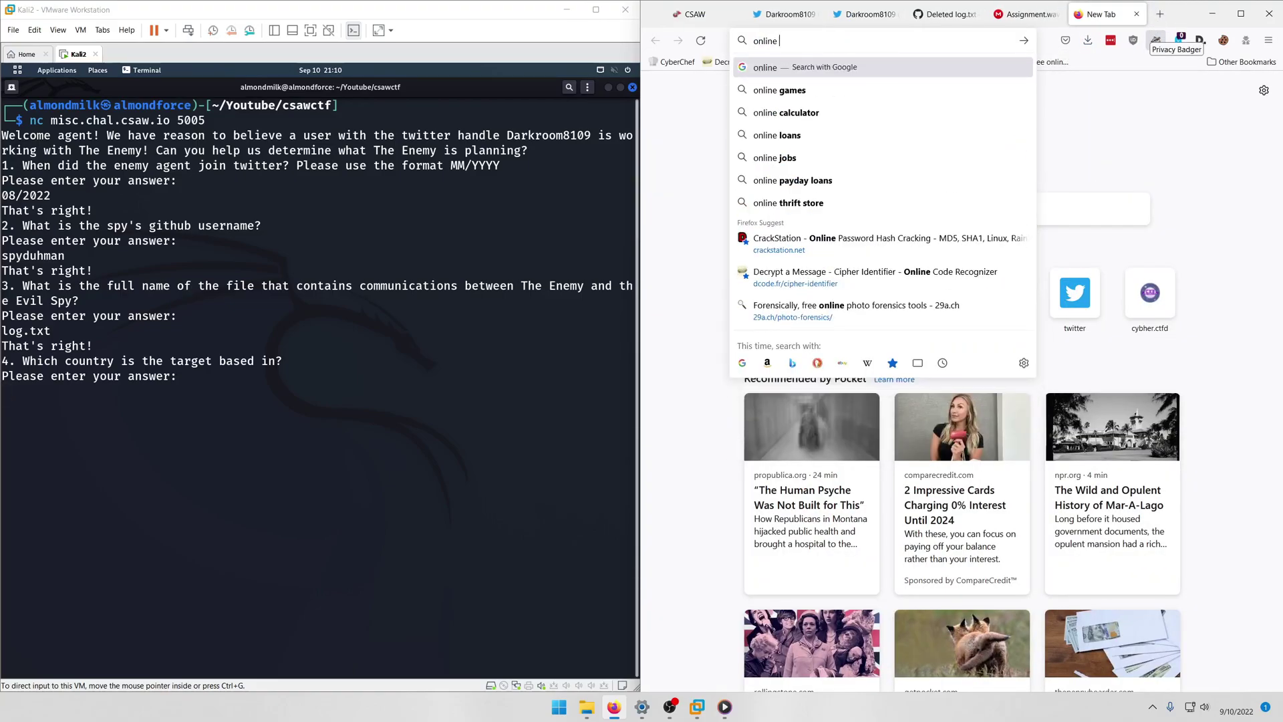
pyautogui.write('morse audio de')
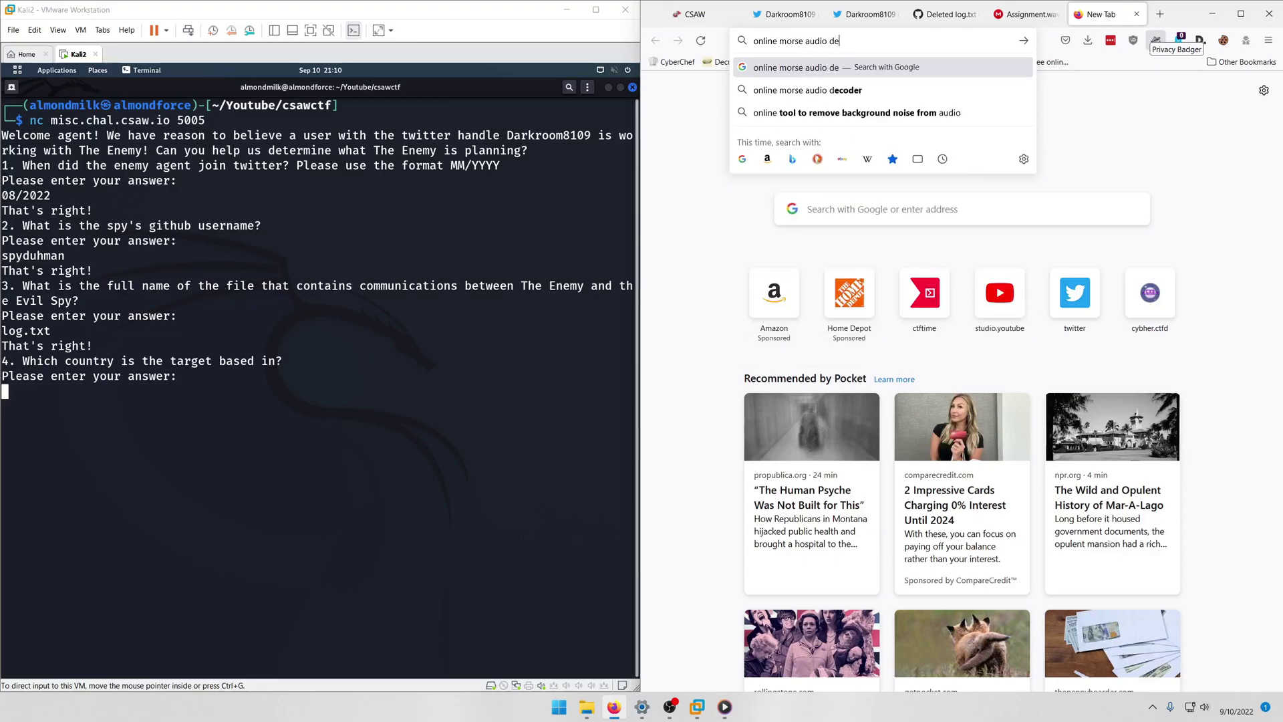
pyautogui.write('coder')
pyautogui.press('Return')
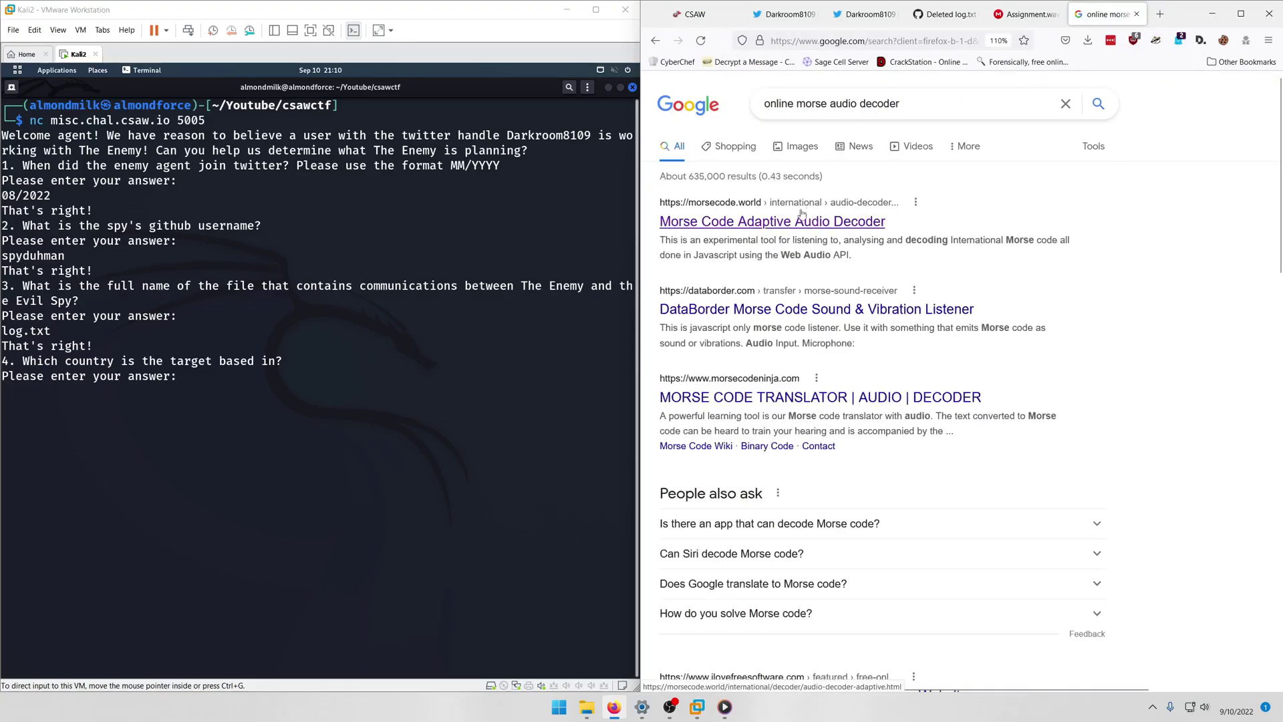
# Upload Assignment.wav to the Morse Code Adaptive Audio Decoder and play it for decoding
pyautogui.click(796, 223)
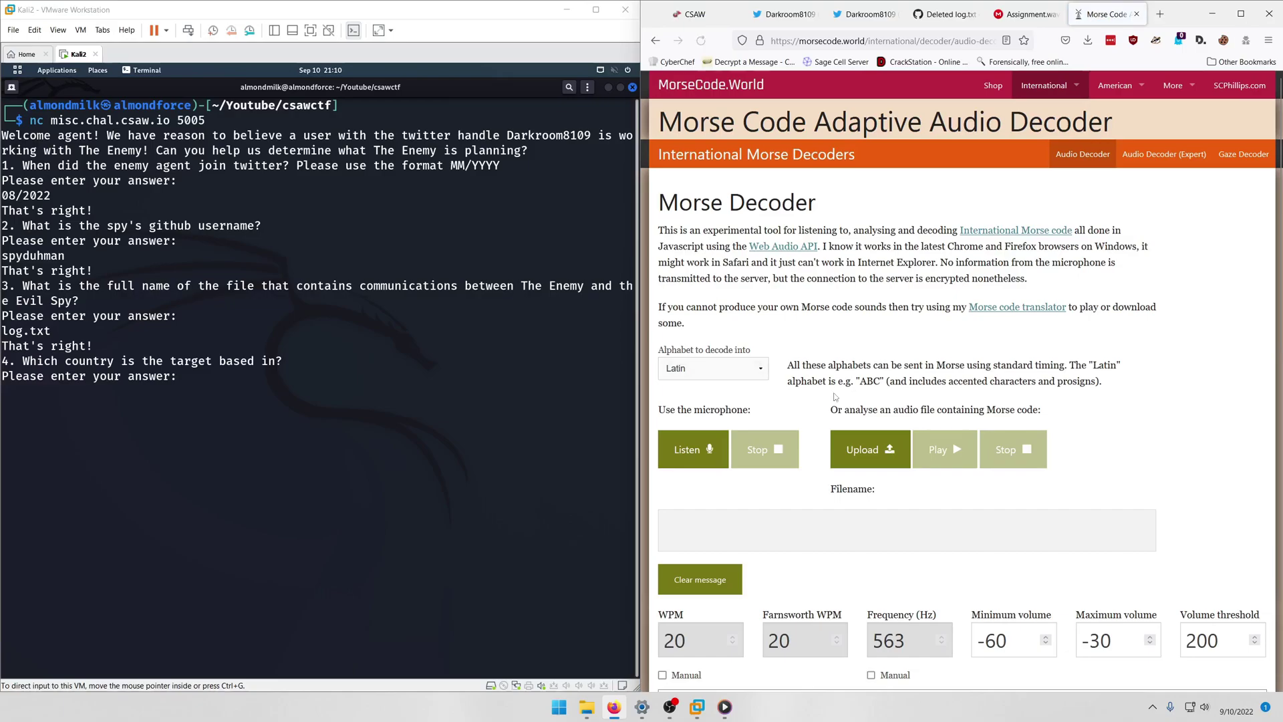
pyautogui.click(865, 449)
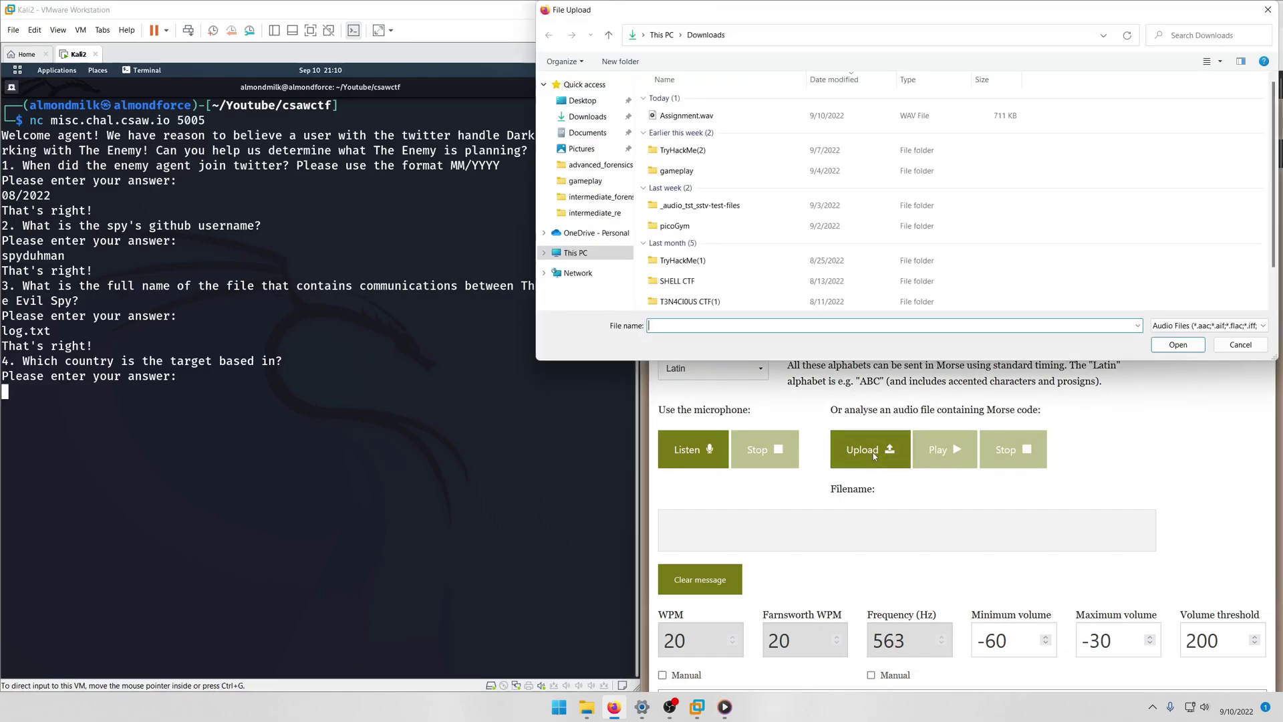
pyautogui.doubleClick(688, 116)
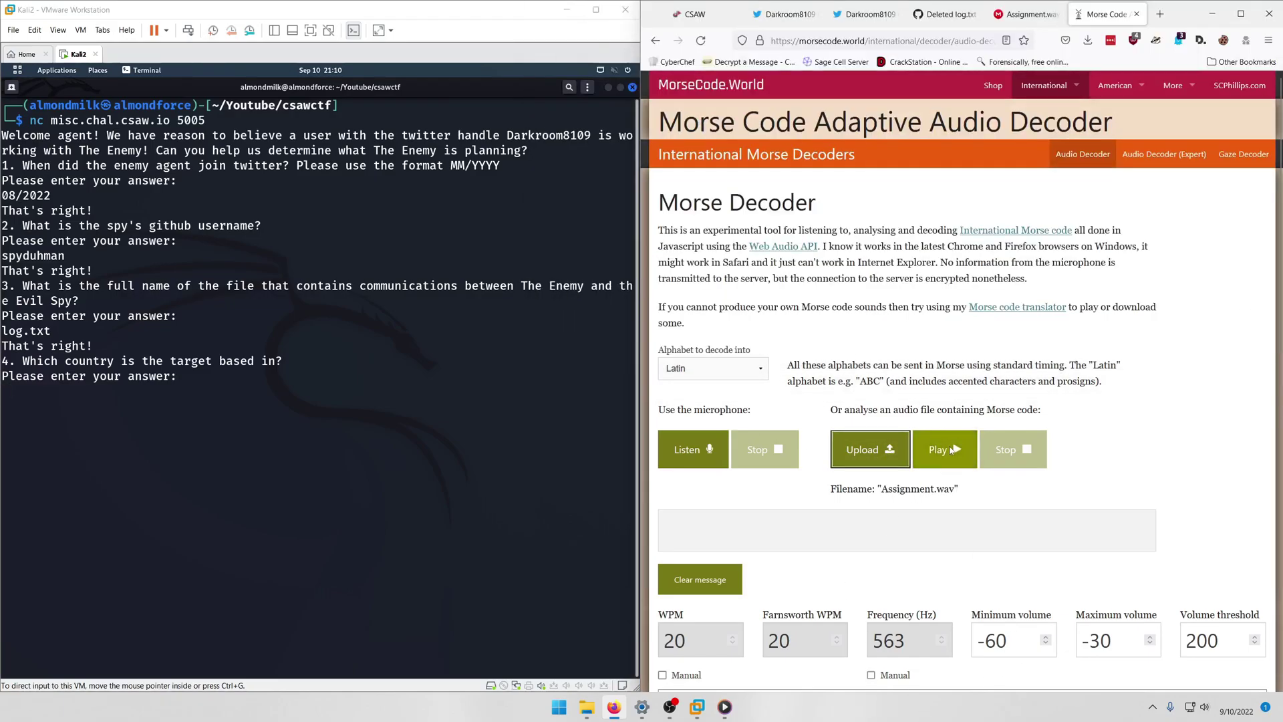
pyautogui.click(952, 450)
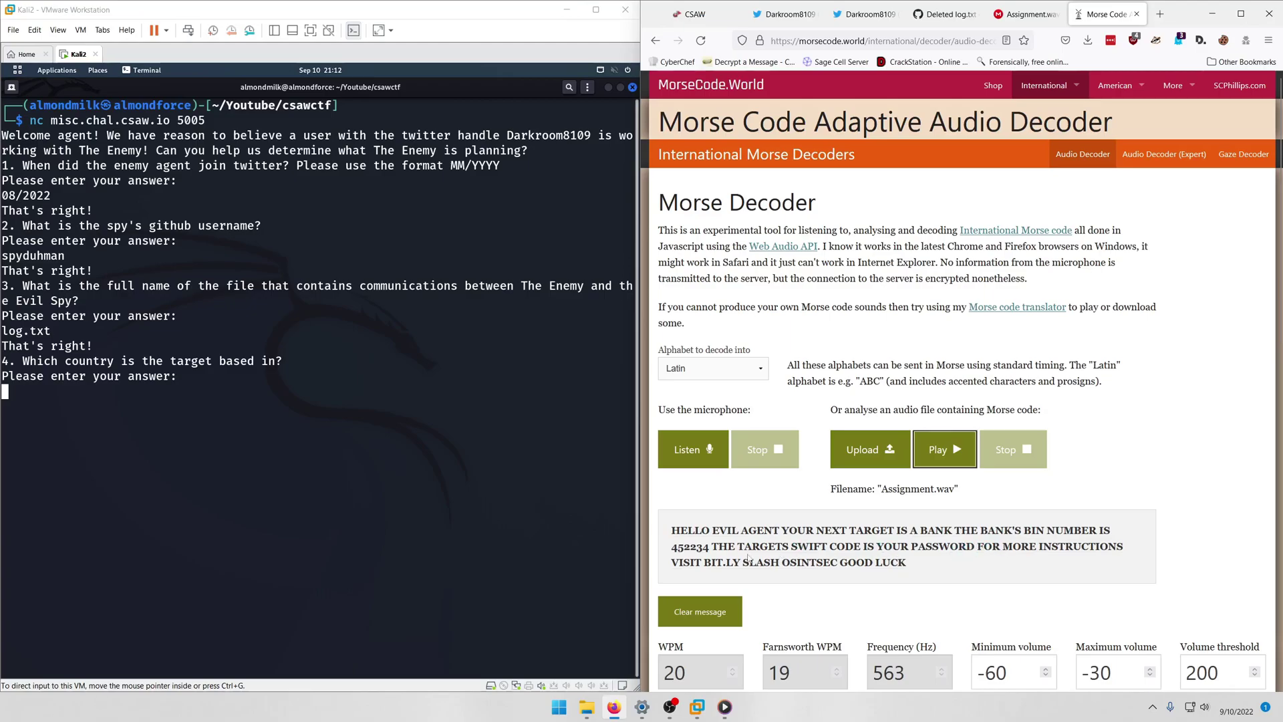
# Copy BIN 452234 and search Google for 'bank bin number lookup'
pyautogui.moveTo(679, 552); pyautogui.dragTo(708, 556)
pyautogui.rightClick(705, 565)
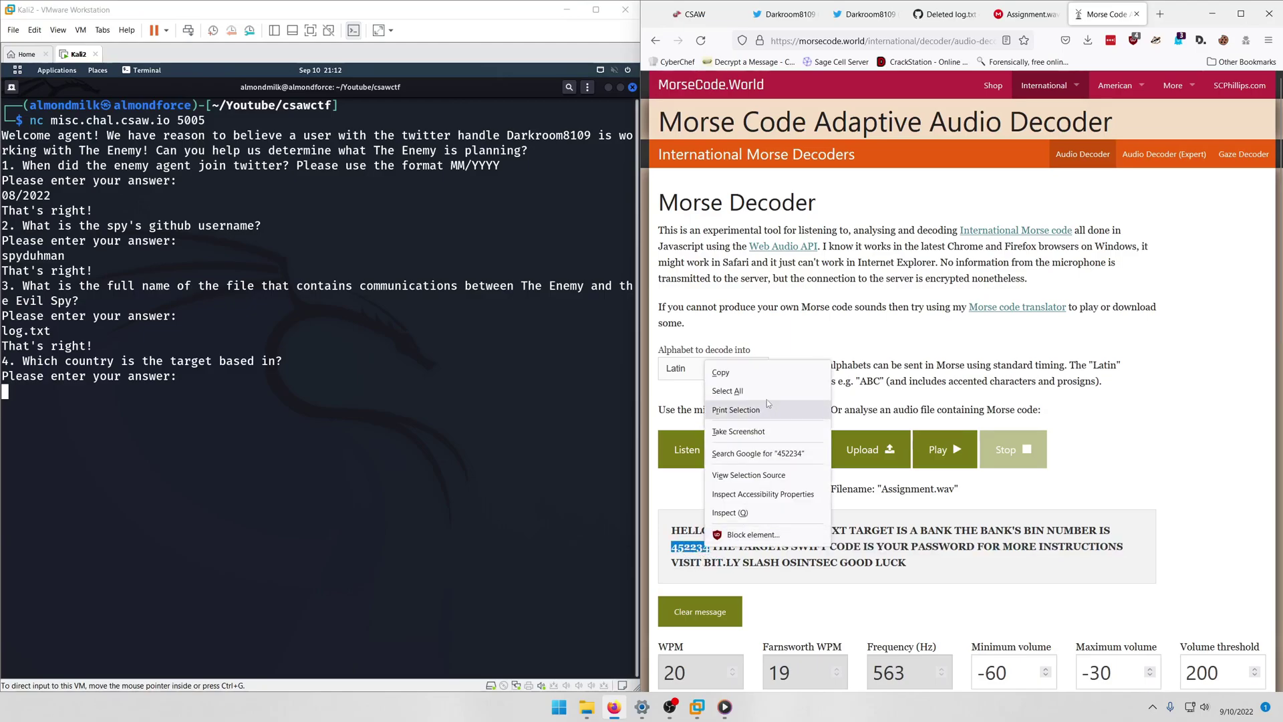
pyautogui.click(728, 372)
pyautogui.click(1159, 14)
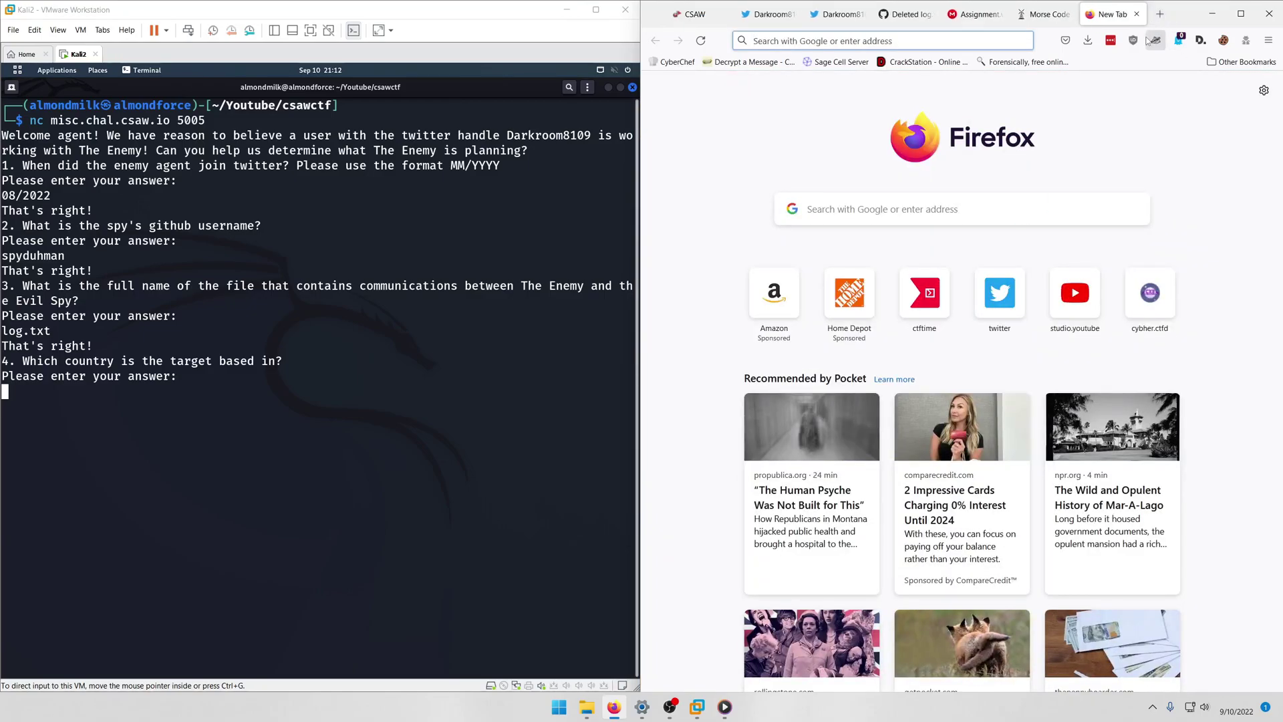
pyautogui.write('bank bi')
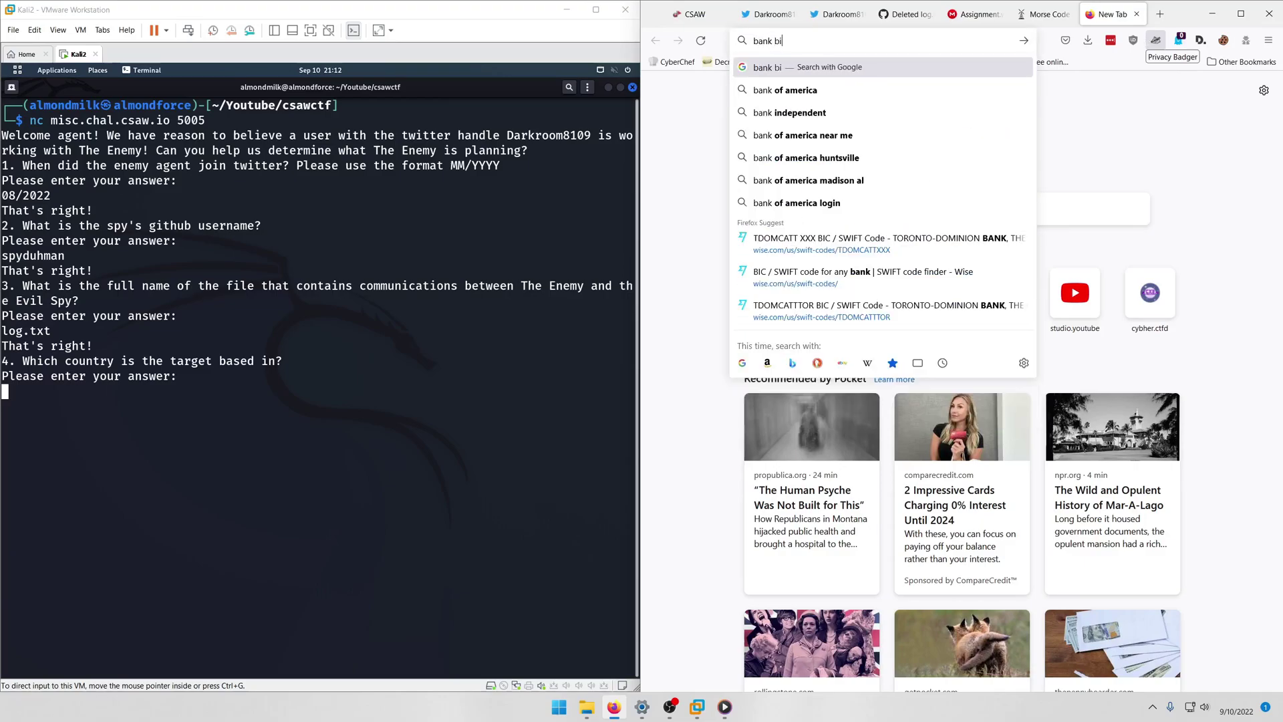
pyautogui.write('n number lookup')
pyautogui.press('Return')
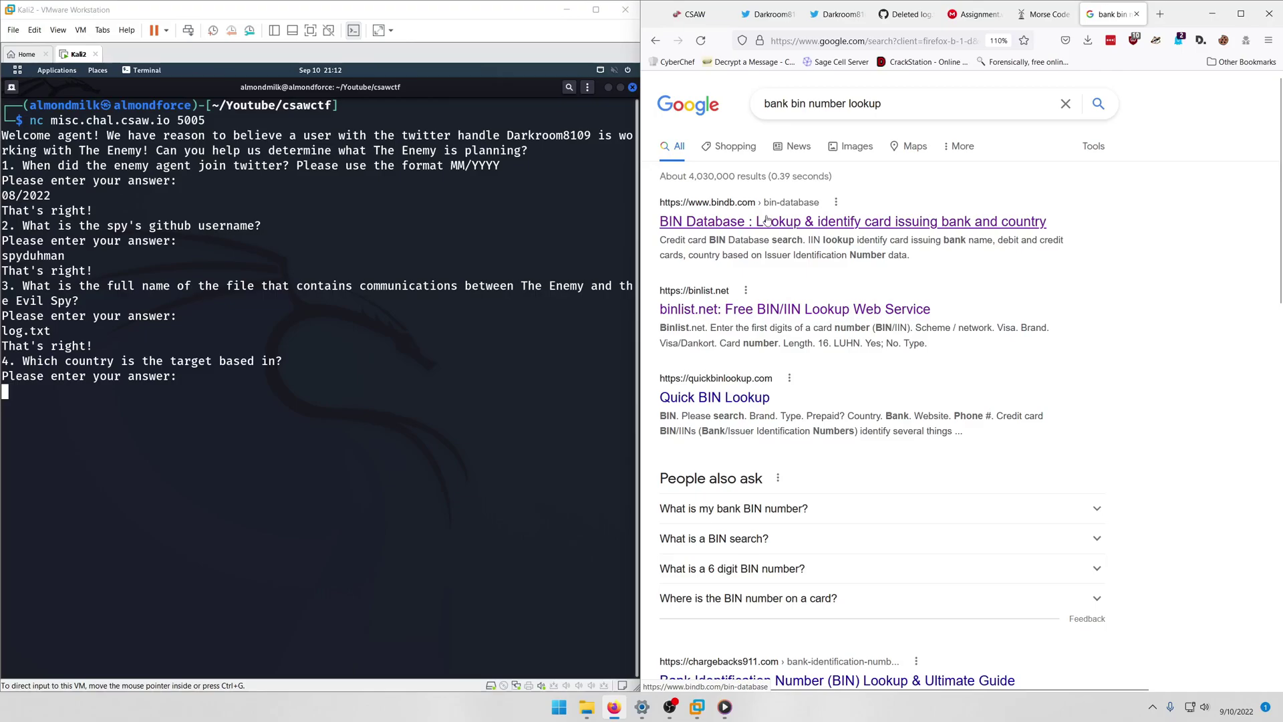
# Open BinDB and enter 452234 in the IIN/BIN field
pyautogui.click(767, 220)
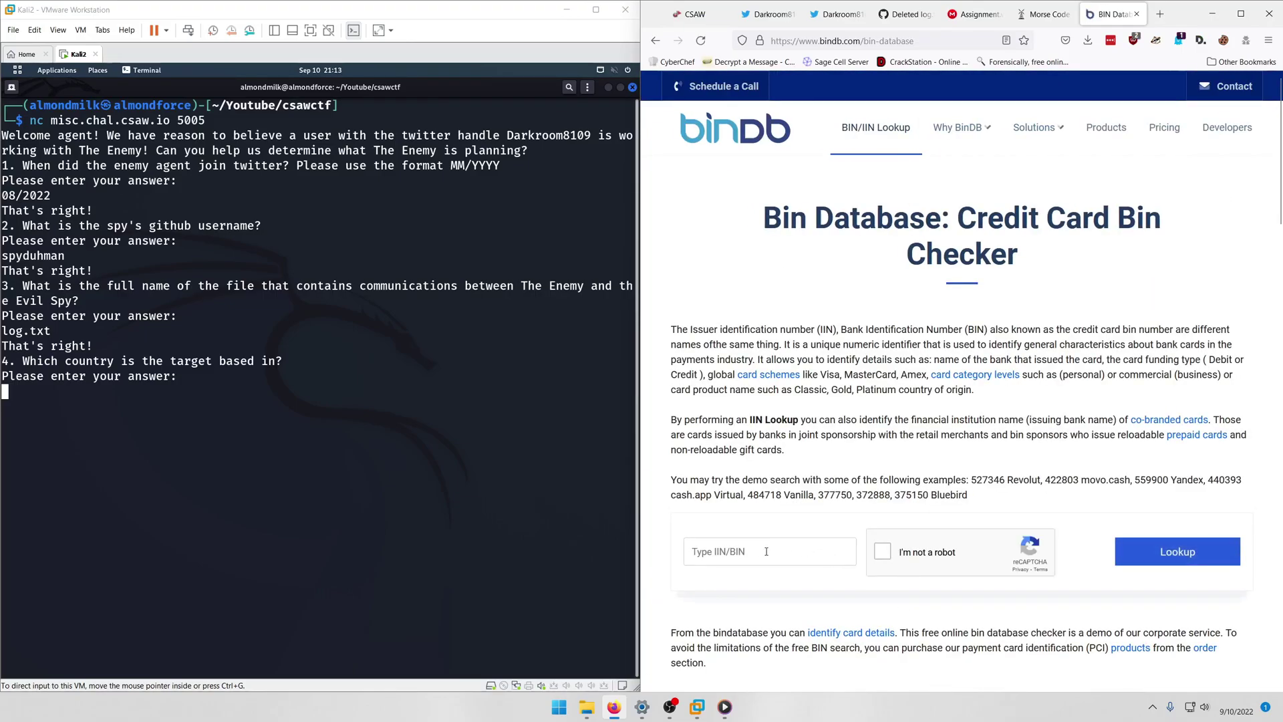
pyautogui.click(765, 552)
pyautogui.write('452234')
# Solve the boat reCAPTCHA, run the 452234 lookup, and go back after the paid-version notice
pyautogui.click(882, 551)
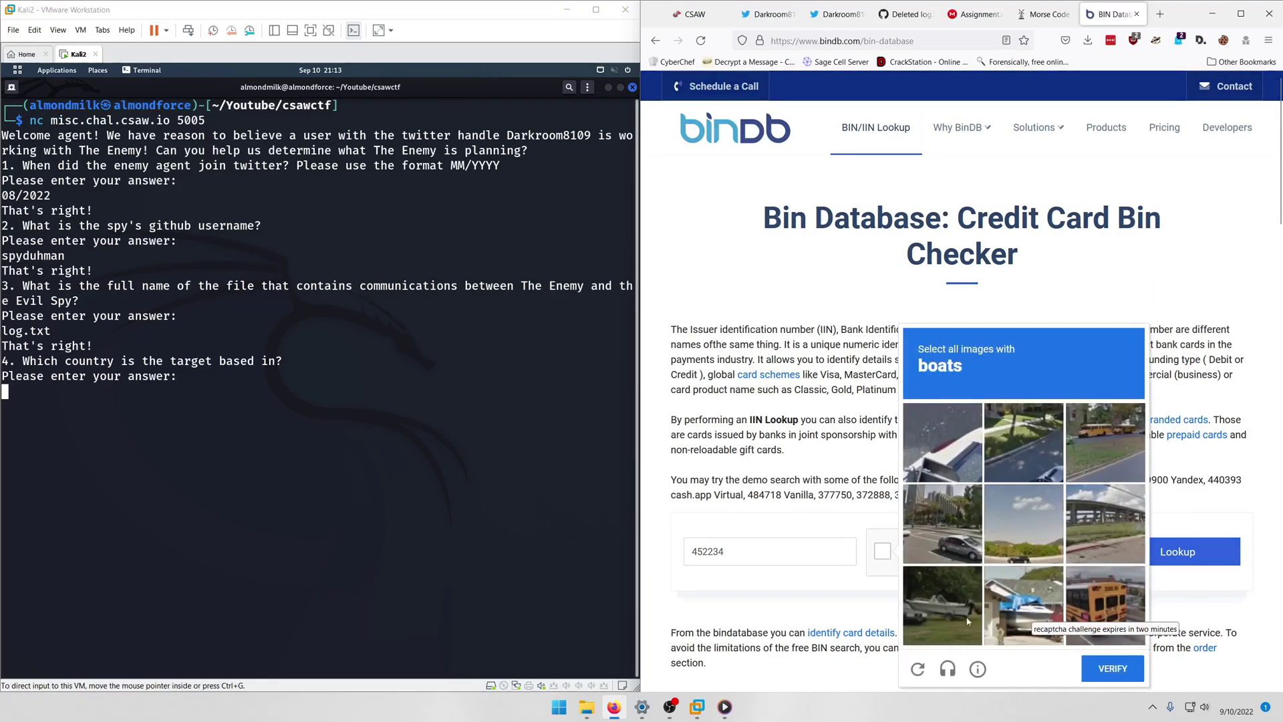
pyautogui.click(940, 606)
pyautogui.click(1013, 574)
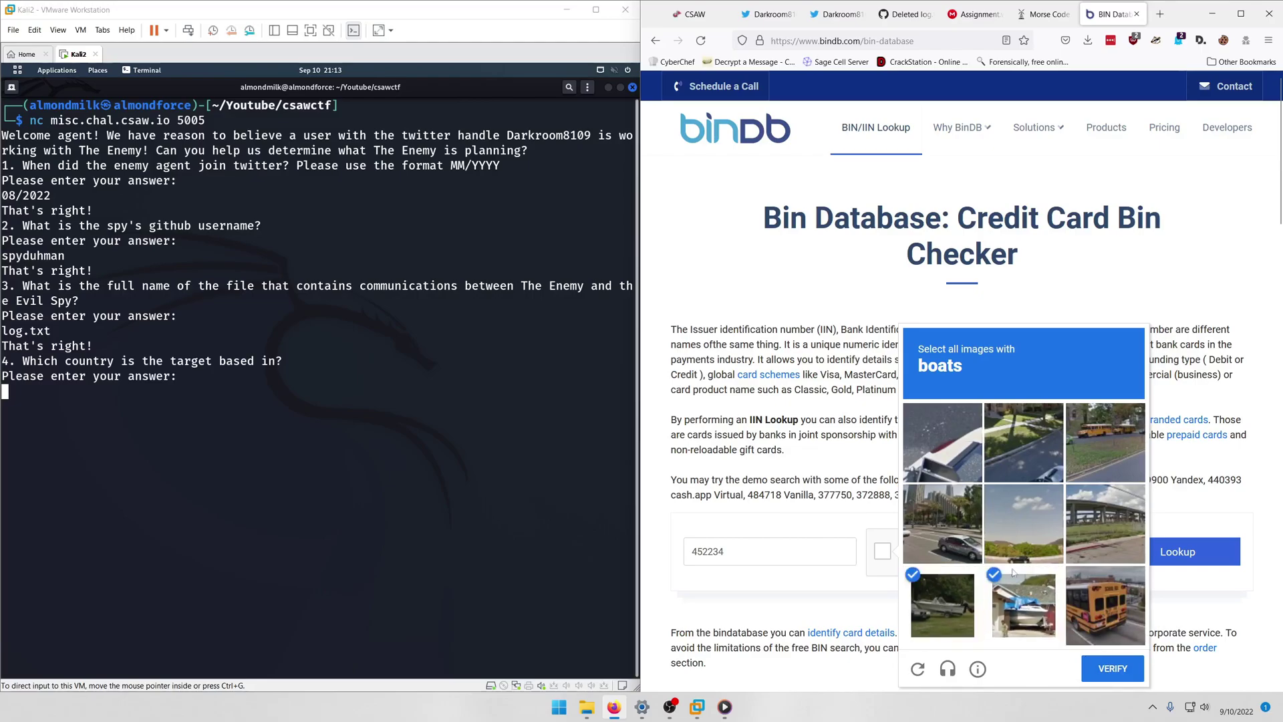
pyautogui.scroll(-1, 1049, 560)
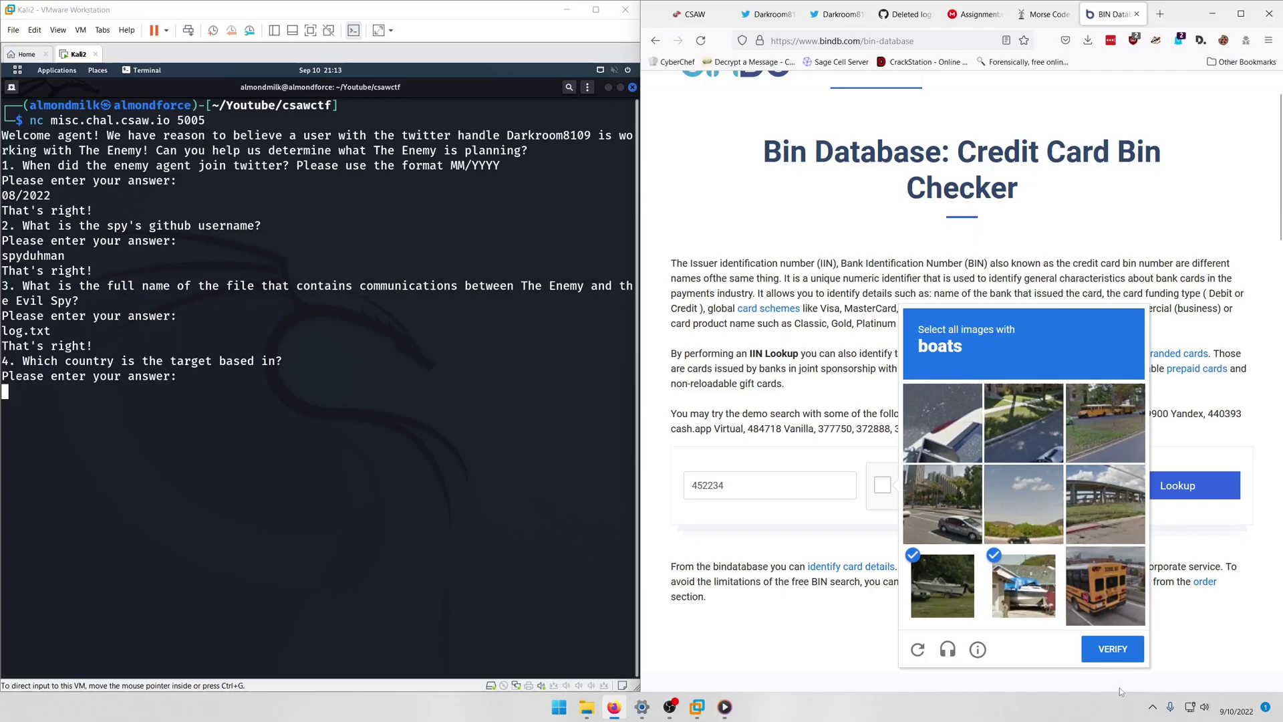
pyautogui.click(1126, 656)
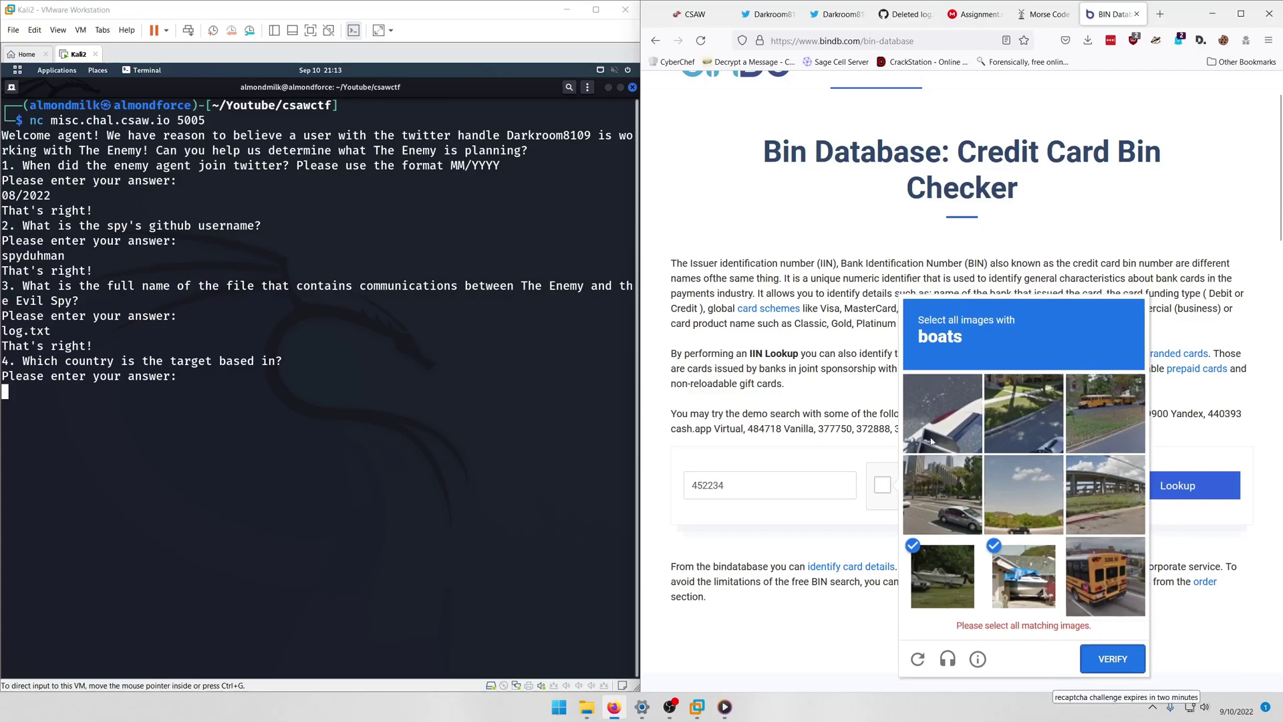
pyautogui.click(927, 406)
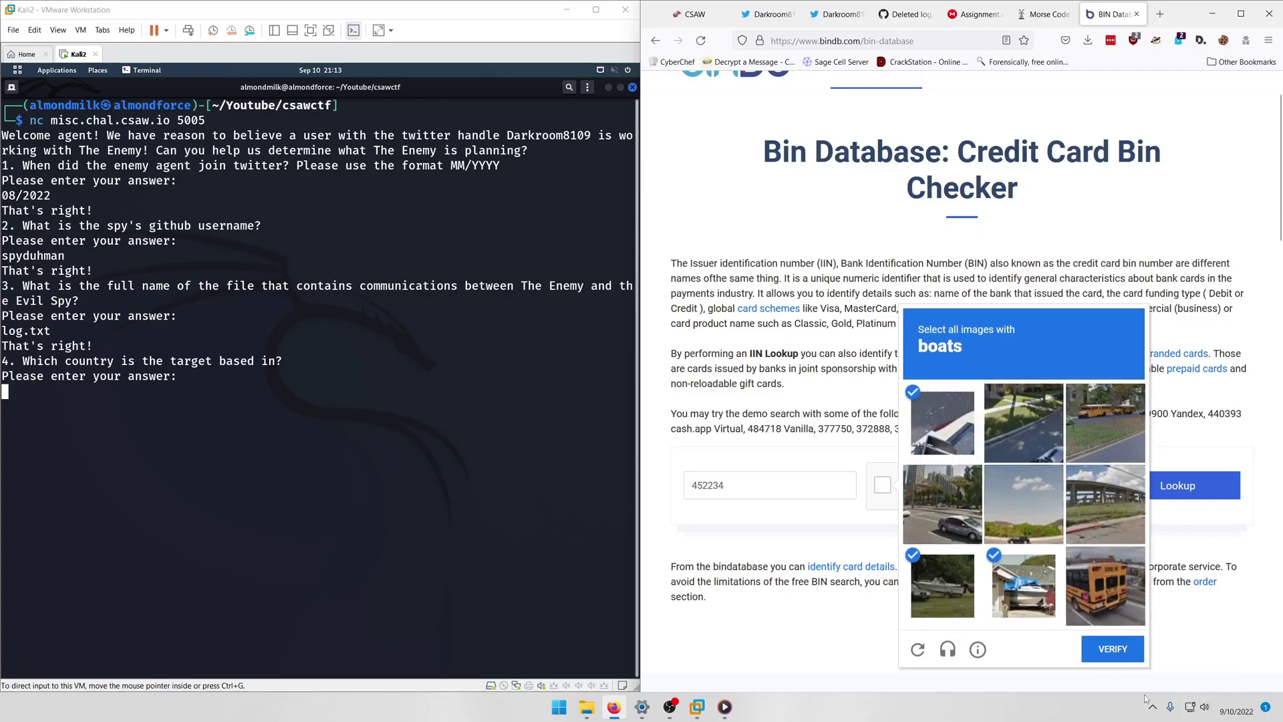
pyautogui.click(1117, 667)
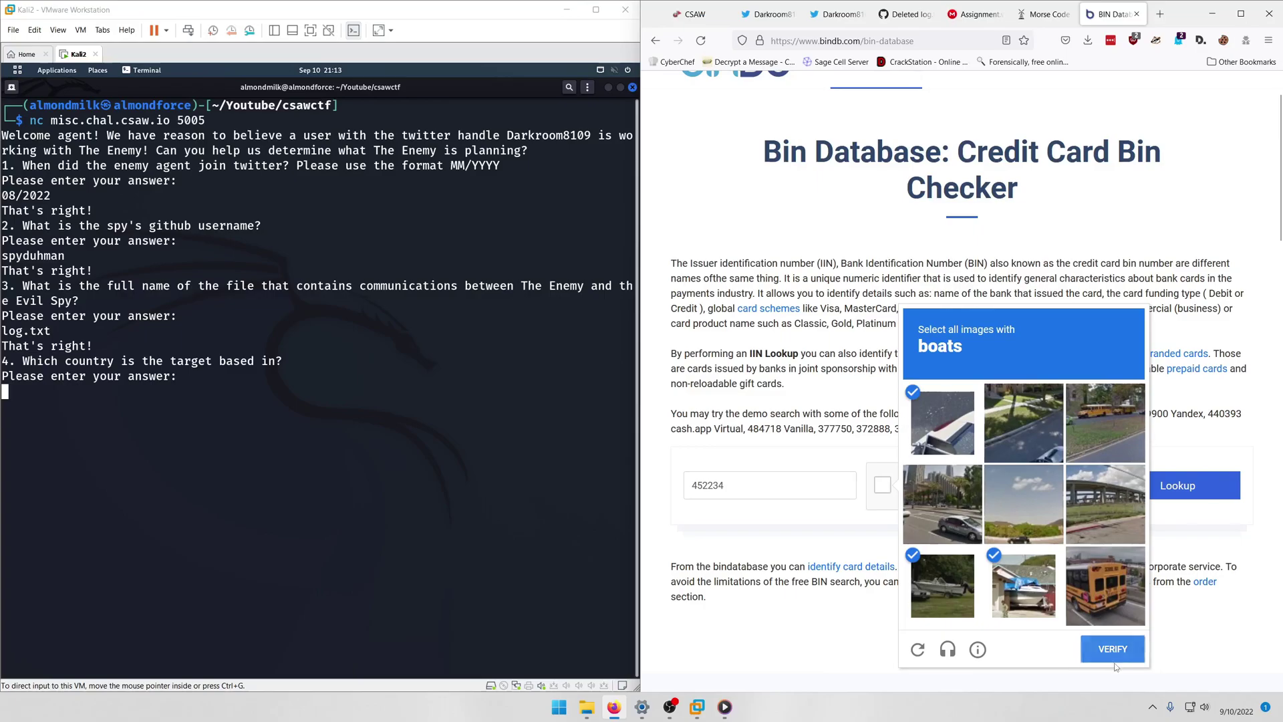
pyautogui.click(1171, 483)
pyautogui.scroll(-2, 777, 421)
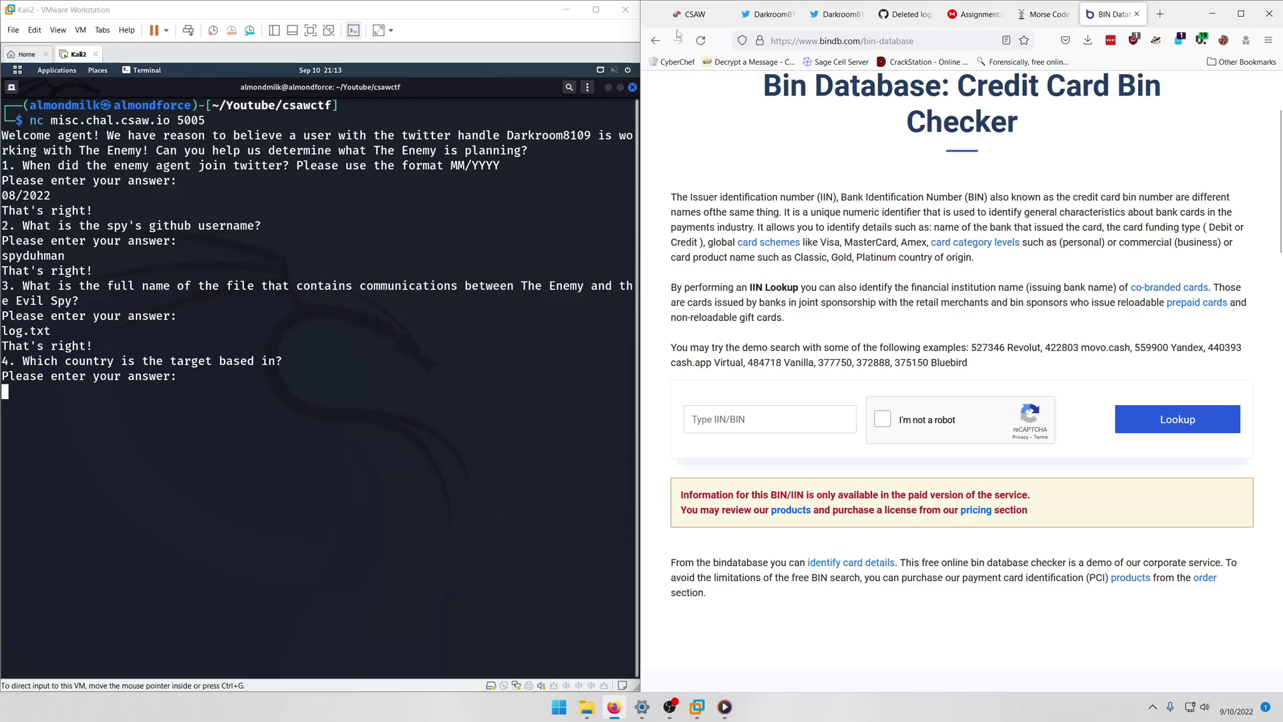
pyautogui.click(654, 40)
# Look up BIN 452234 on binlist.net, showing Toronto-Dominion Bank in Canada
pyautogui.click(655, 40)
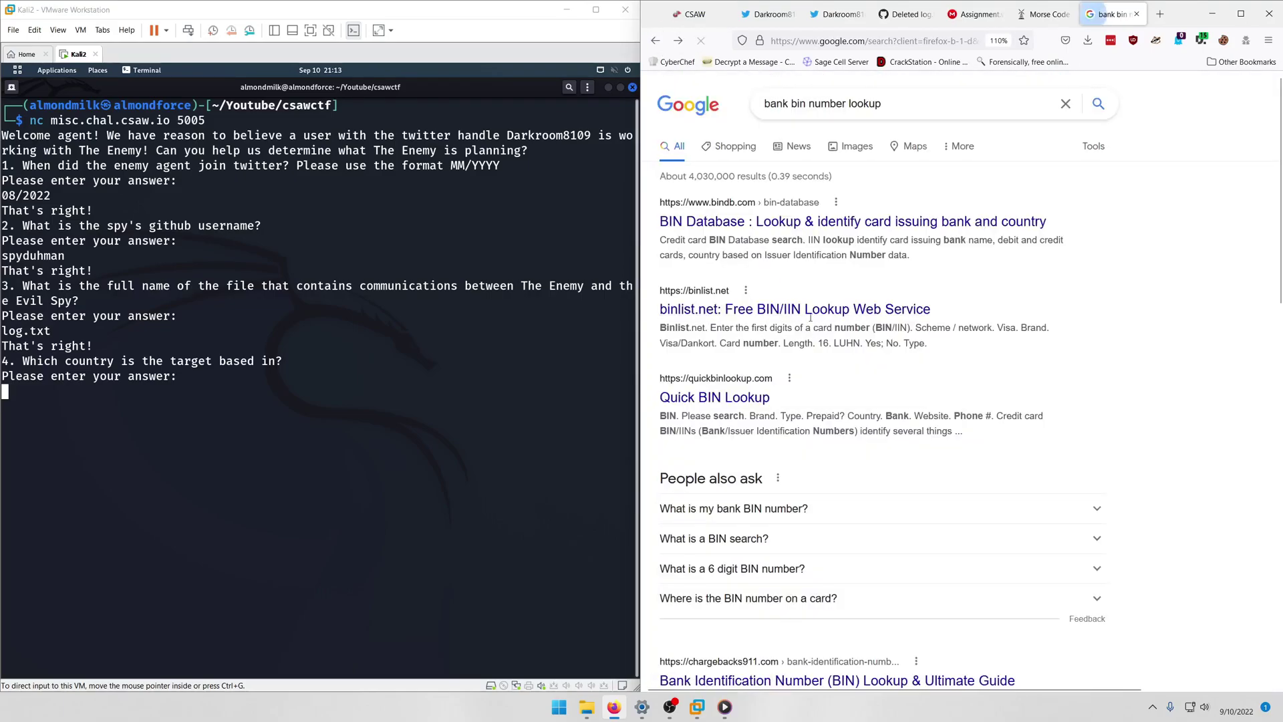
pyautogui.click(795, 311)
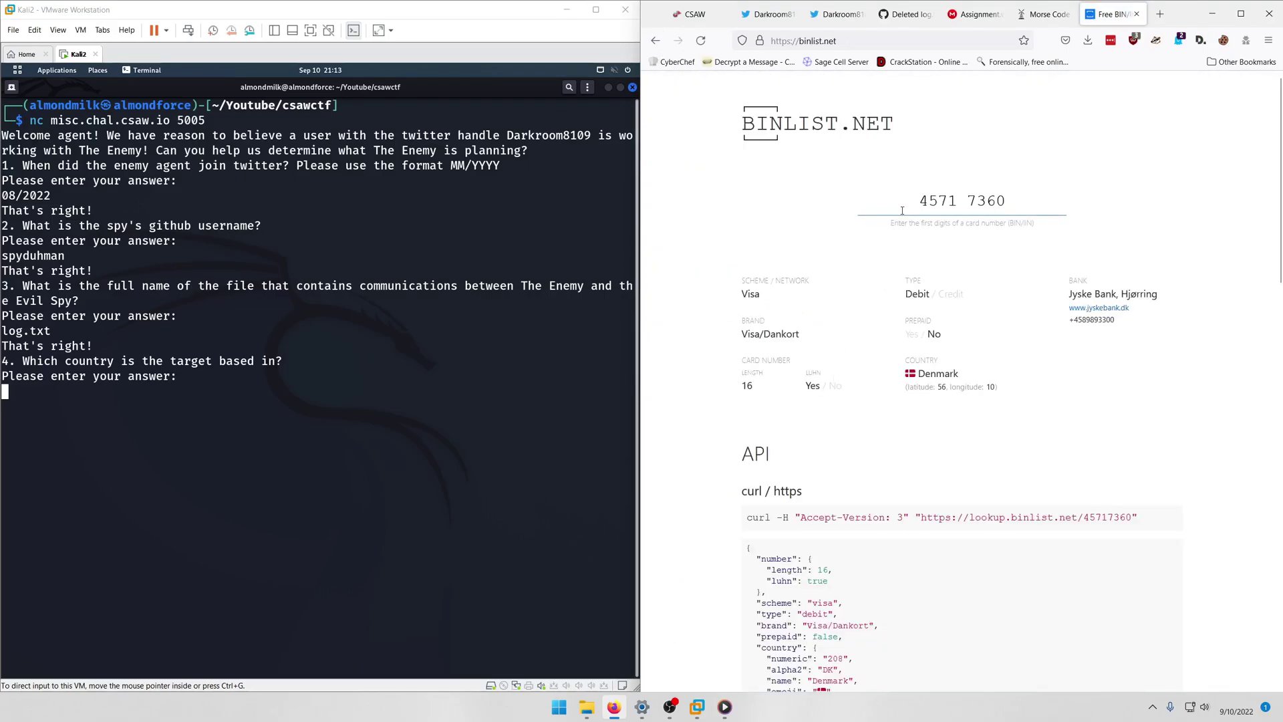
pyautogui.hotkey('ctrl', 'a')
pyautogui.write('452234')
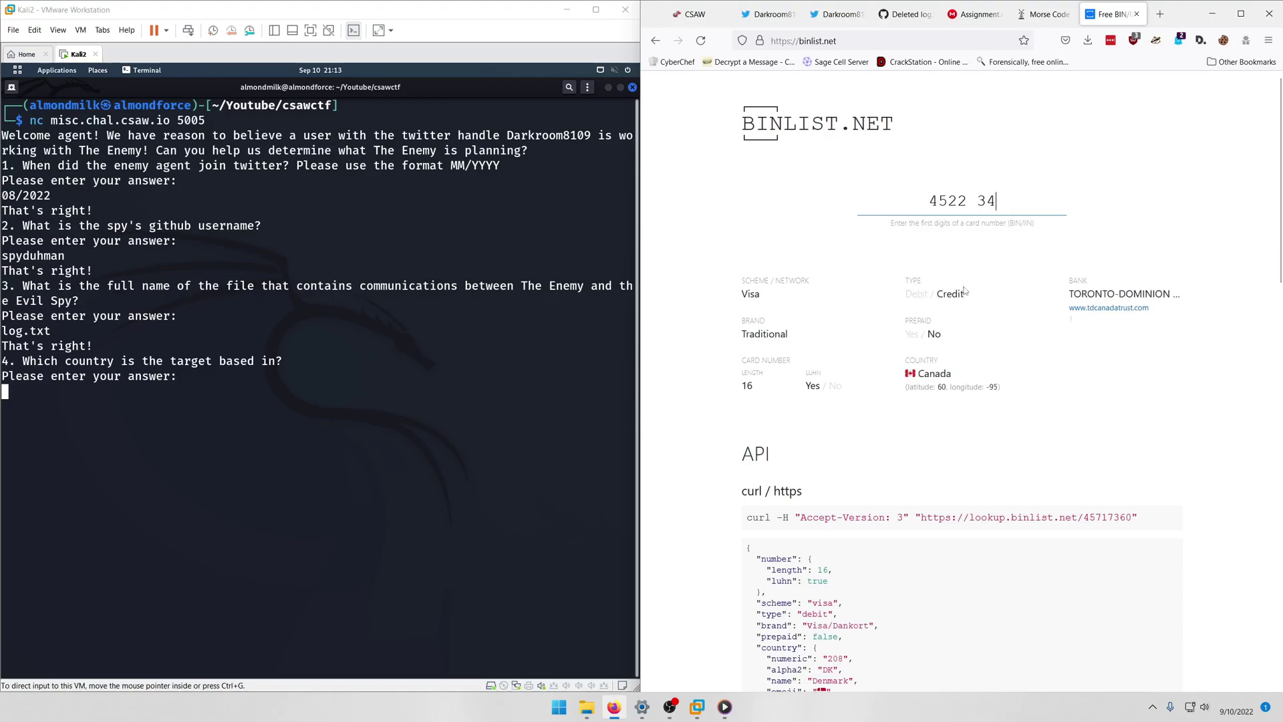
pyautogui.tripleClick(1104, 293)
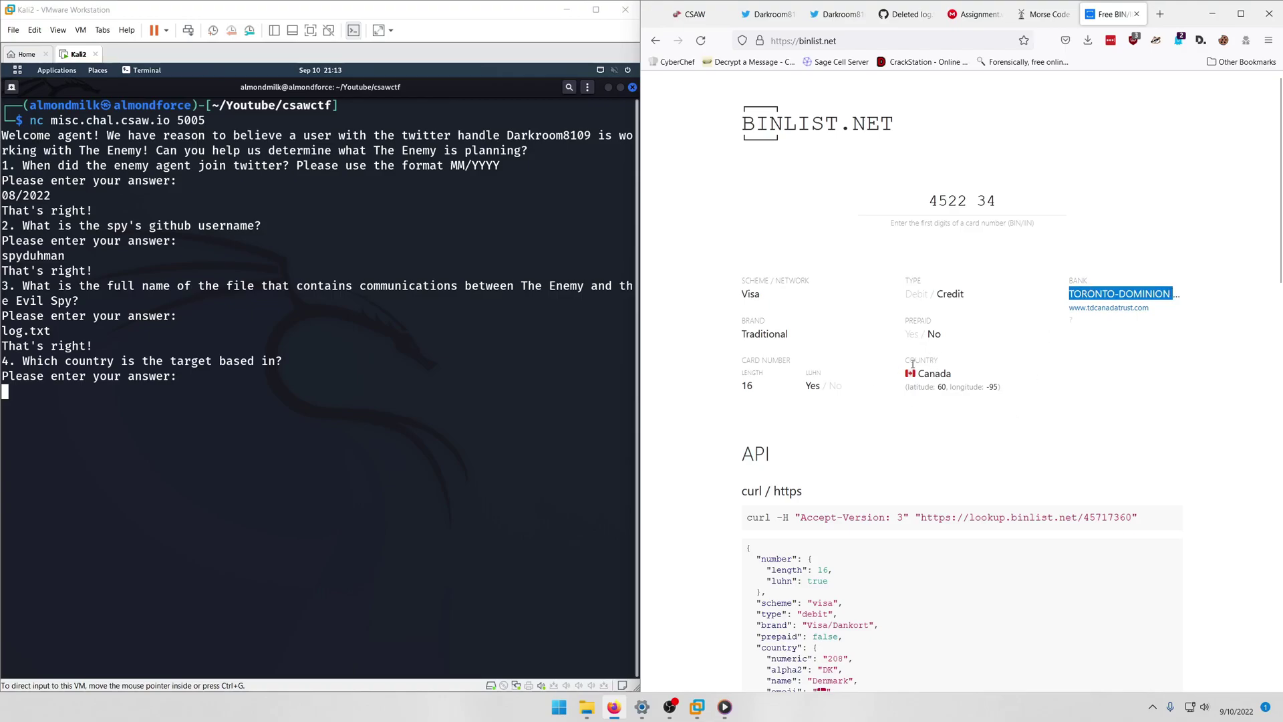
# Answer Canada as the target's country in the quiz
pyautogui.click(194, 438)
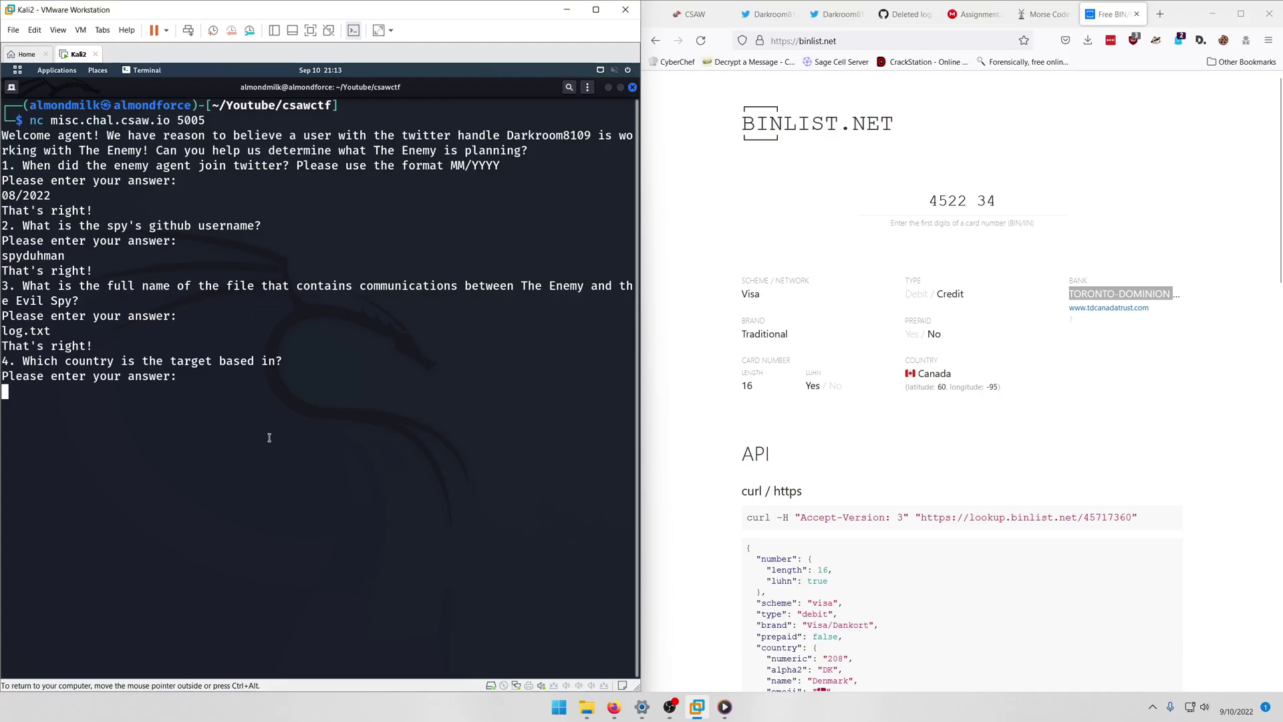
pyautogui.write('Canada')
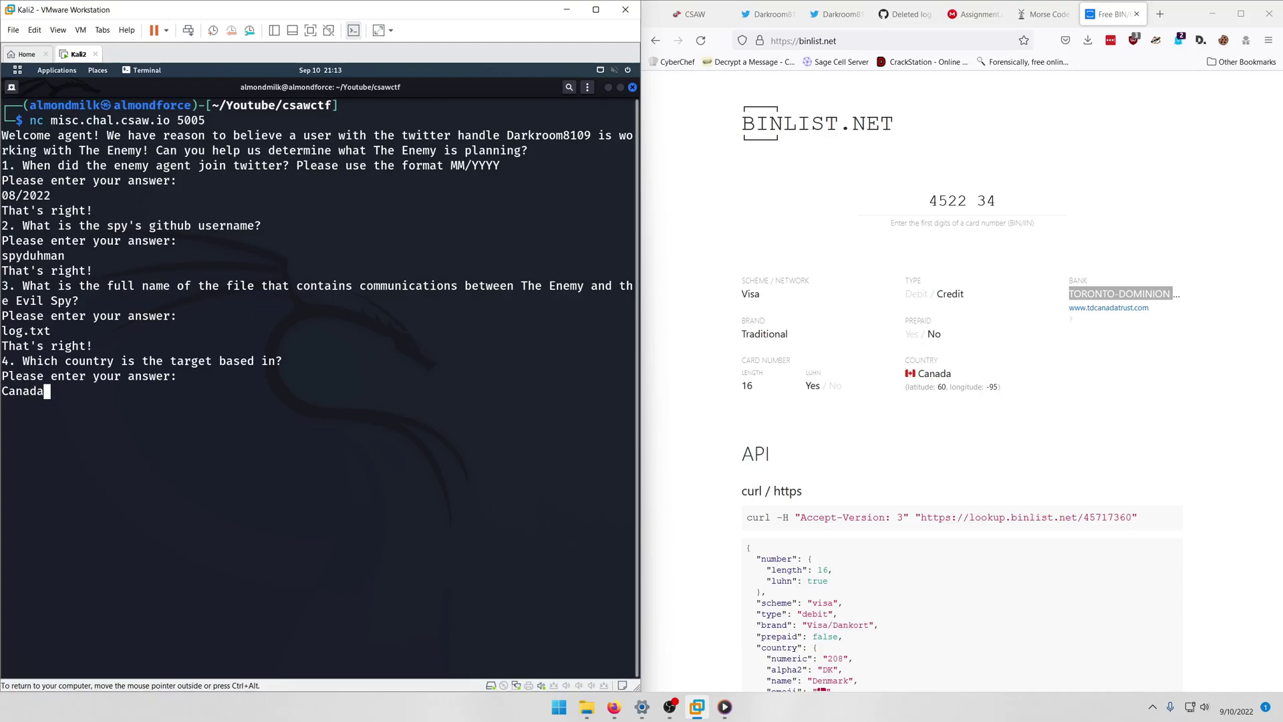
pyautogui.press('Return')
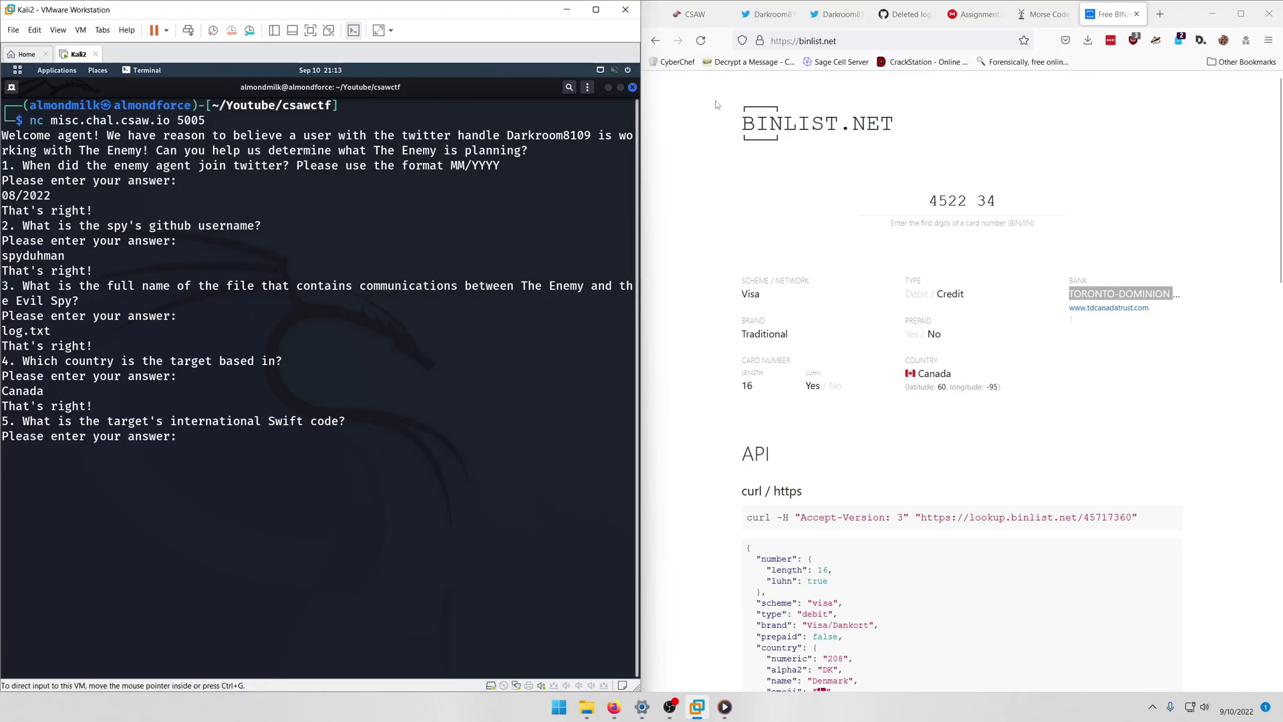
# Search Google for a SWIFT code lookup and open Wise's SWIFT/BIC codes page
pyautogui.click(655, 41)
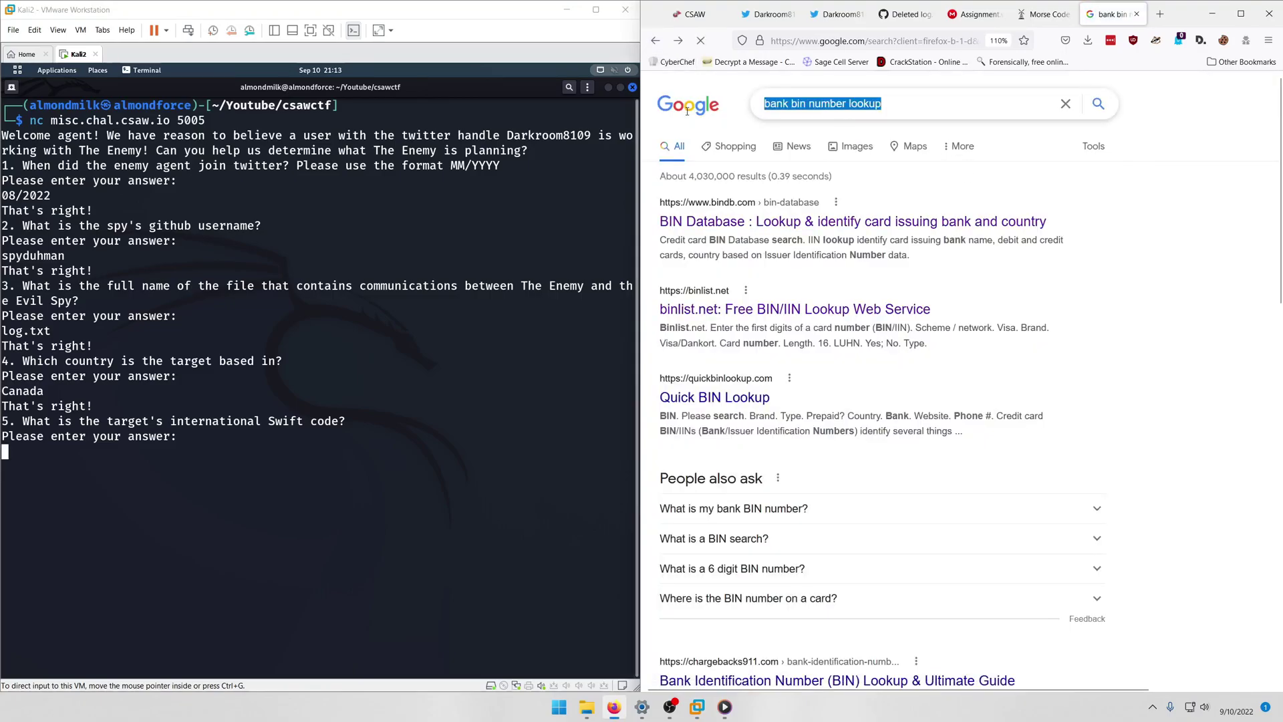
pyautogui.write('swift')
pyautogui.press('BackSpace')
pyautogui.press('BackSpace')
pyautogui.press('BackSpace')
pyautogui.press('BackSpace')
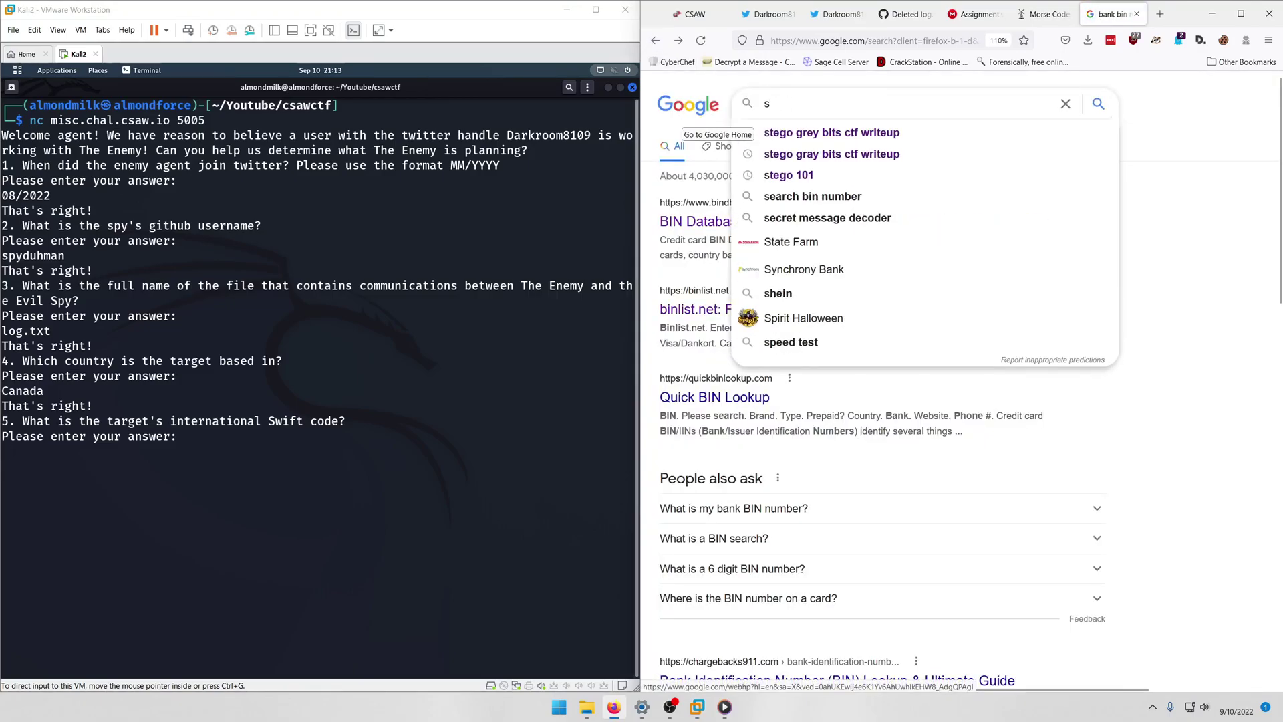
pyautogui.write('wift')
pyautogui.press('Down')
pyautogui.press('Return')
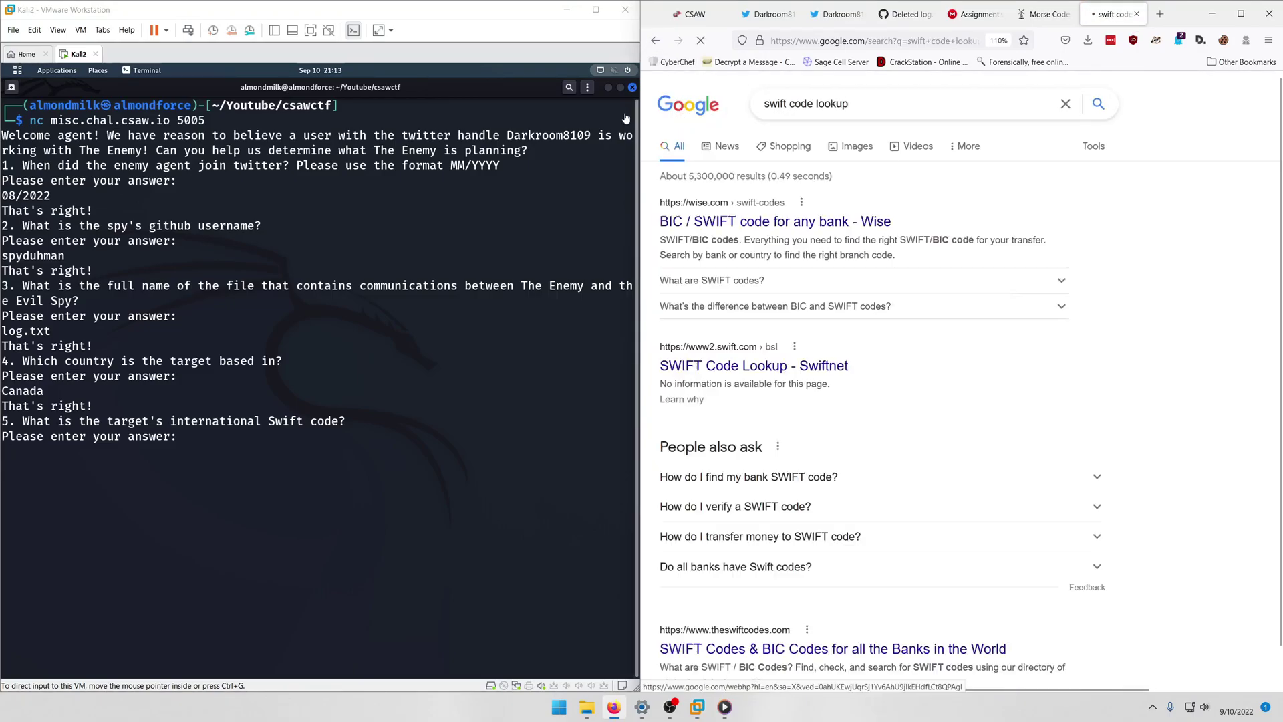
pyautogui.click(759, 229)
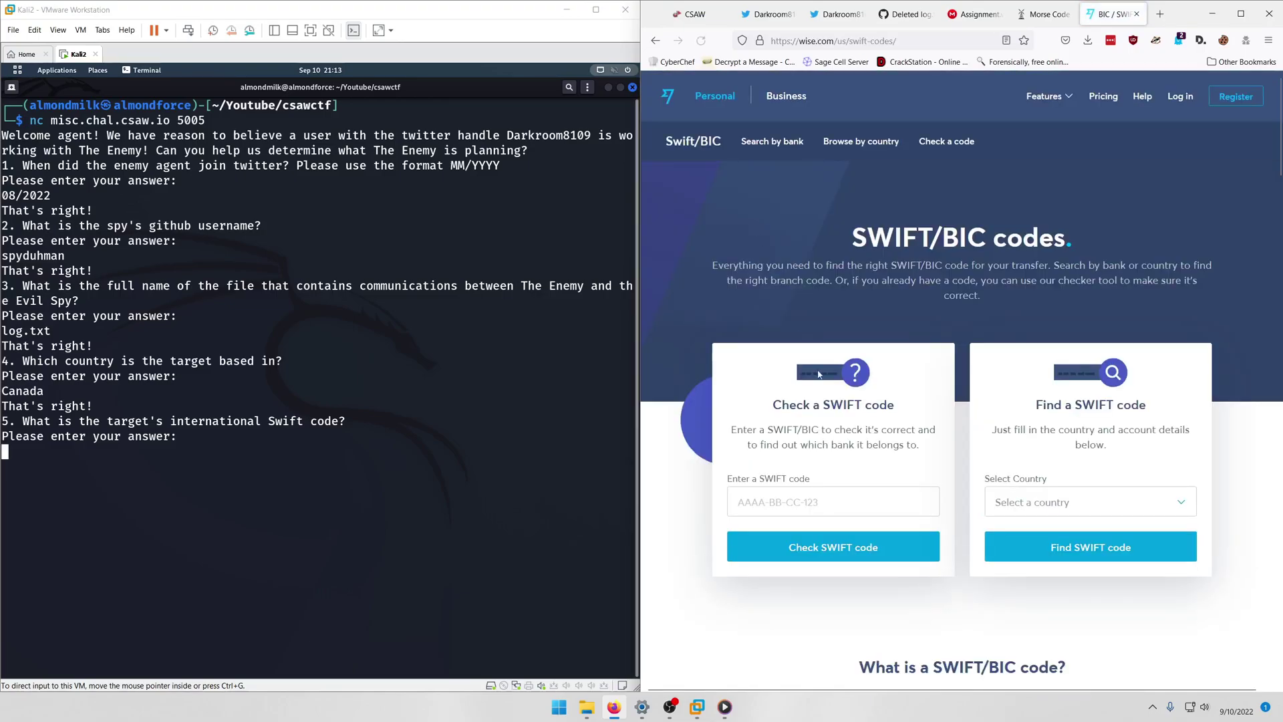
# Look up SWIFT codes for Canada, Toronto-Dominion Bank, city Toronto
pyautogui.click(1065, 499)
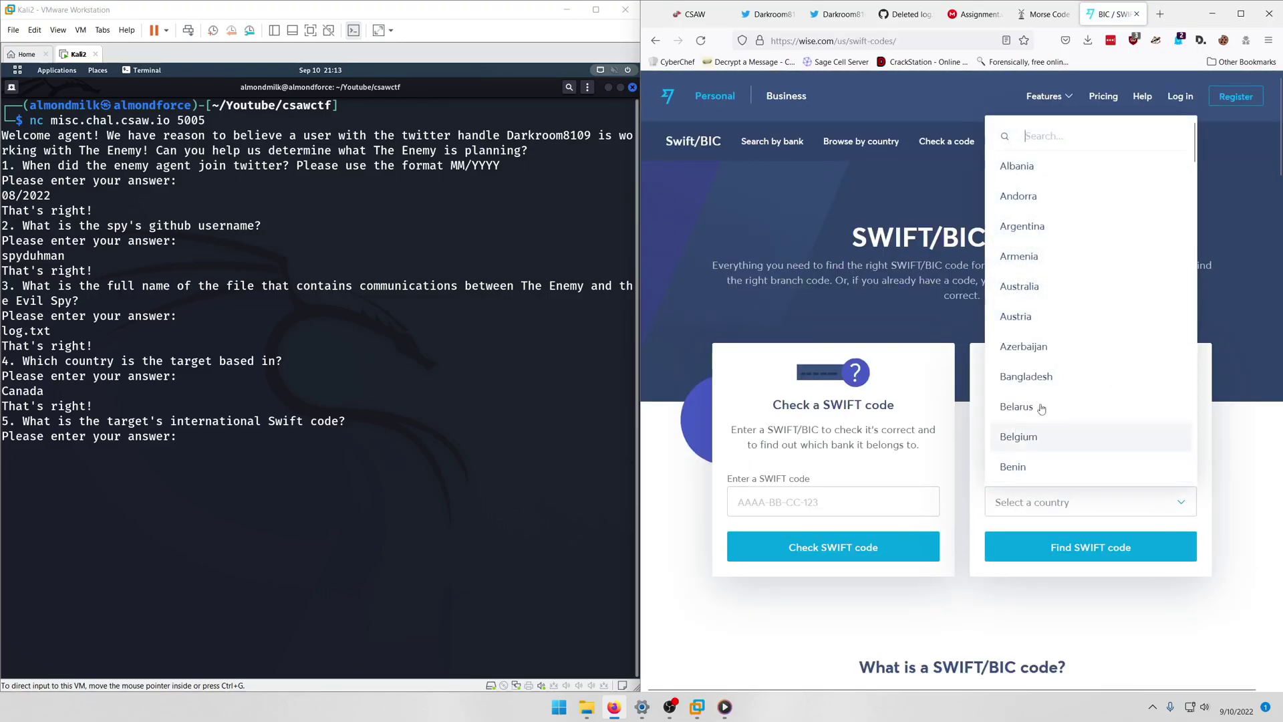
pyautogui.write('ca')
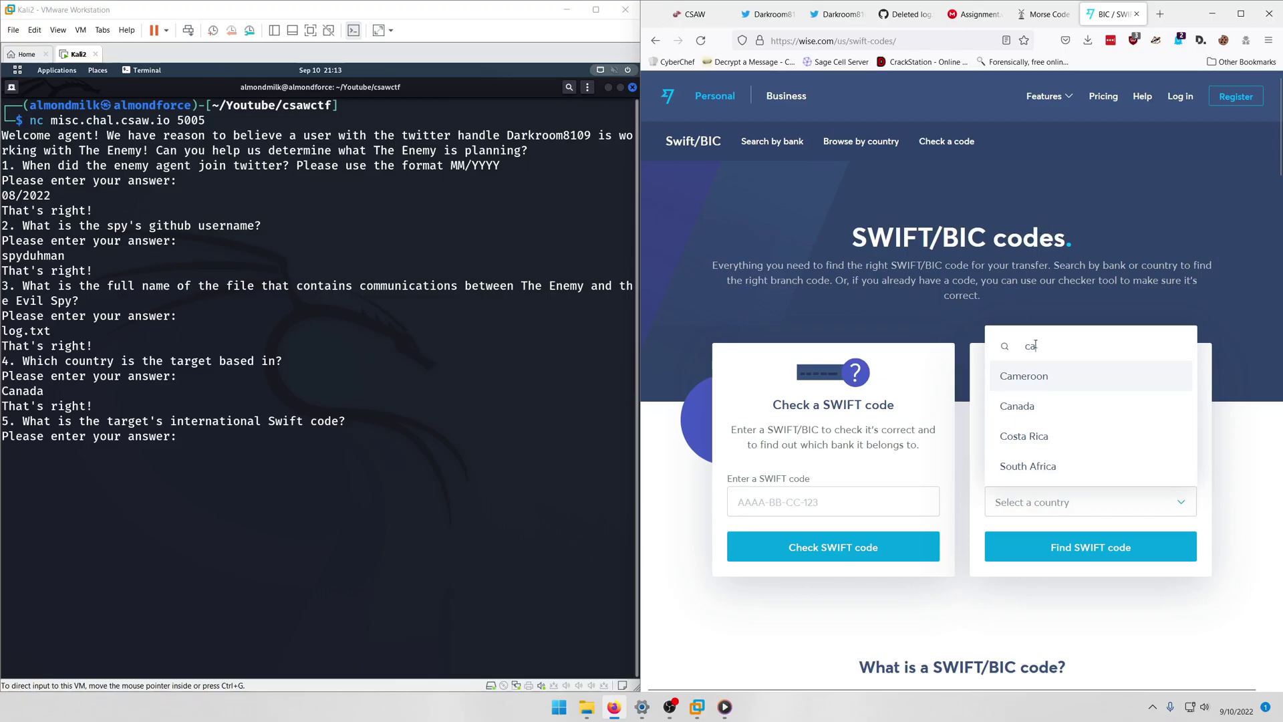
pyautogui.click(1042, 407)
pyautogui.click(1048, 562)
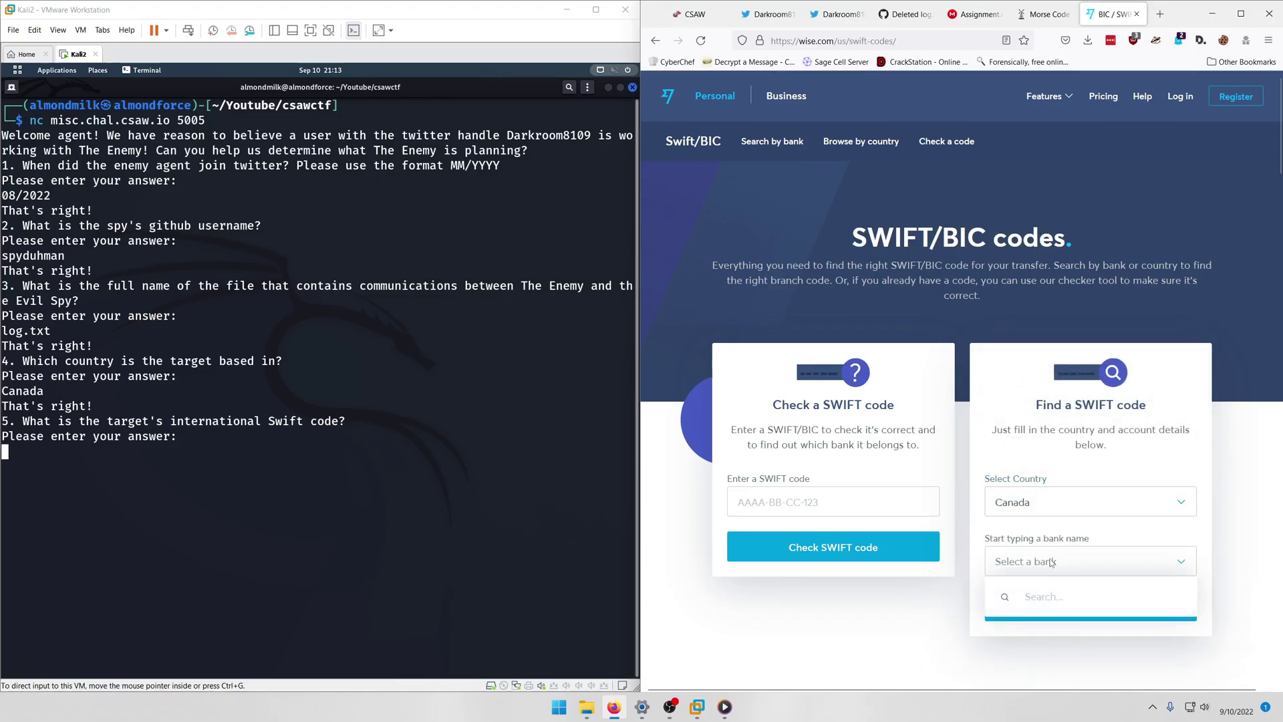
pyautogui.write('Toronto')
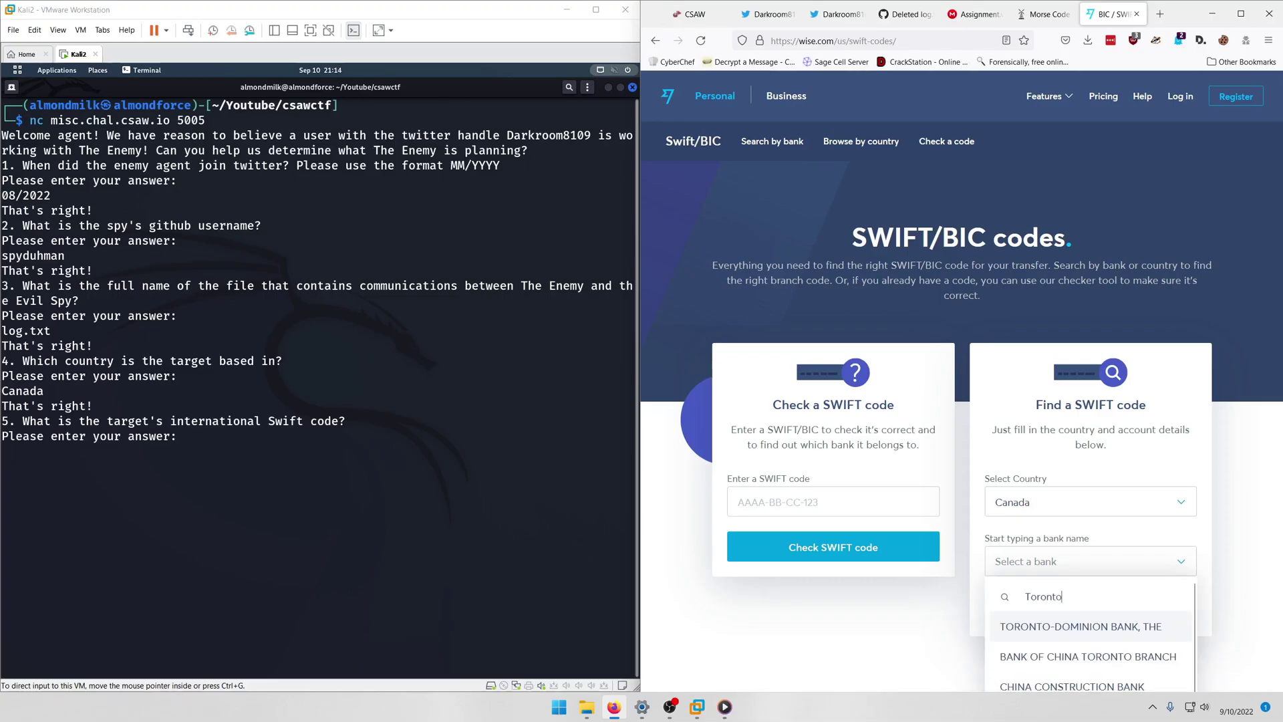
pyautogui.click(1083, 631)
pyautogui.scroll(-2, 1041, 604)
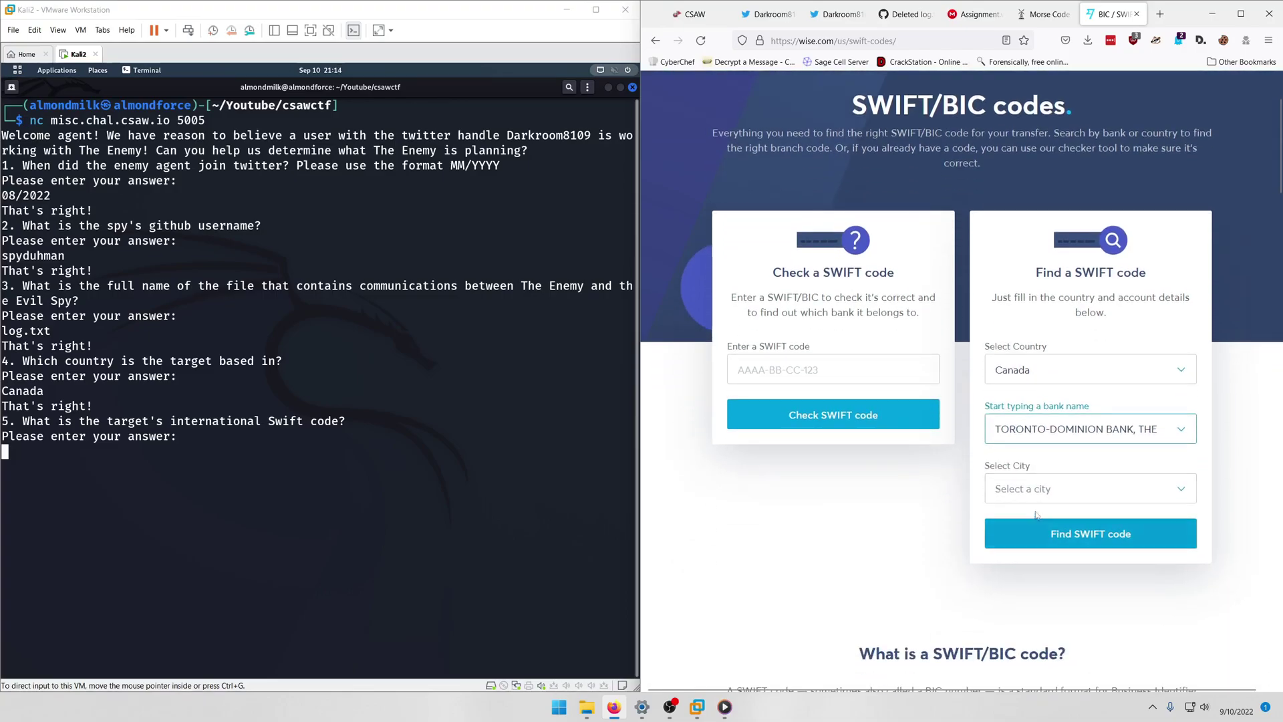
pyautogui.click(1032, 495)
pyautogui.write('t')
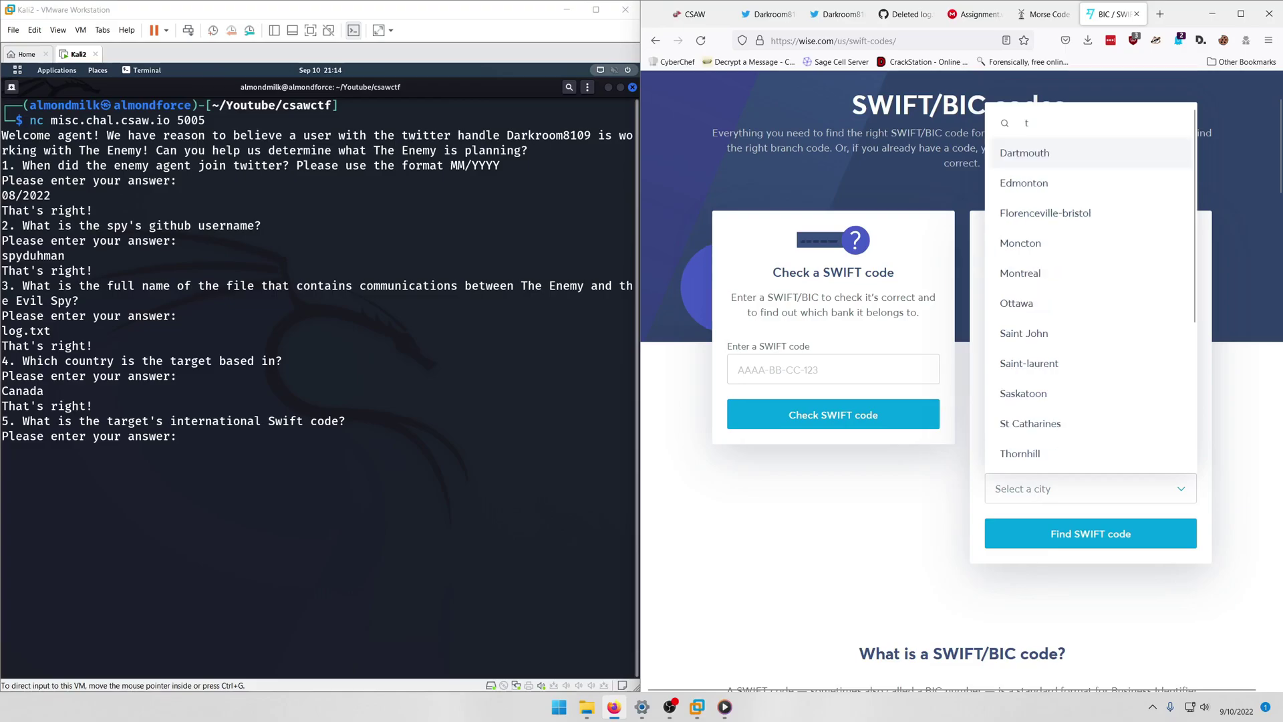
pyautogui.write('oronto')
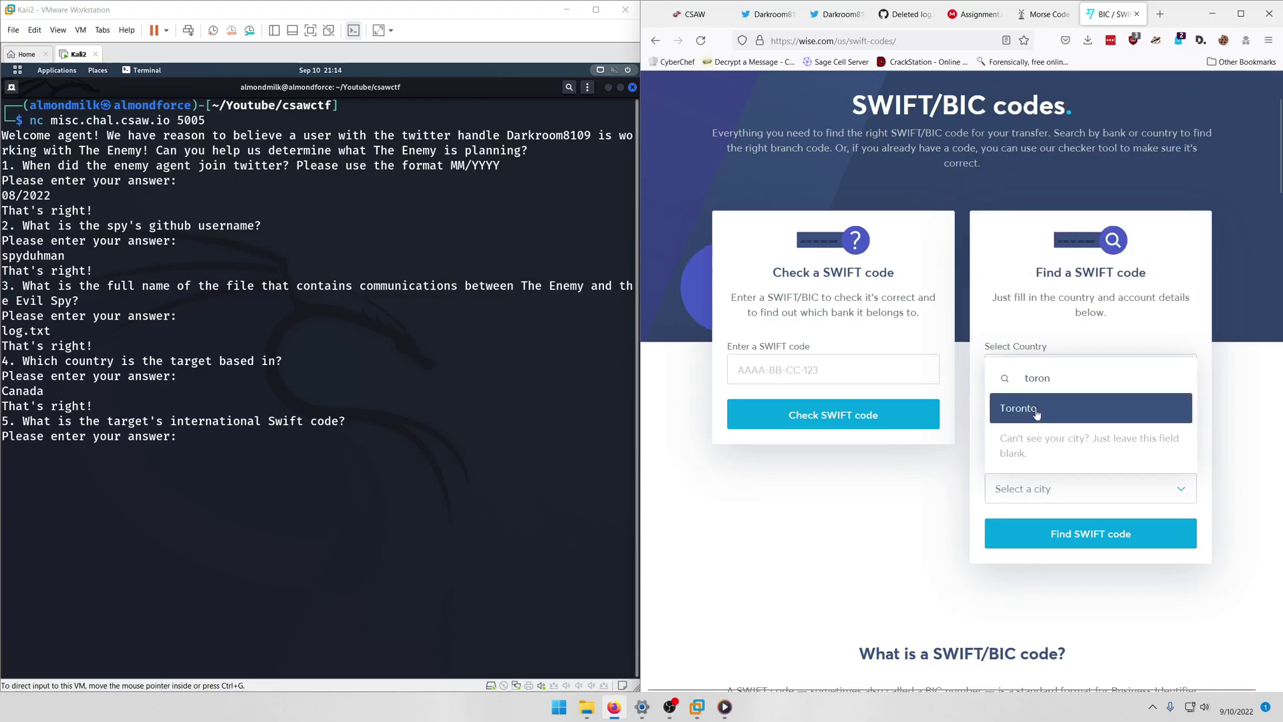
pyautogui.click(1033, 409)
pyautogui.click(1049, 535)
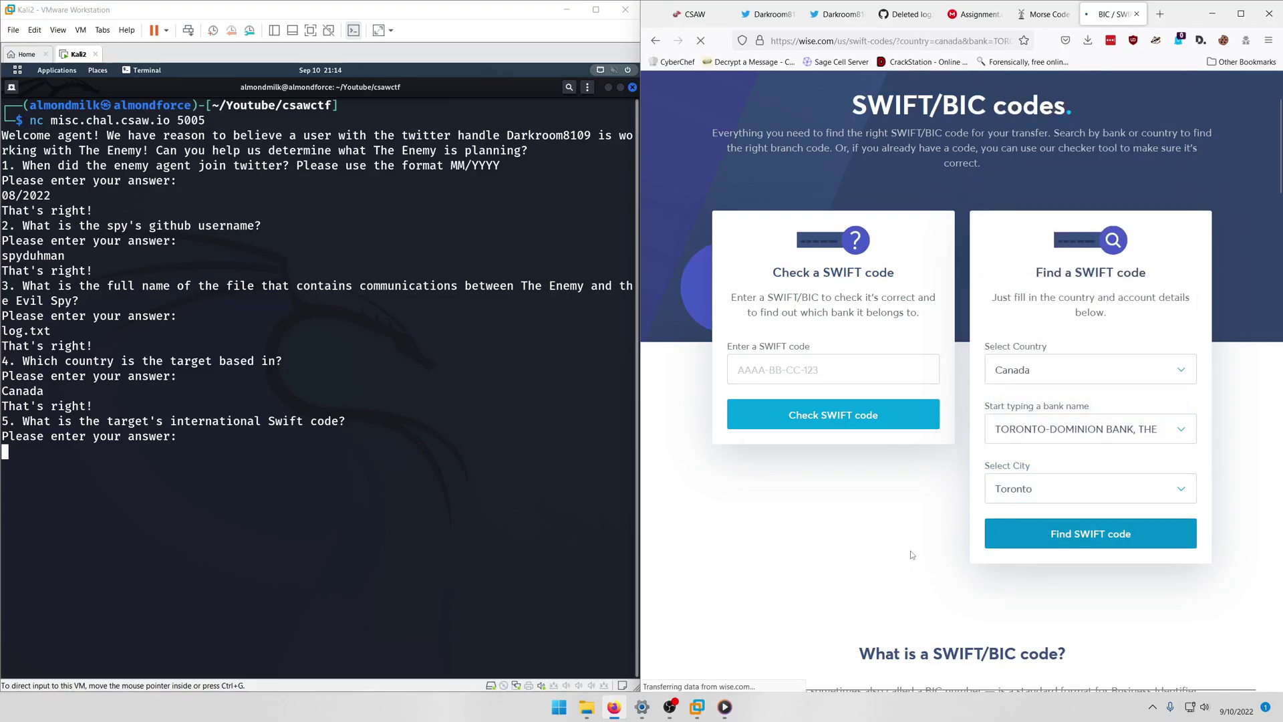
# Open the first Toronto-Dominion result's SWIFT code details and review them
pyautogui.scroll(1, 927, 500)
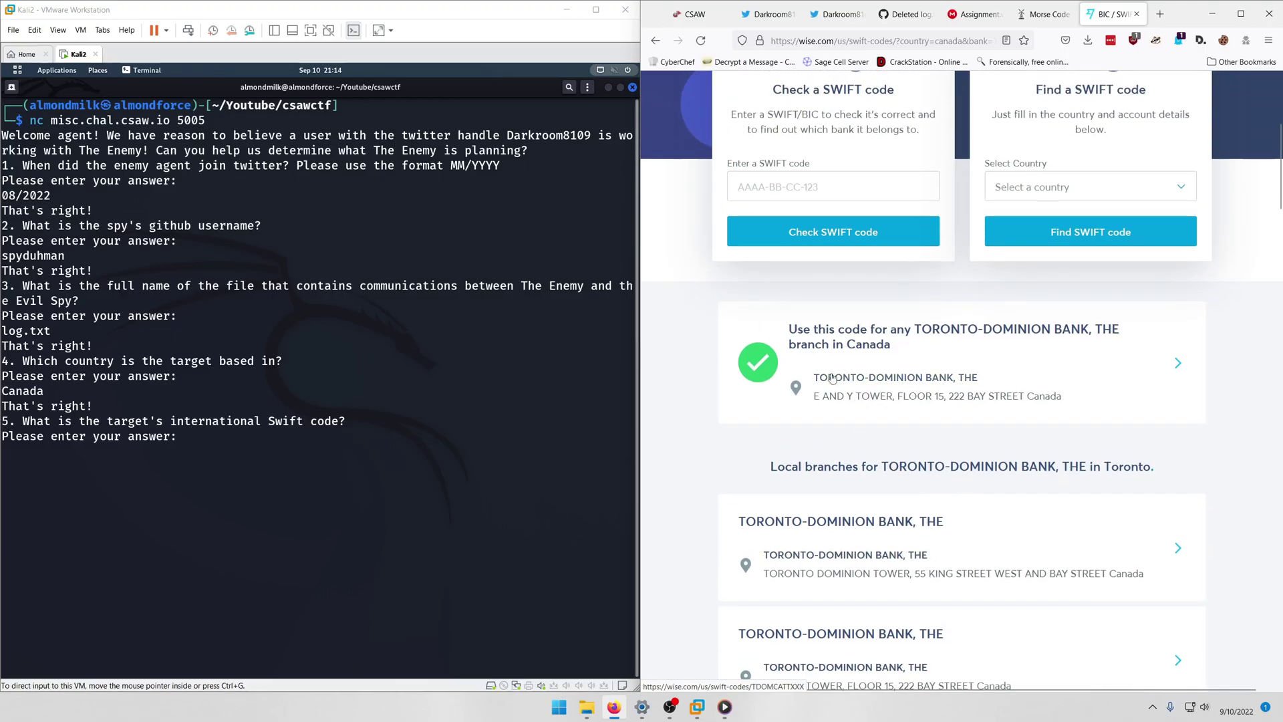
pyautogui.click(881, 390)
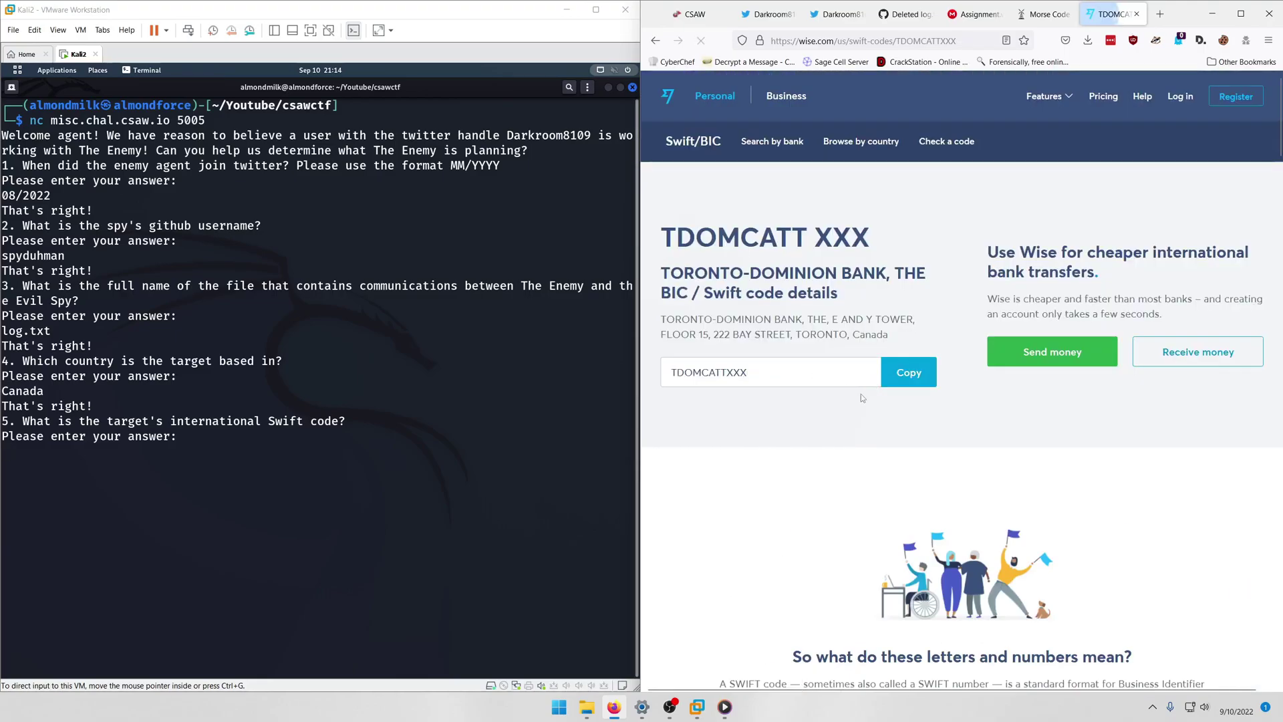
pyautogui.scroll(-4, 874, 469)
pyautogui.scroll(-1, 819, 411)
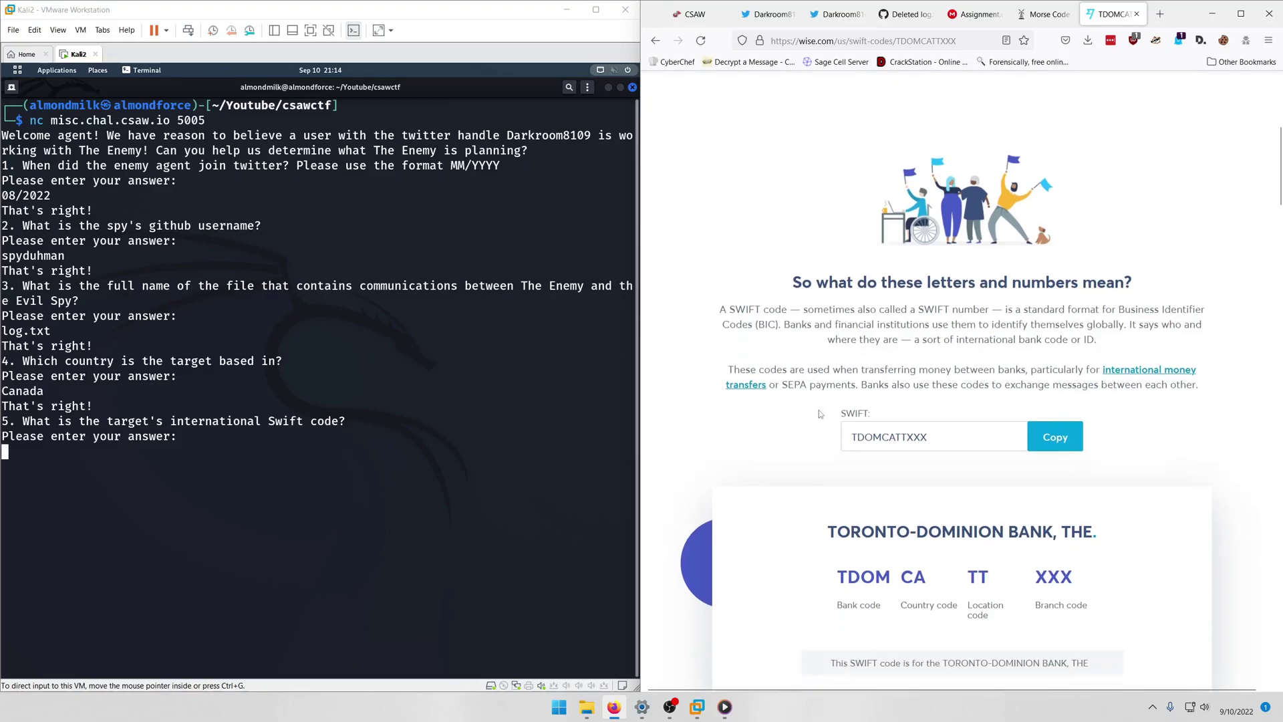
# Open the Toronto-Dominion tower branch instead, showing code TDOMCATTTOR and its TDOM/CA/TT/TOR breakdown
pyautogui.click(654, 42)
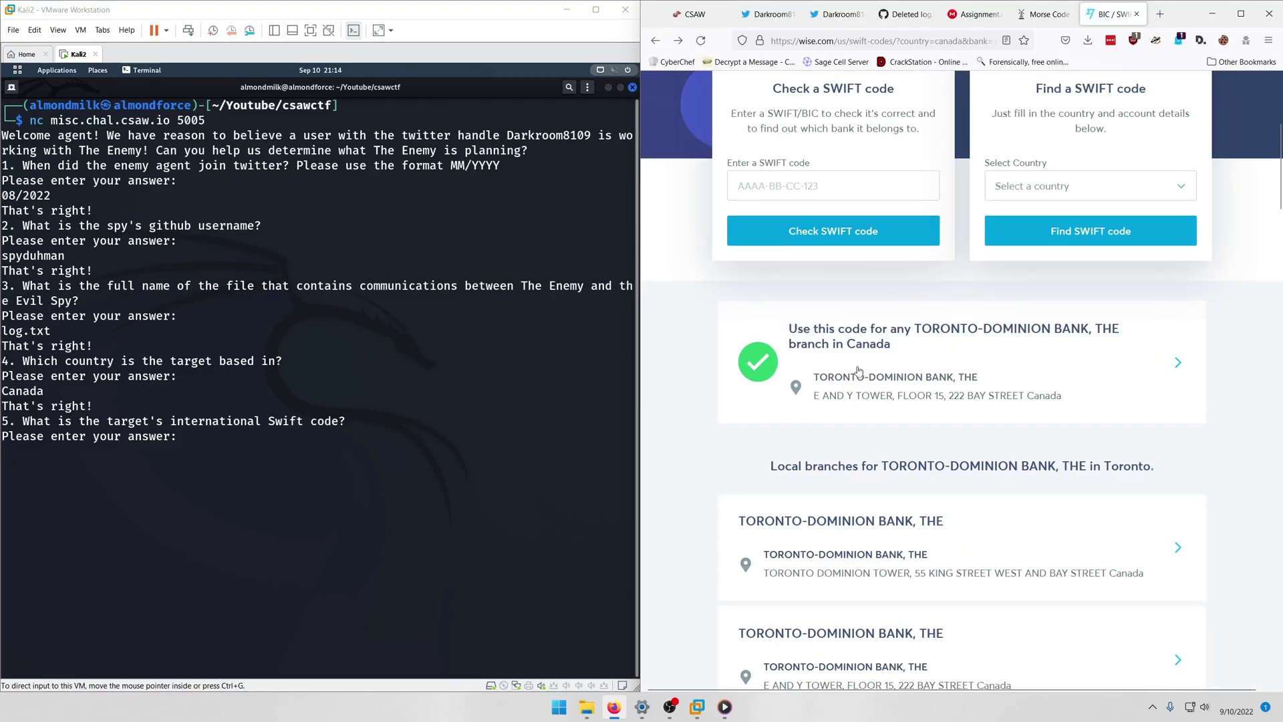
pyautogui.scroll(-1, 869, 394)
pyautogui.scroll(3, 879, 363)
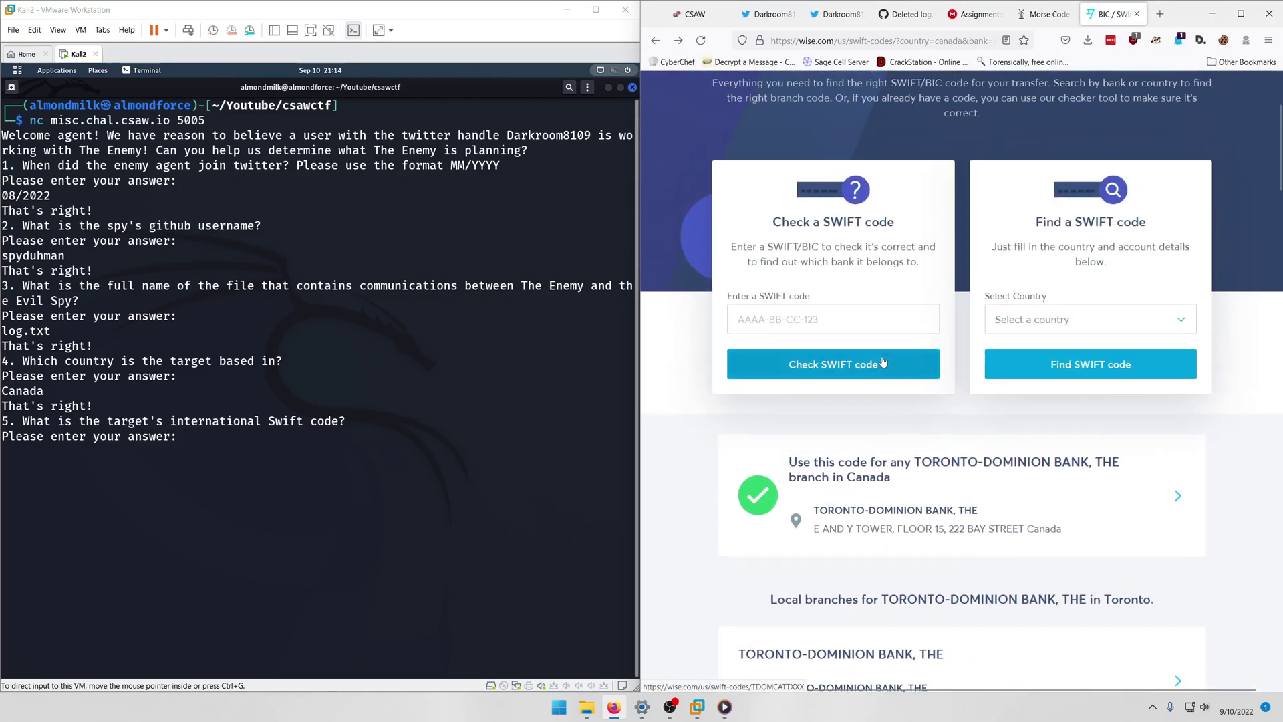
pyautogui.scroll(-6, 876, 341)
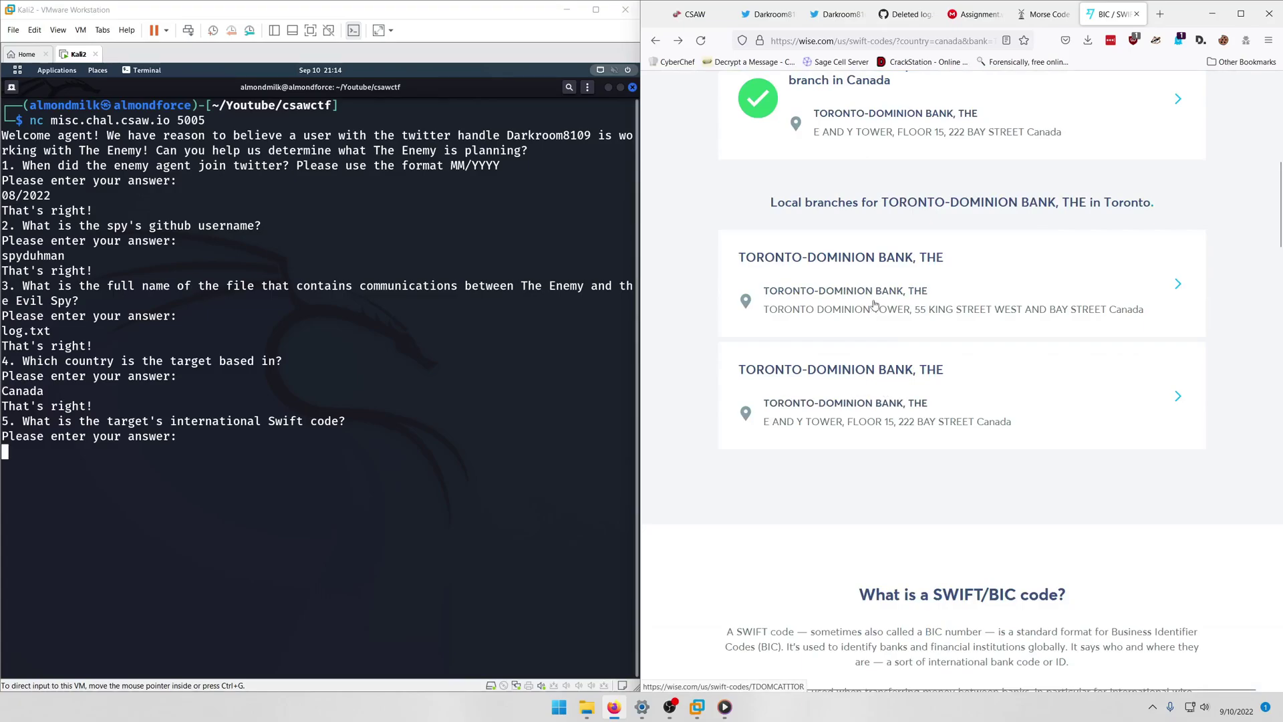
pyautogui.click(866, 320)
pyautogui.scroll(-6, 866, 322)
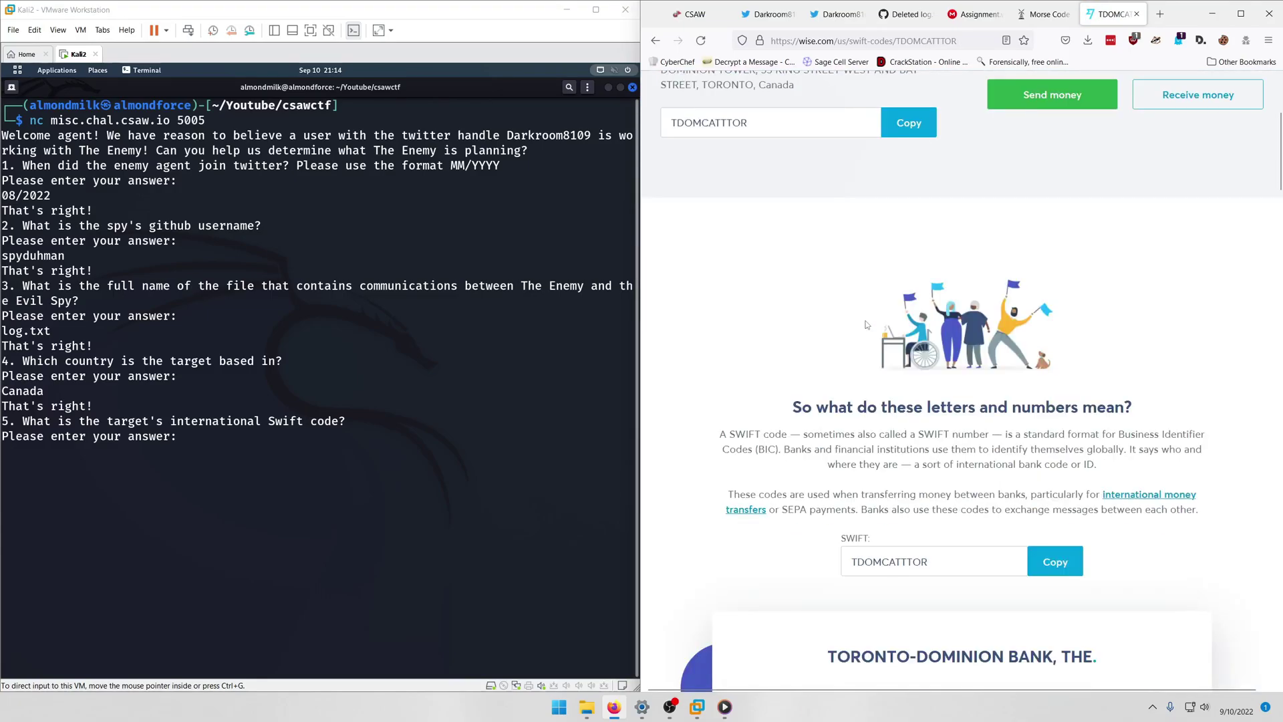
pyautogui.scroll(4, 867, 327)
pyautogui.scroll(-2, 867, 331)
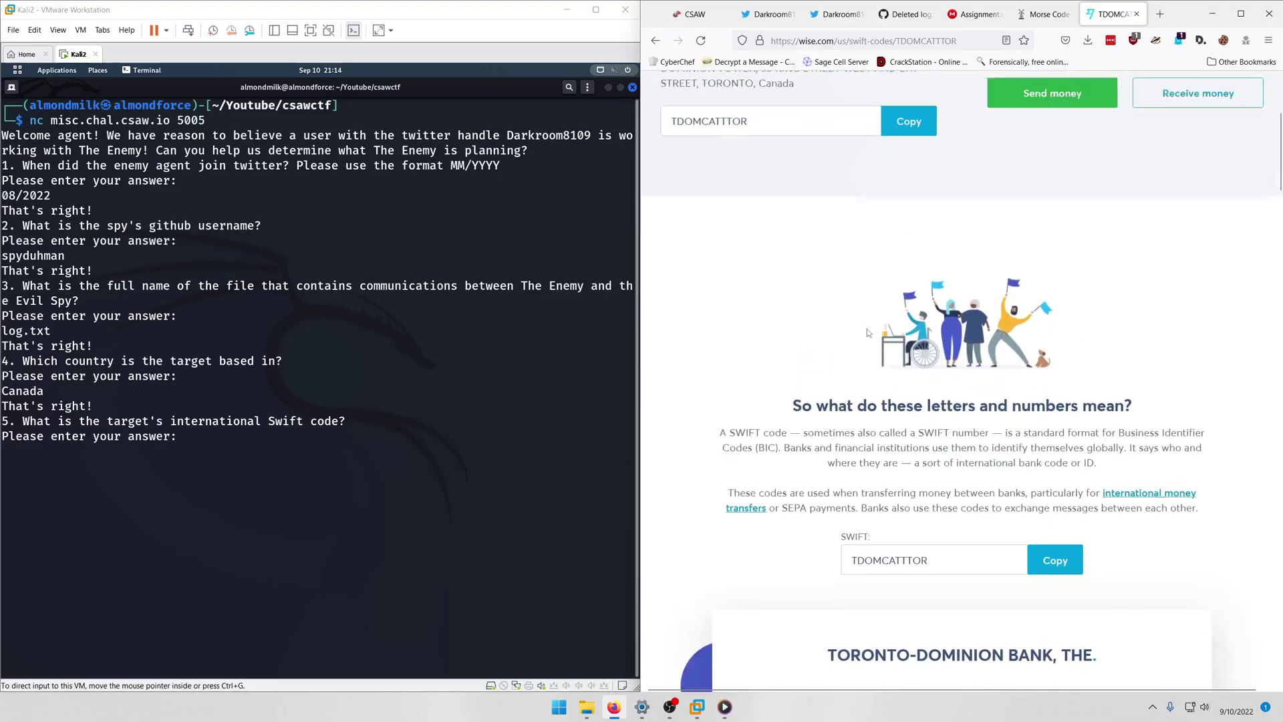
pyautogui.scroll(3, 840, 329)
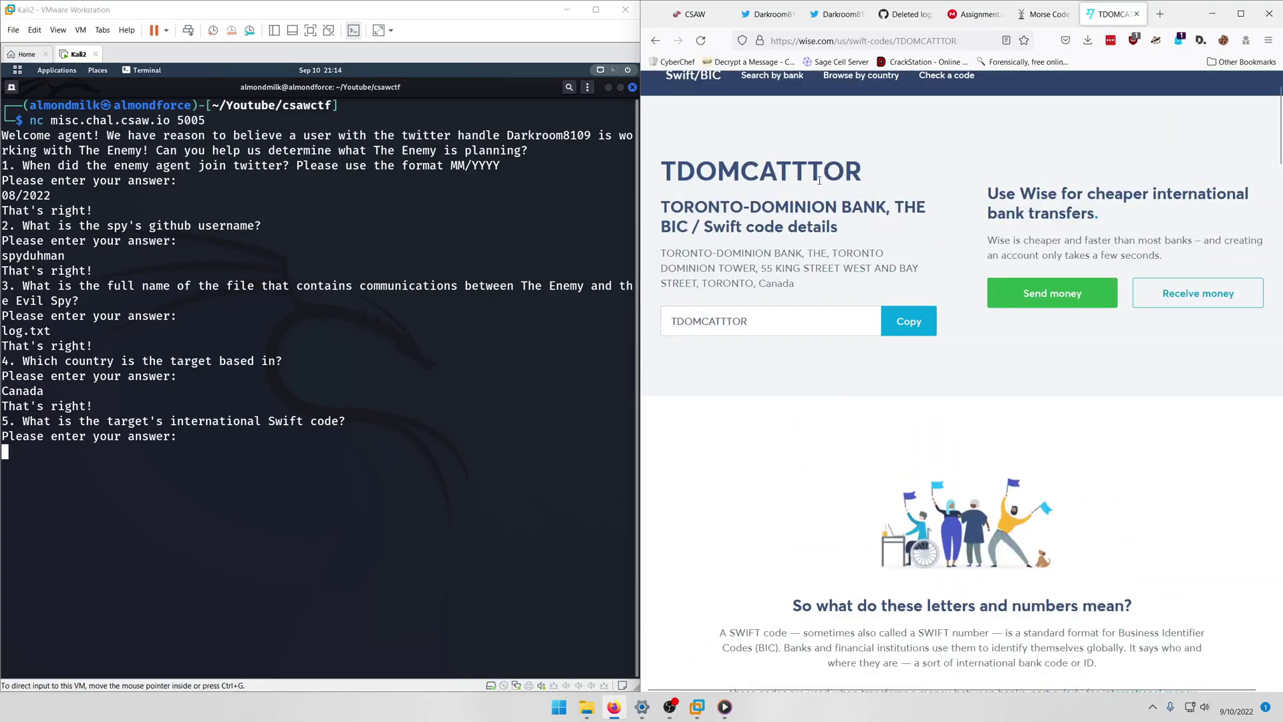
pyautogui.scroll(-1, 814, 226)
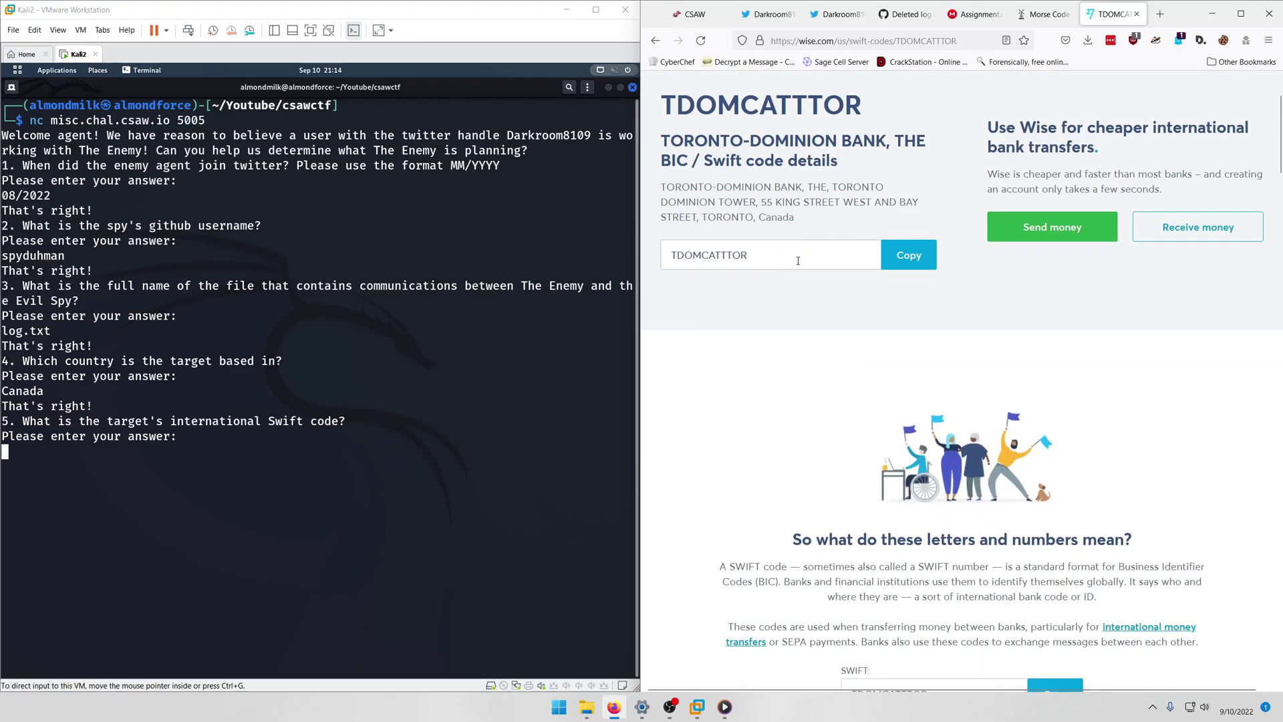
pyautogui.scroll(-8, 798, 261)
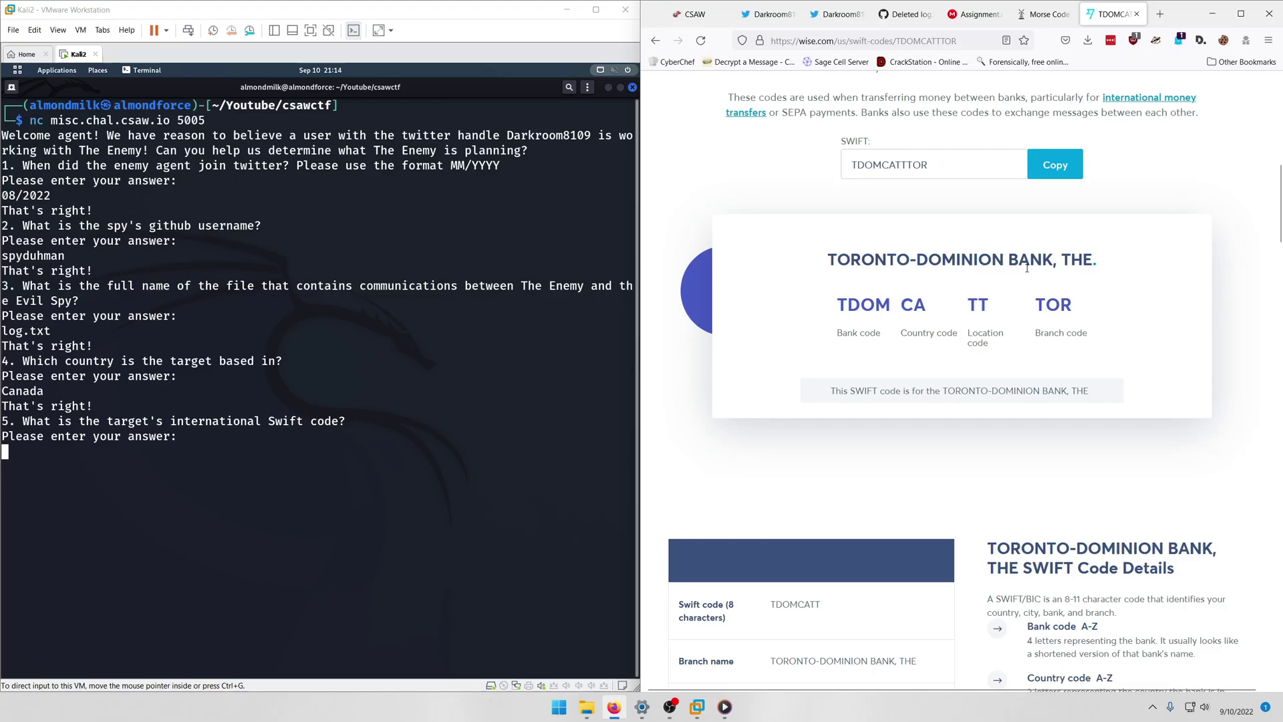
# Enter TDOMCATTTOR as the answer to question 5 in the terminal quiz
pyautogui.click(317, 406)
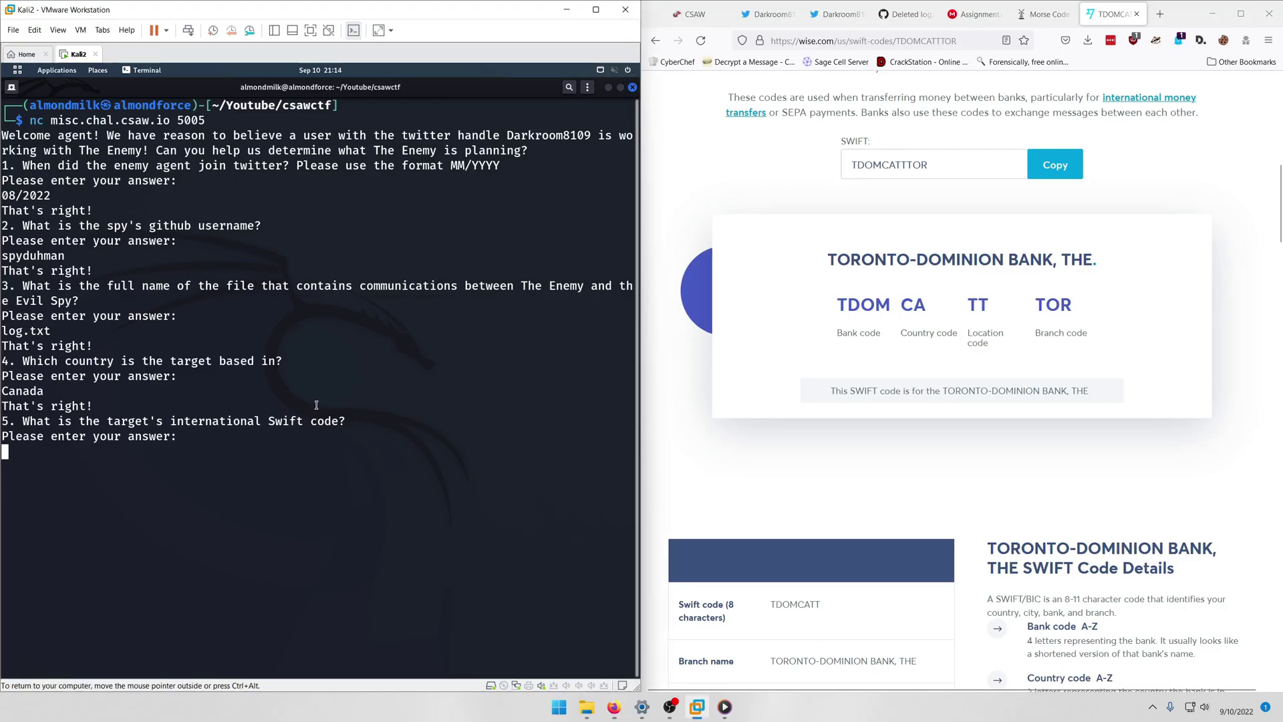
pyautogui.write('TDOMC')
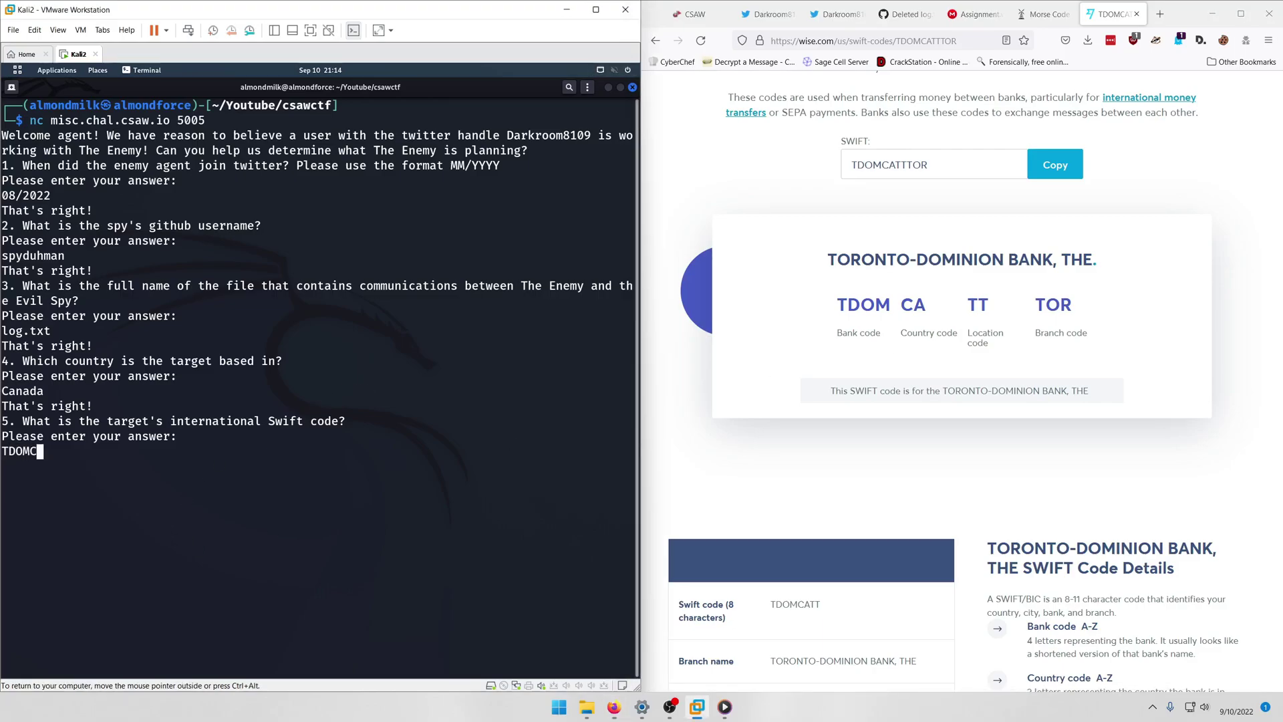
pyautogui.write('ATTTOR')
pyautogui.press('Return')
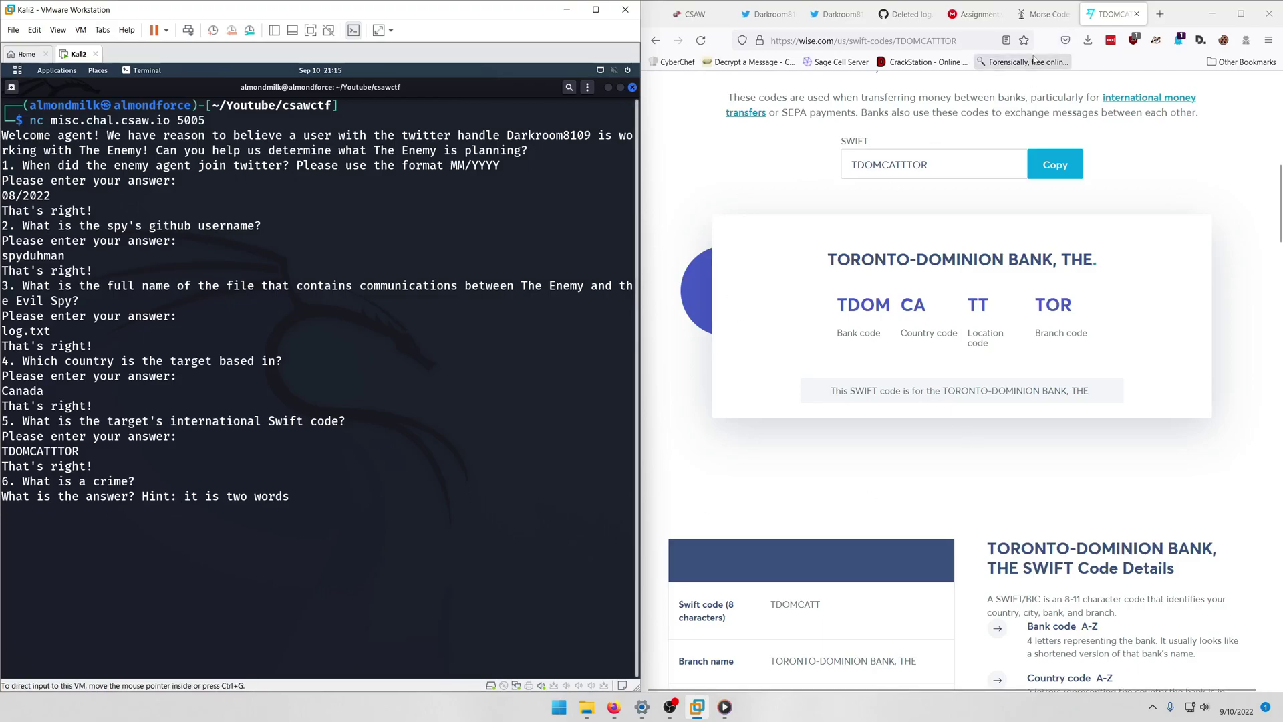
# Visit bit.ly/osintsec from the decoded Morse message and download YoureSoClose.pdf from Mega
pyautogui.click(1043, 14)
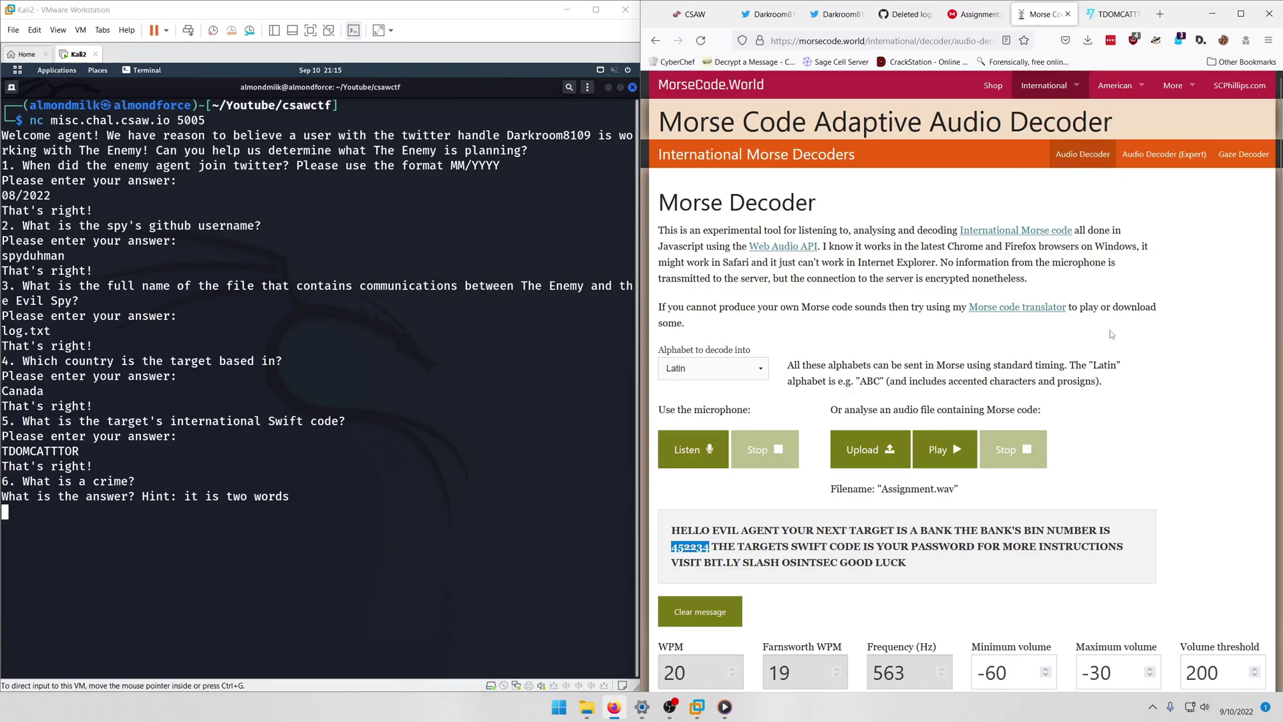
pyautogui.click(1160, 14)
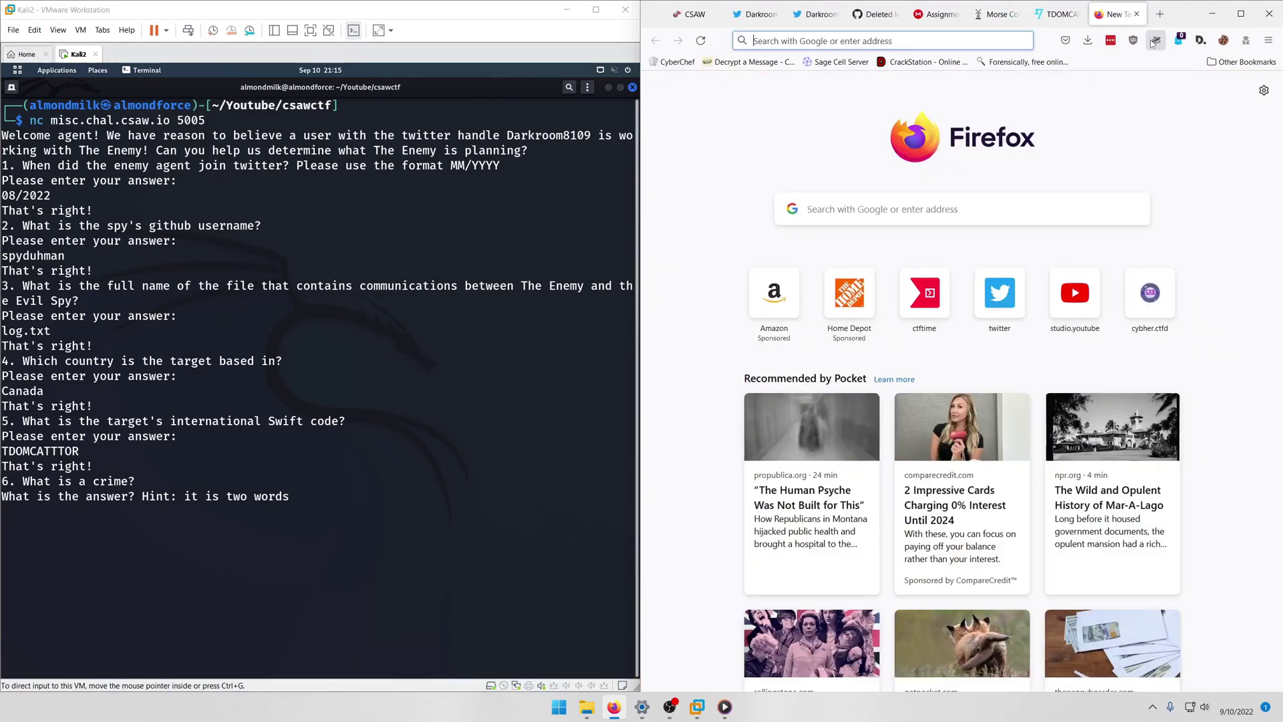
pyautogui.write('bit.ly')
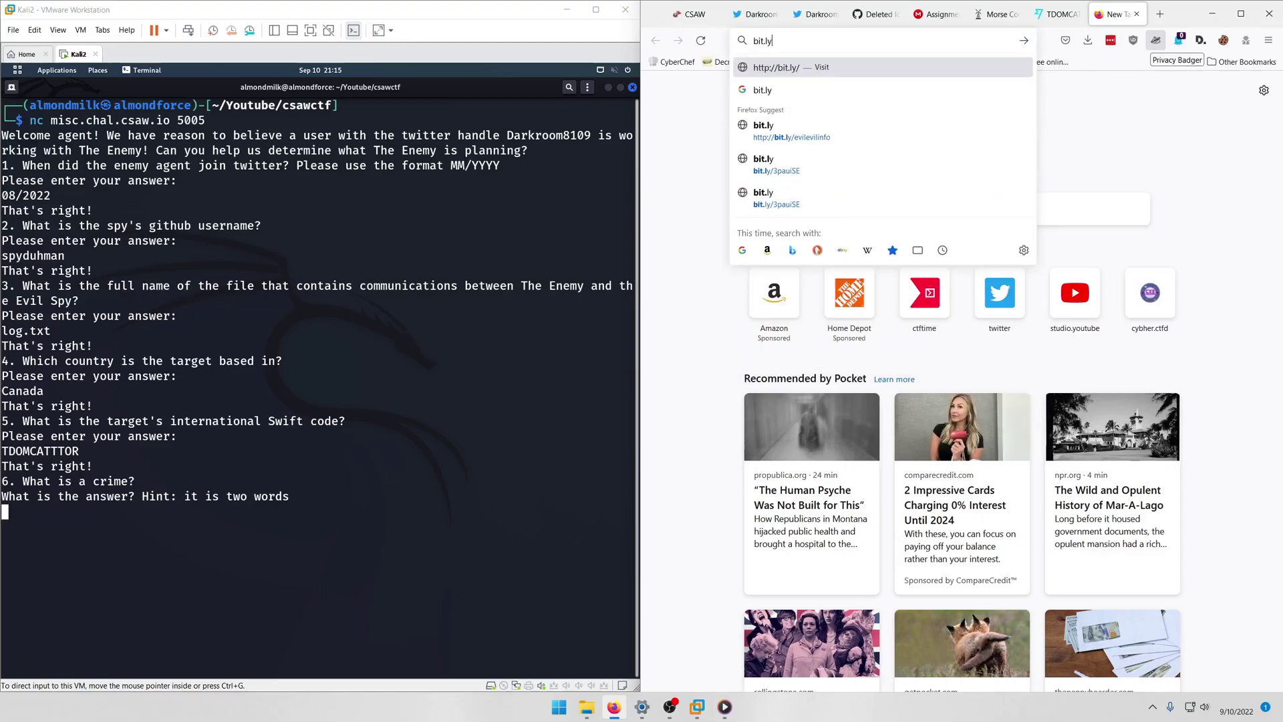
pyautogui.write('/osint')
pyautogui.press('Return')
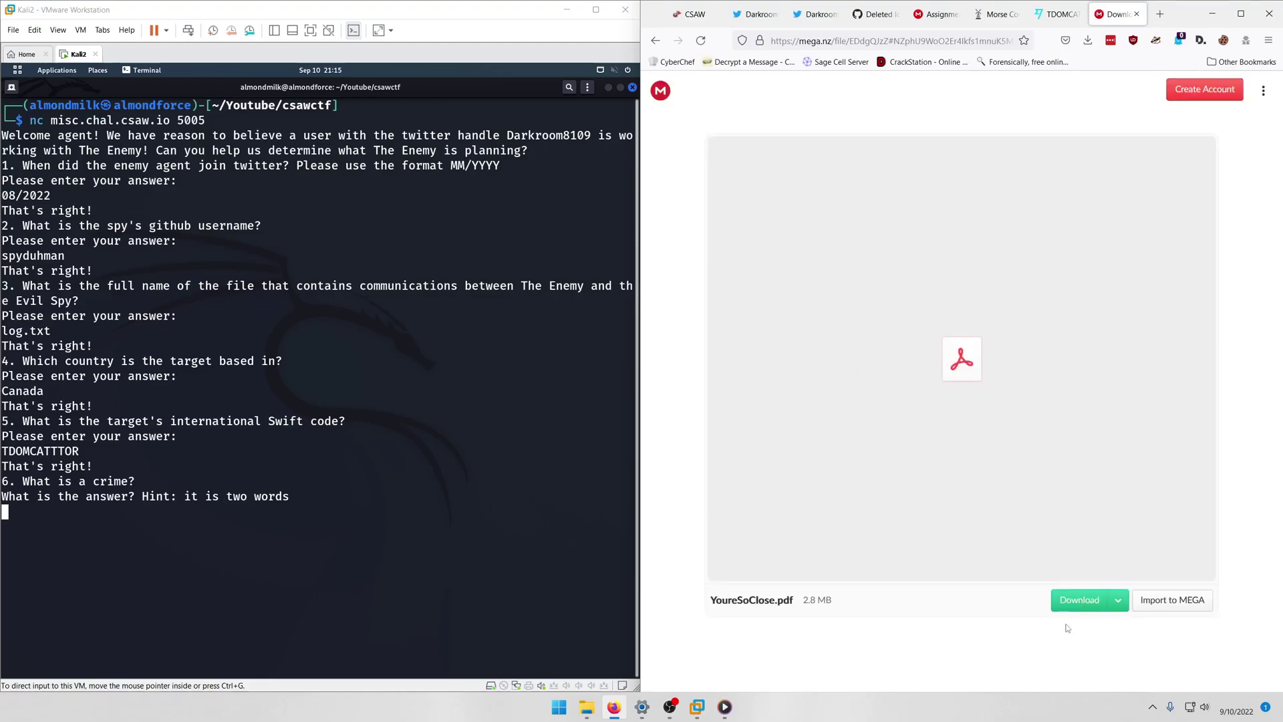
pyautogui.click(1077, 600)
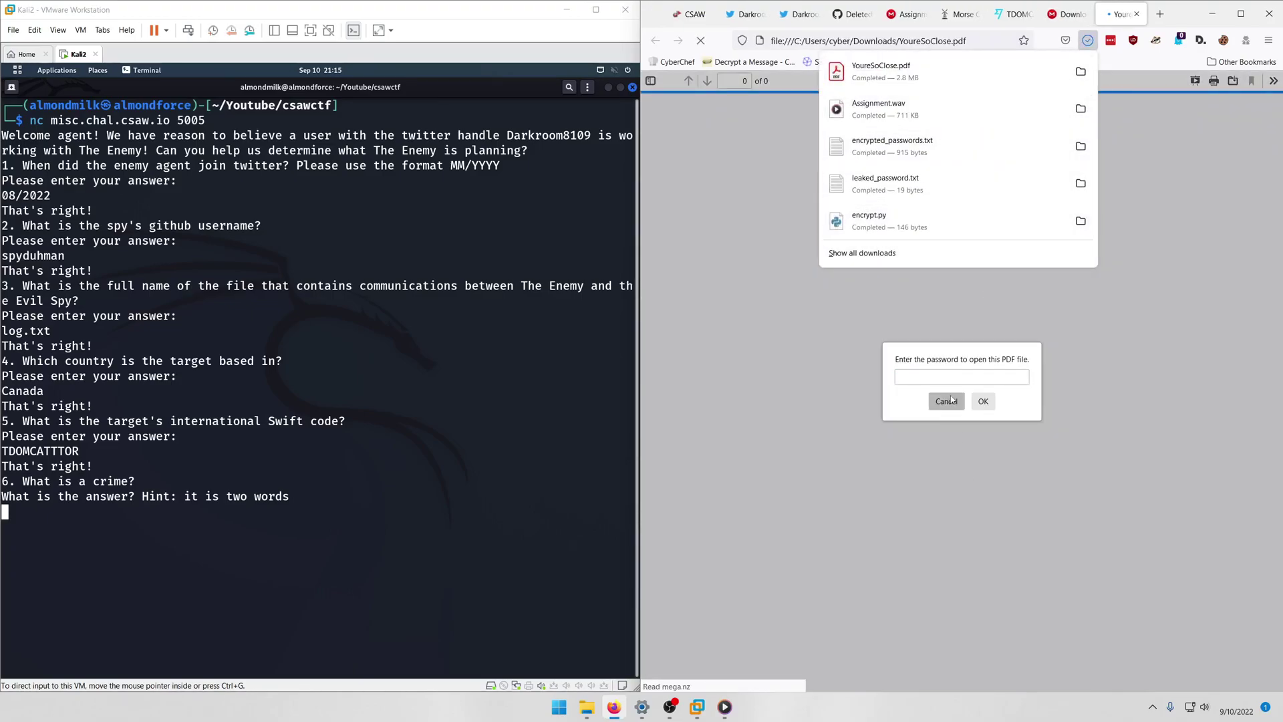
# Unlock YoureSoClose.pdf using the SWIFT code as its password and view the lakeside photo
pyautogui.click(944, 380)
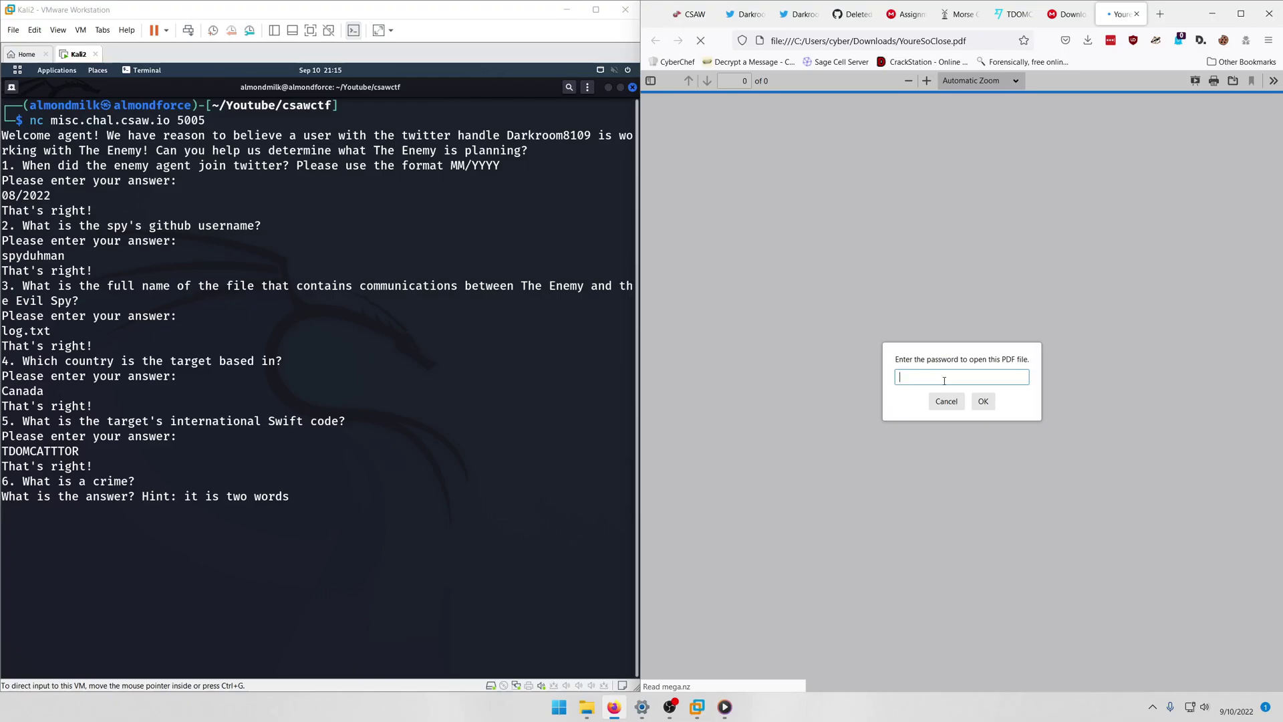
pyautogui.write('•••••••')
pyautogui.press('Return')
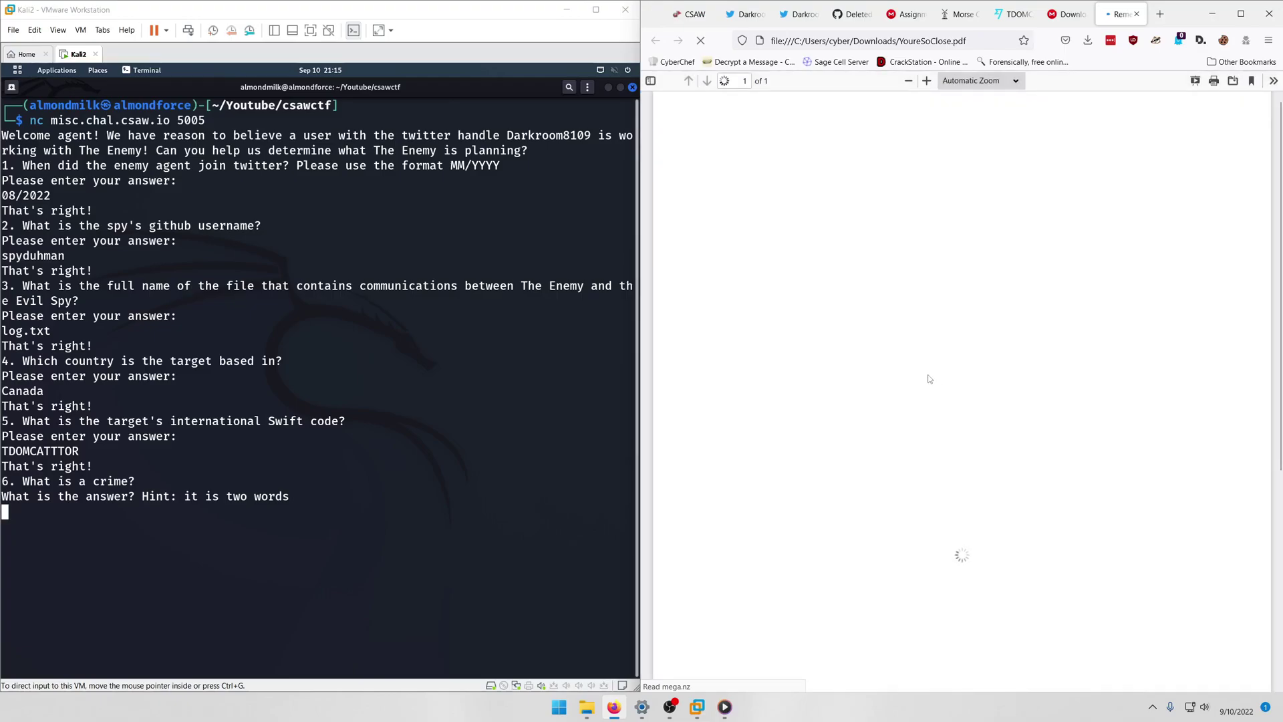
pyautogui.scroll(-5, 935, 401)
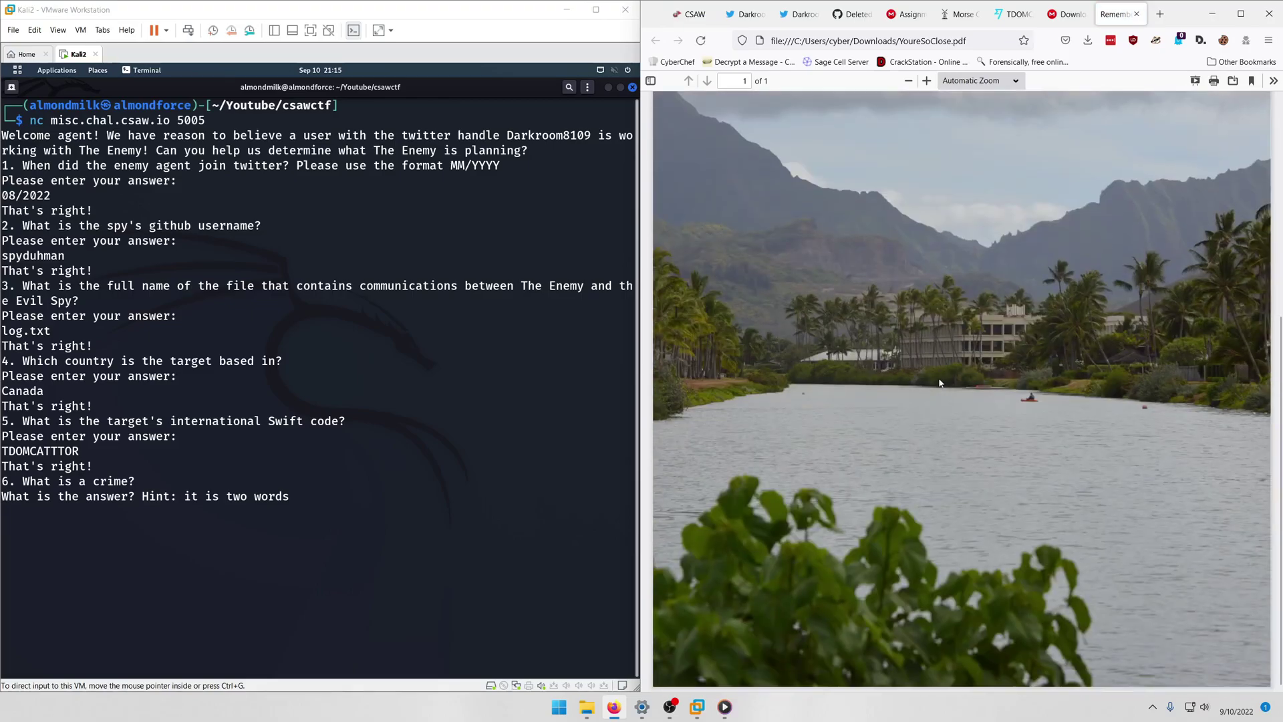
pyautogui.keyDown('ctrl'); pyautogui.scroll(1, 948, 361); pyautogui.keyUp('ctrl')
pyautogui.scroll(-1, 953, 345)
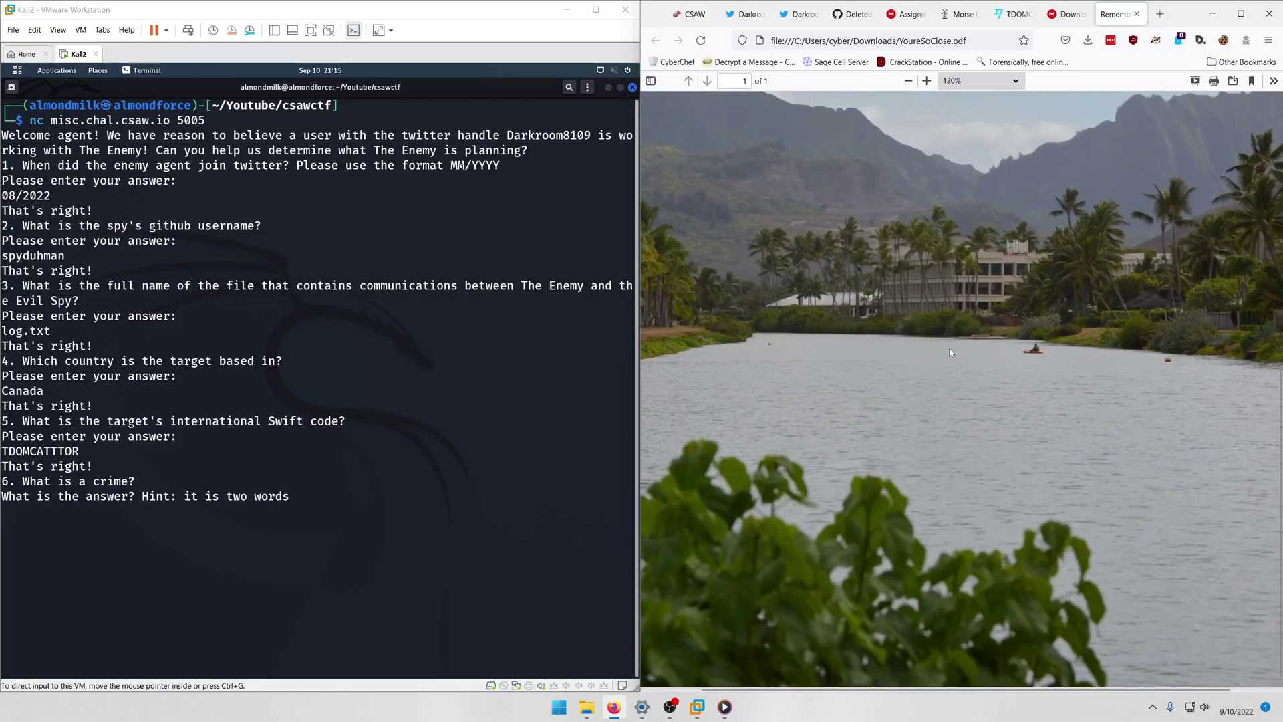
pyautogui.scroll(-1, 964, 350)
# Inspect the PDF page's head to reveal the title 'Remember: Copyright Infringement is Against the Law'
pyautogui.rightClick(939, 341)
pyautogui.click(1240, 14)
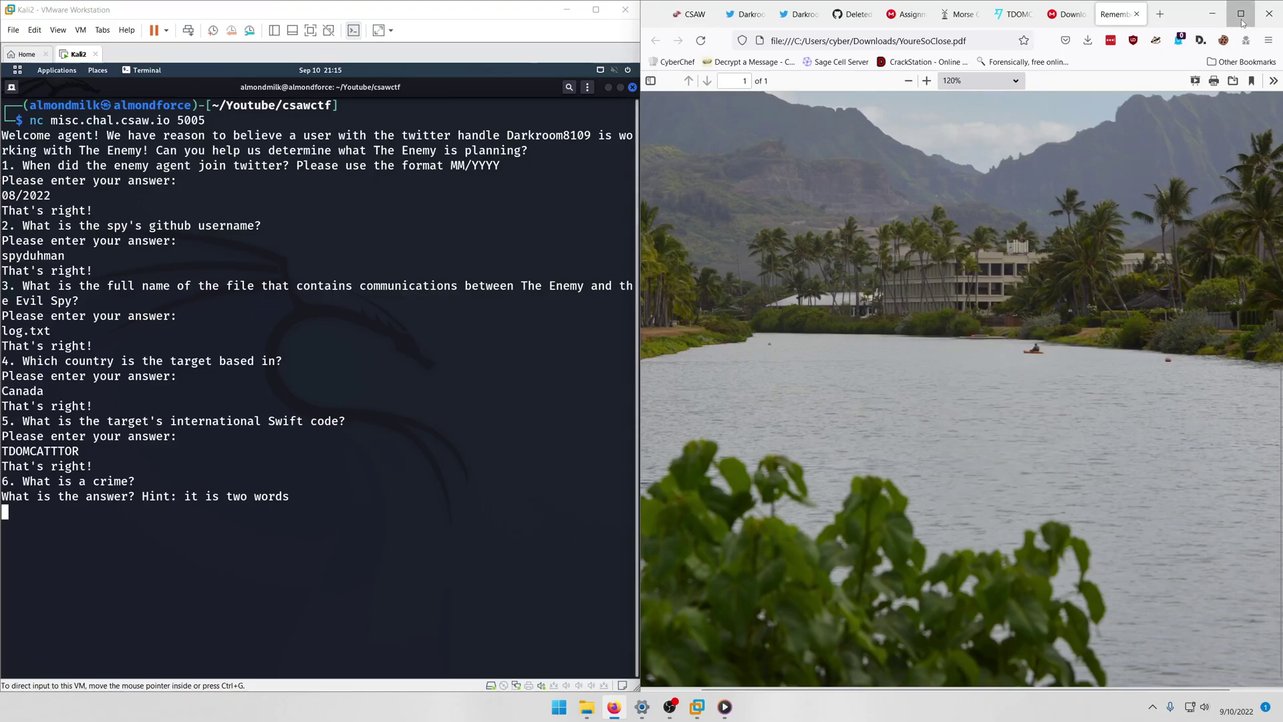
pyautogui.click(1240, 14)
pyautogui.rightClick(811, 361)
pyautogui.click(847, 486)
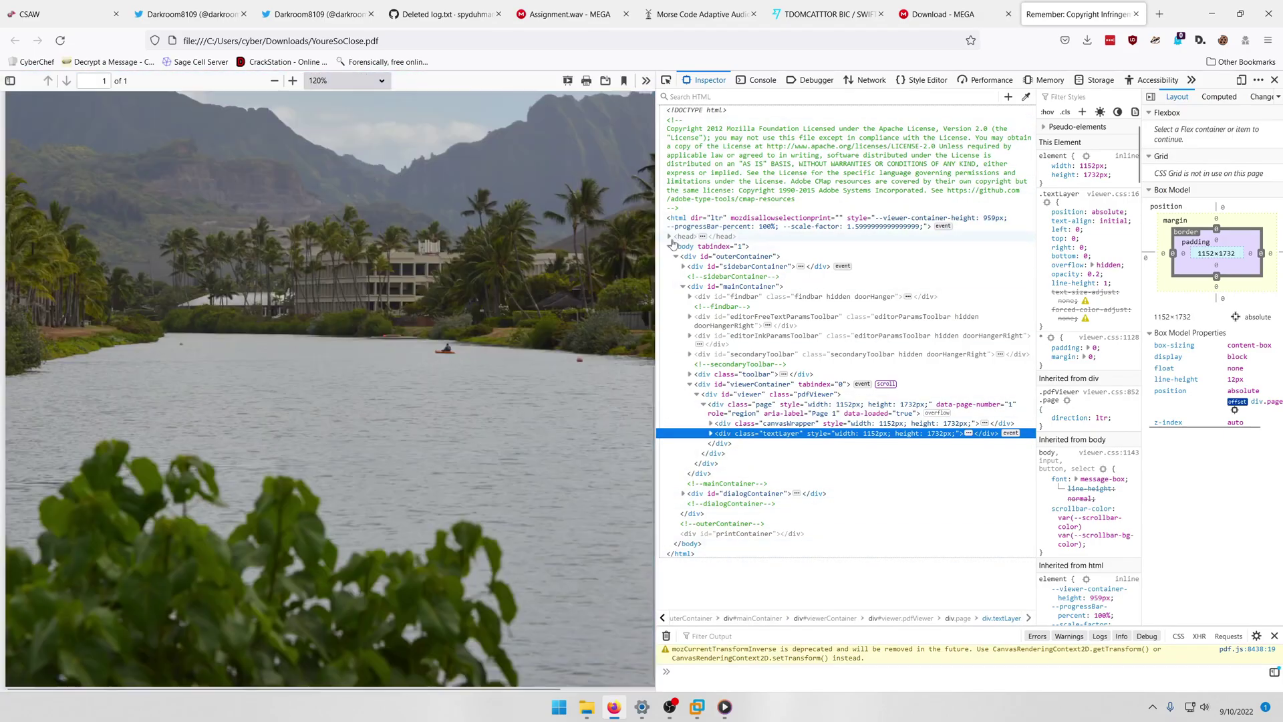
pyautogui.click(671, 237)
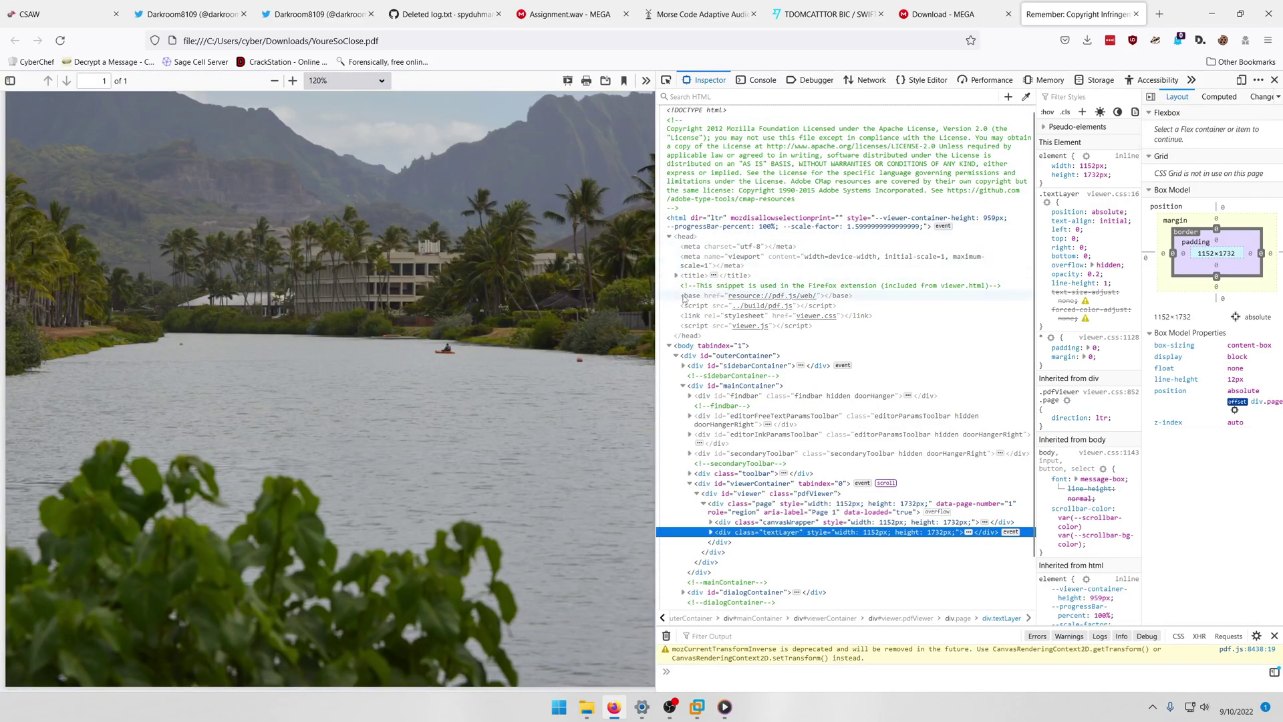
pyautogui.click(676, 275)
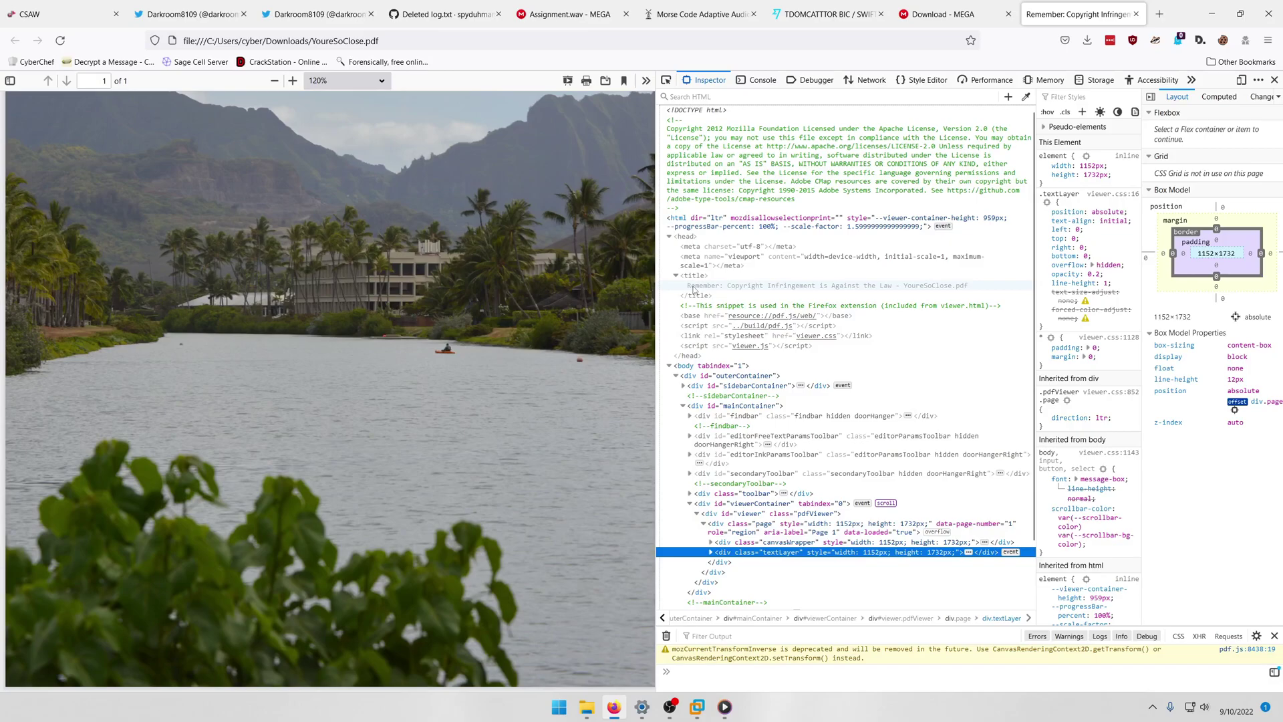
pyautogui.click(694, 285)
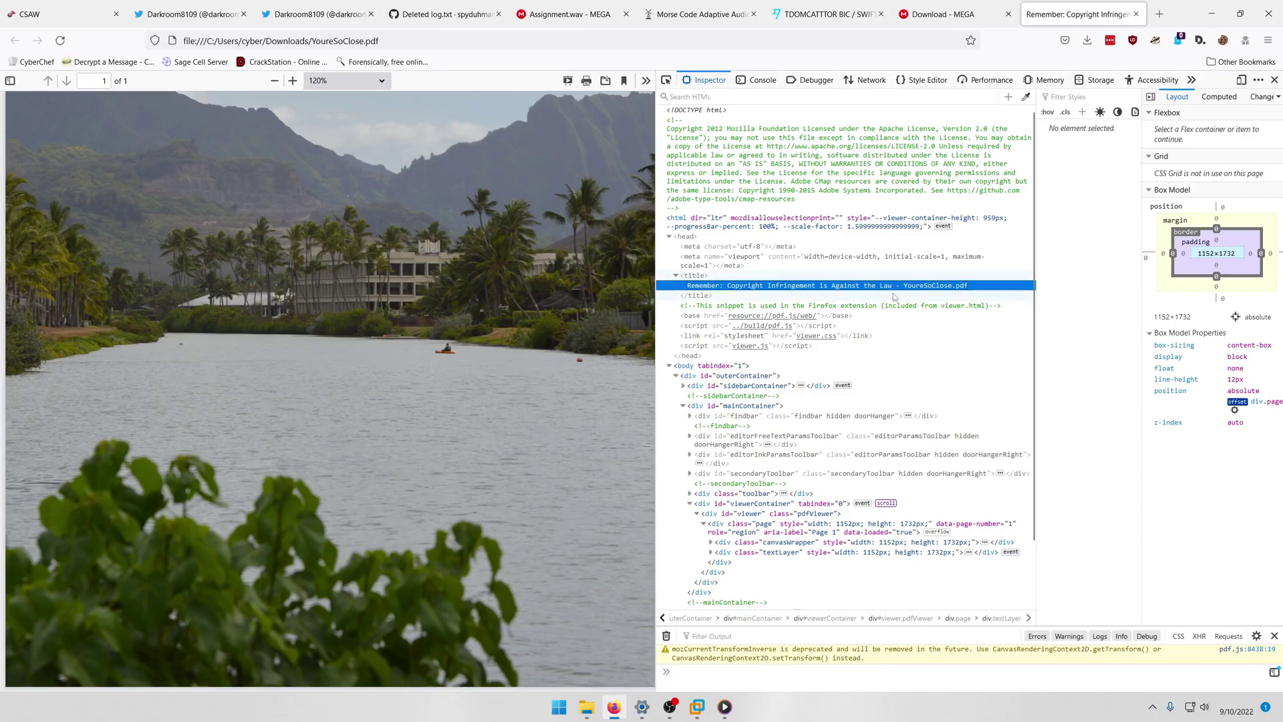
pyautogui.moveTo(1185, 17); pyautogui.dragTo(1280, 97)
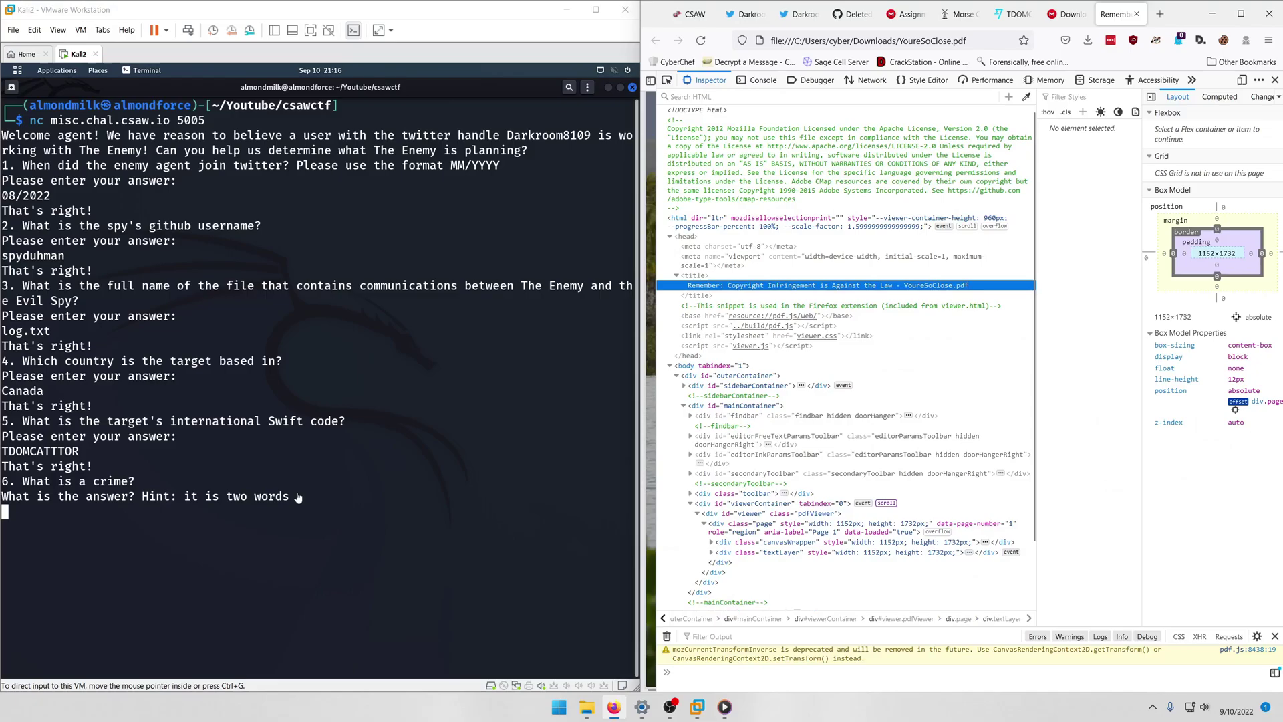
# Answer question 6 in the terminal with 'Copyright Infringement' to reveal the flag
pyautogui.click(323, 515)
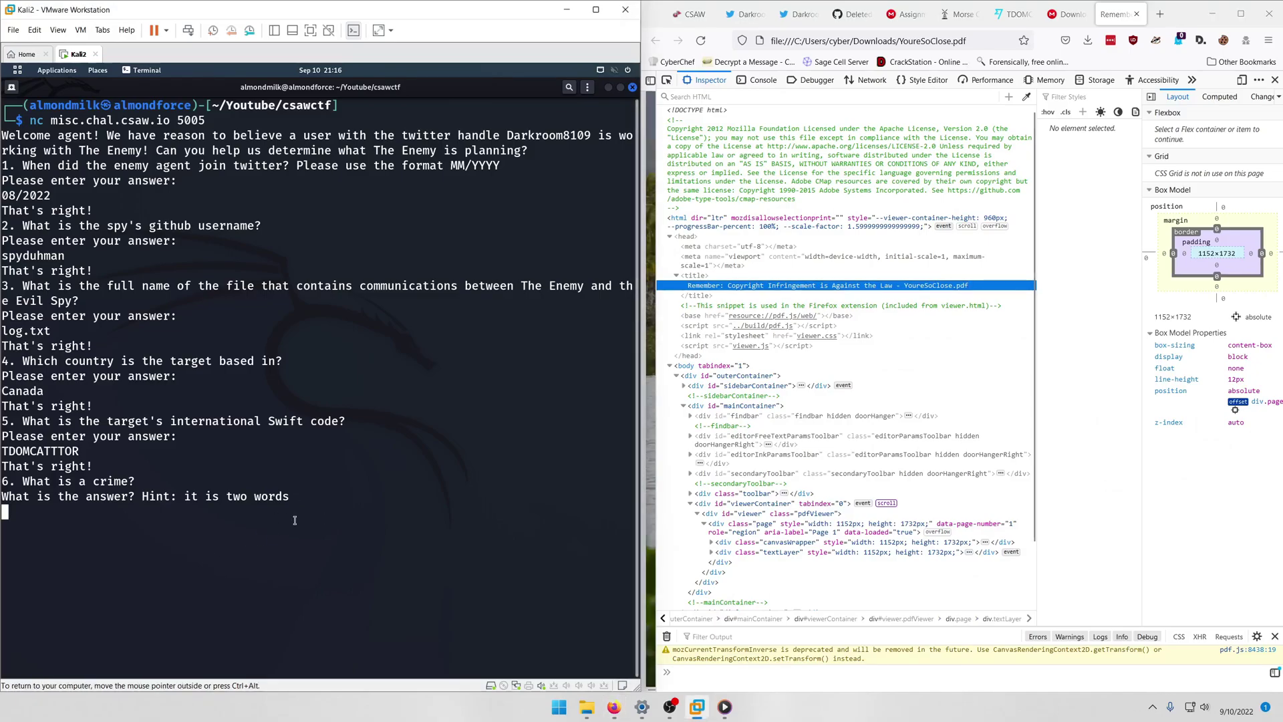
pyautogui.write('Copyright I')
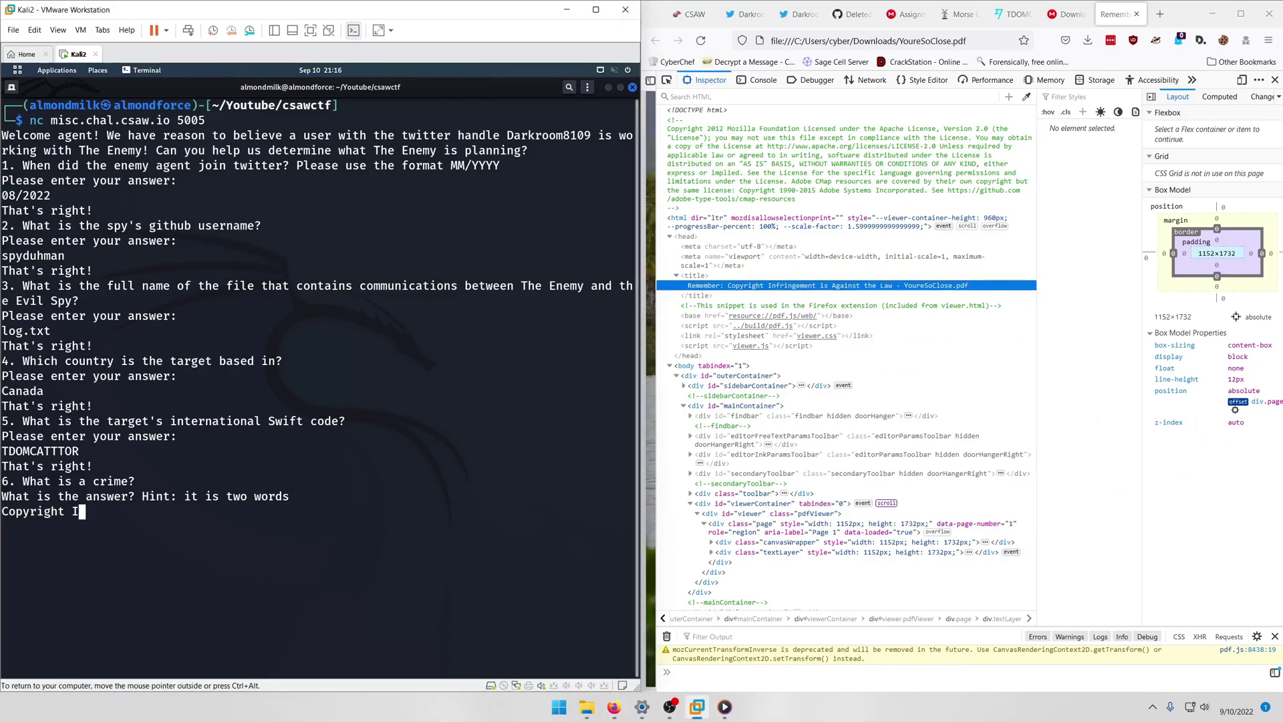
pyautogui.write('nfringement')
pyautogui.press('Return')
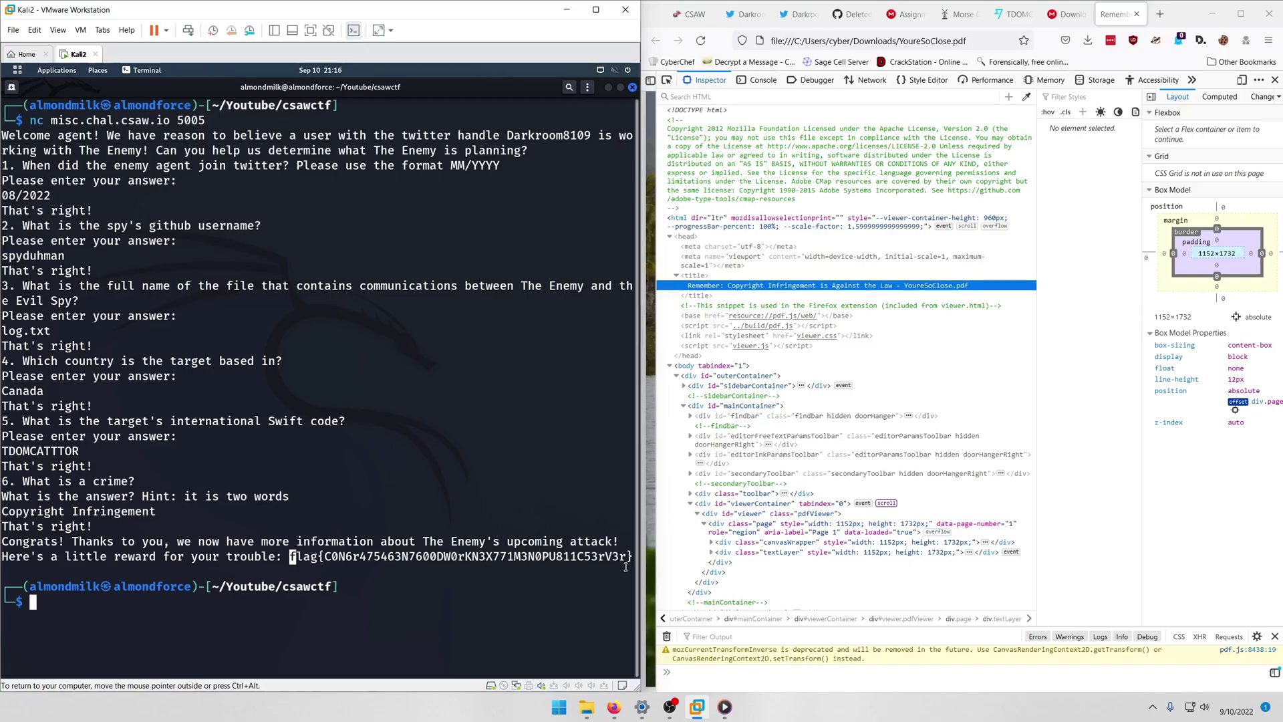
# Copy the printed flag from the terminal output and return to the CSAW challenge page
pyautogui.moveTo(625, 567); pyautogui.dragTo(289, 563)
pyautogui.rightClick(296, 558)
pyautogui.click(317, 566)
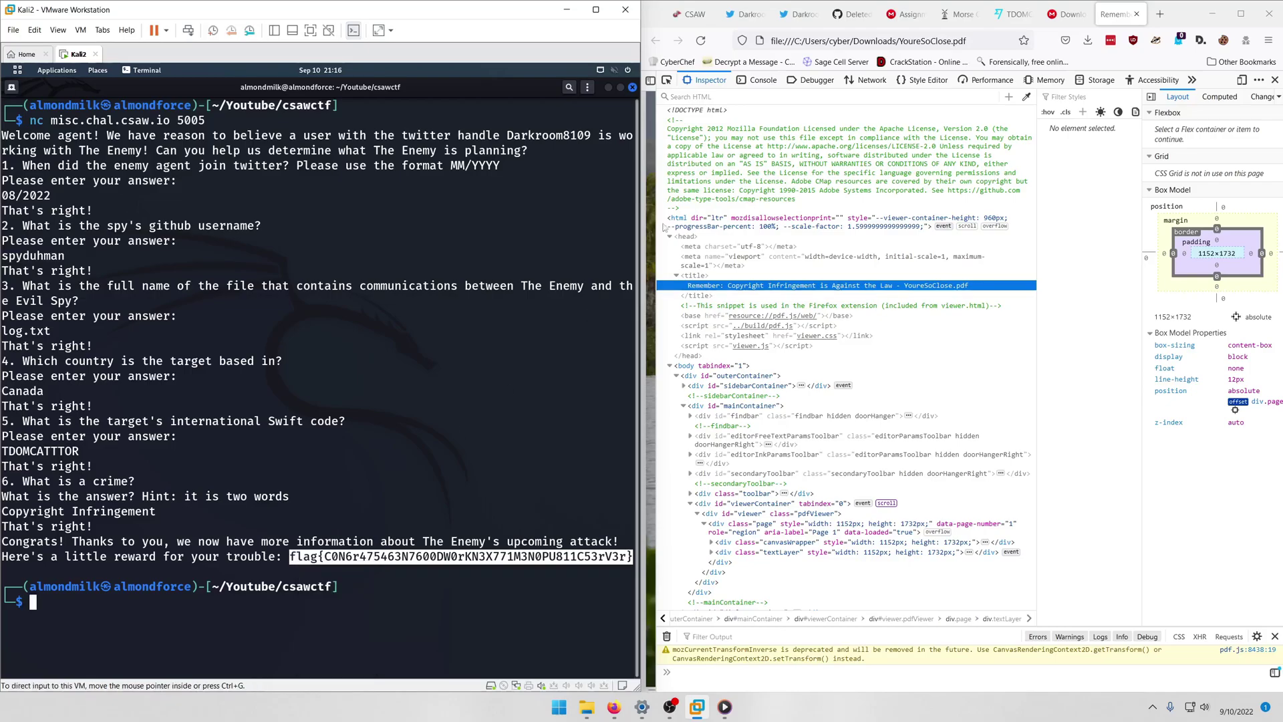
pyautogui.click(692, 14)
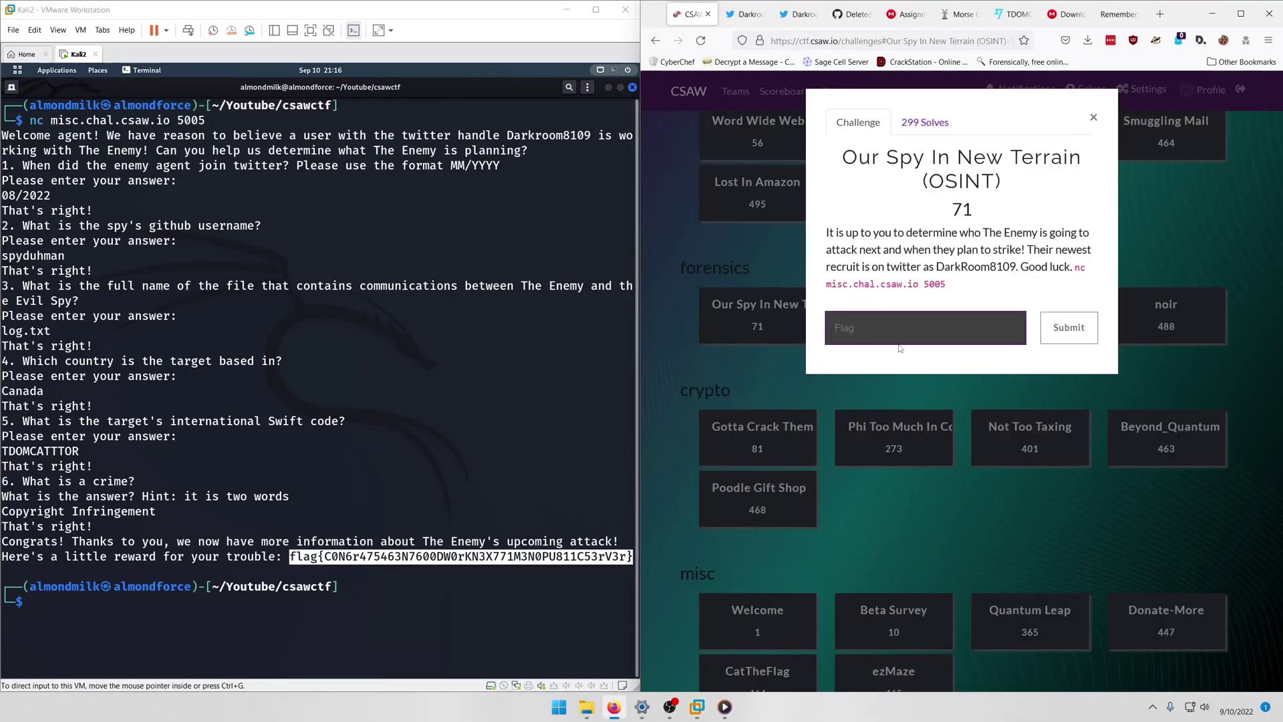
# Paste the copied flag into the Our Spy In New Terrain Flag field and submit it
pyautogui.hotkey('ctrl', 'v')
pyautogui.press('Return')
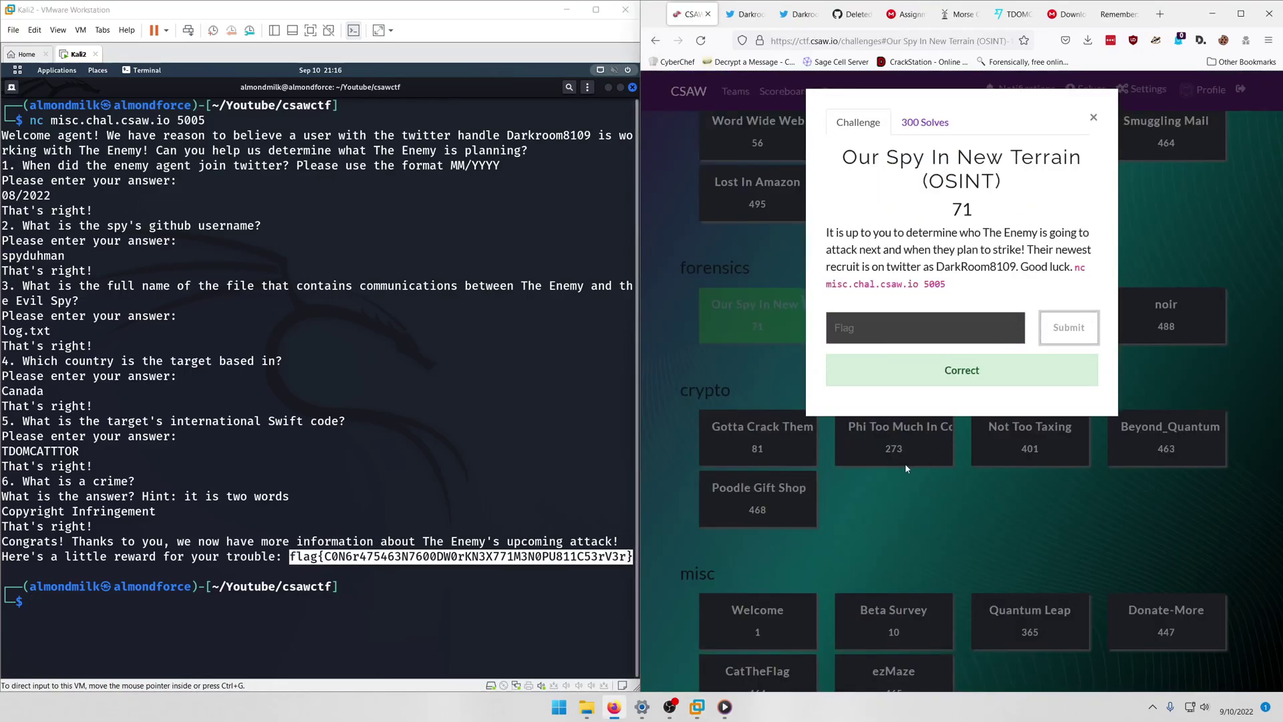